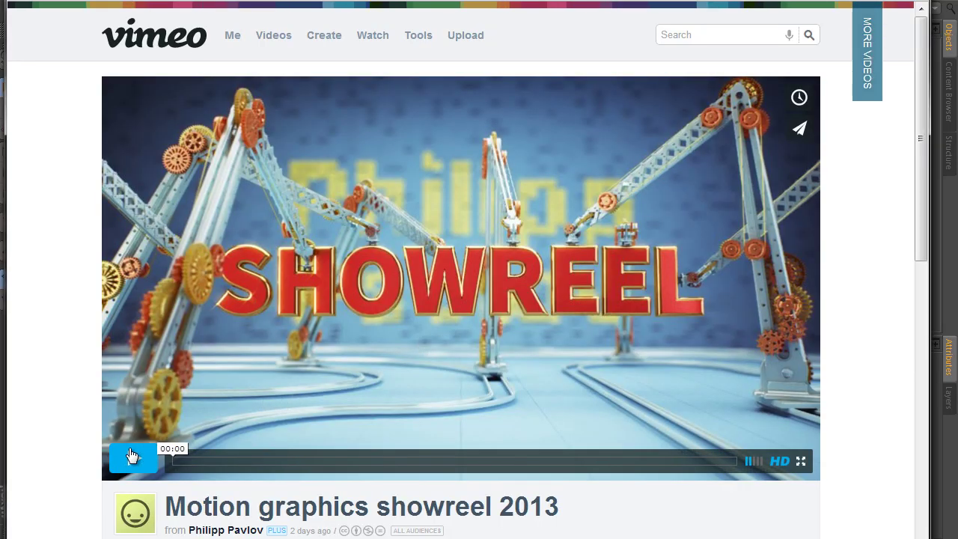
Step: Play the Motion graphics showreel 2013 preview on Vimeo, skipping ahead to the tiled-letters floor scene
click(132, 455)
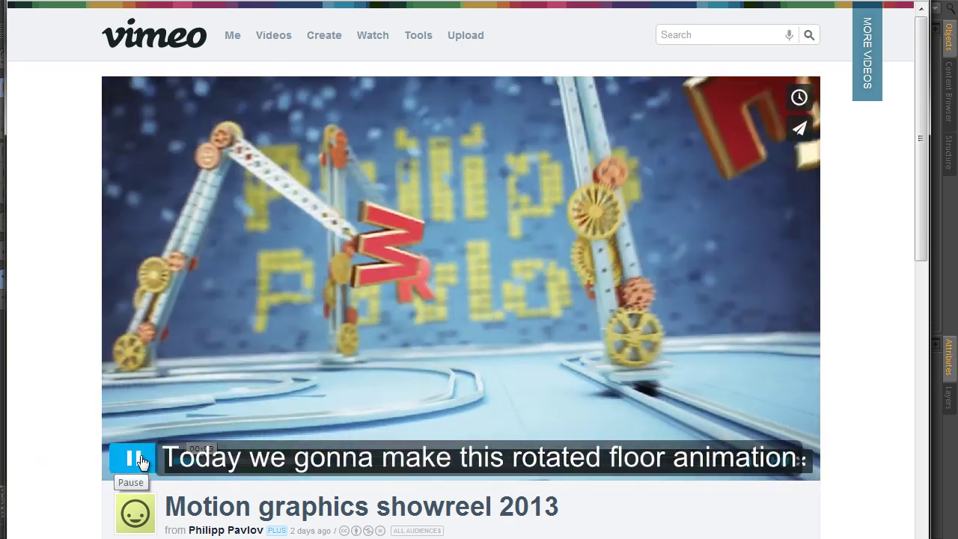
click(141, 458)
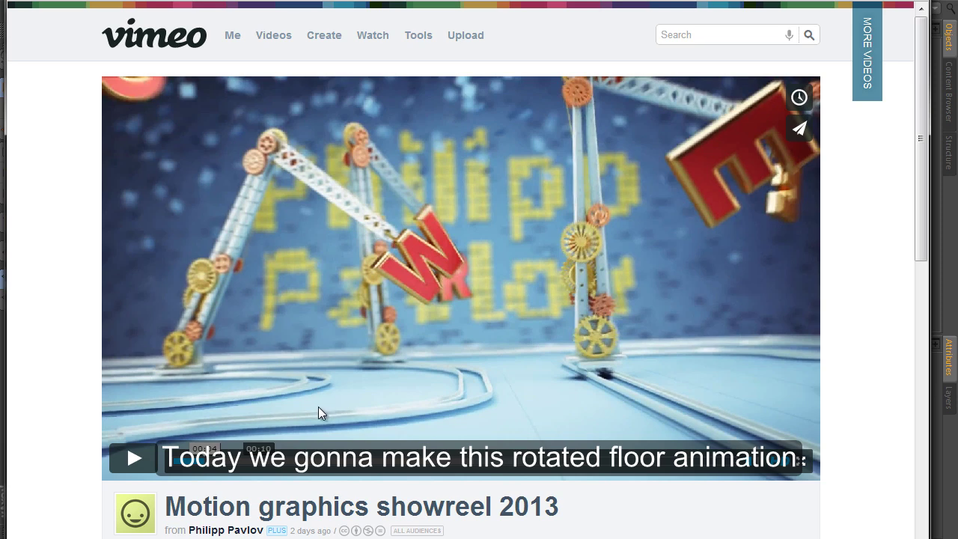
click(180, 464)
click(133, 458)
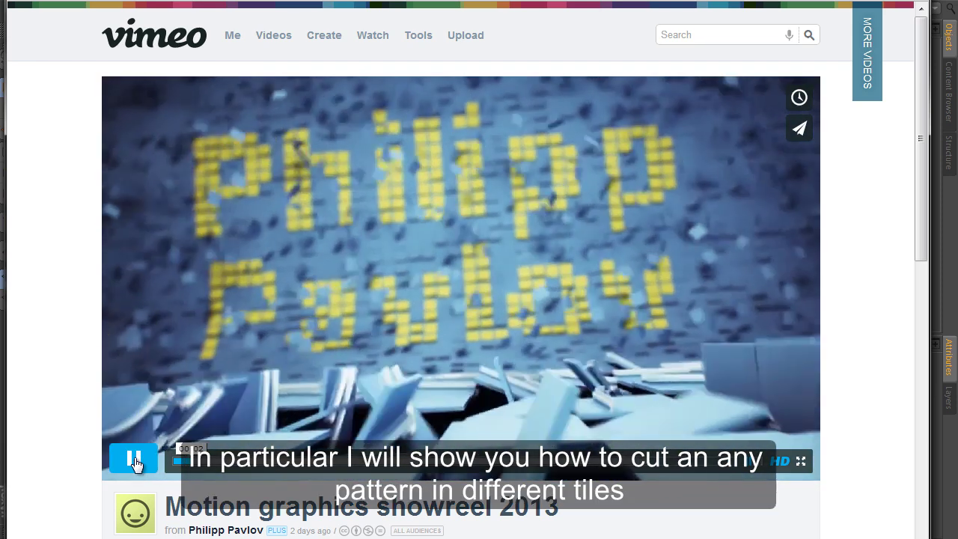
click(134, 459)
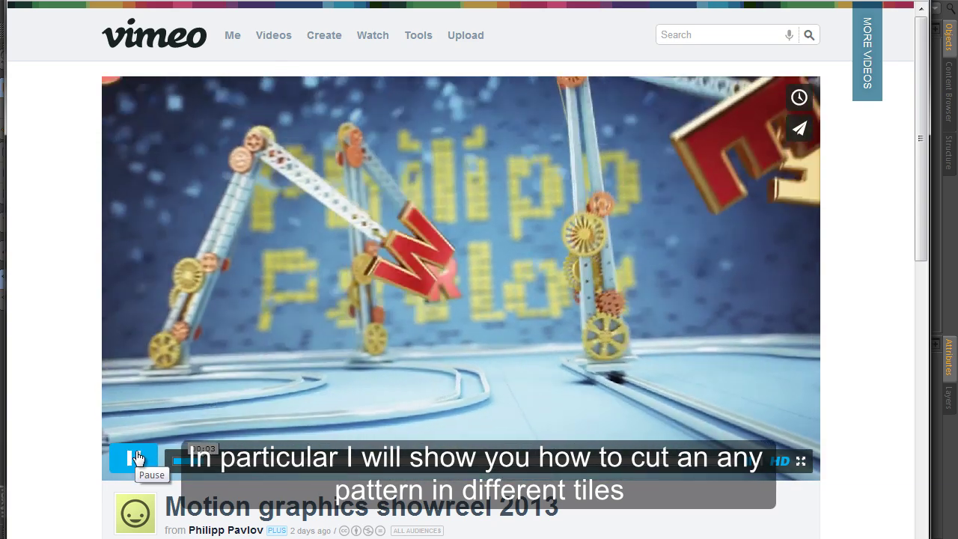
click(157, 454)
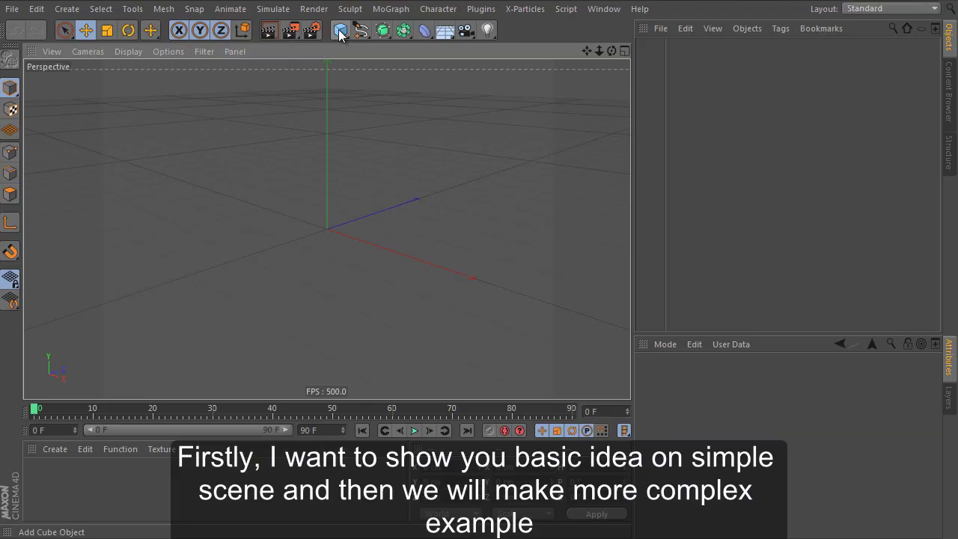
Step: Add a Cube and a Figure, and lay the Figure flat at P −90°
click(340, 30)
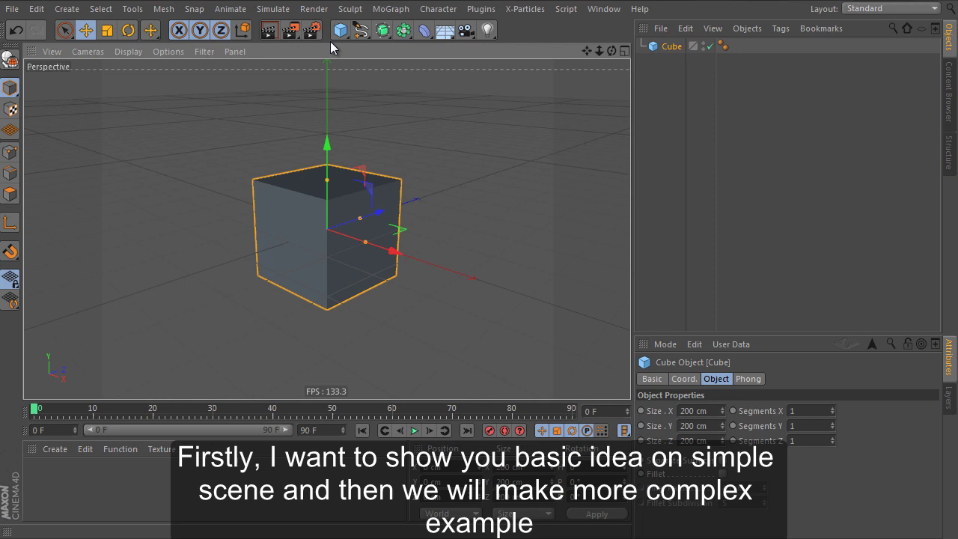
click(362, 31)
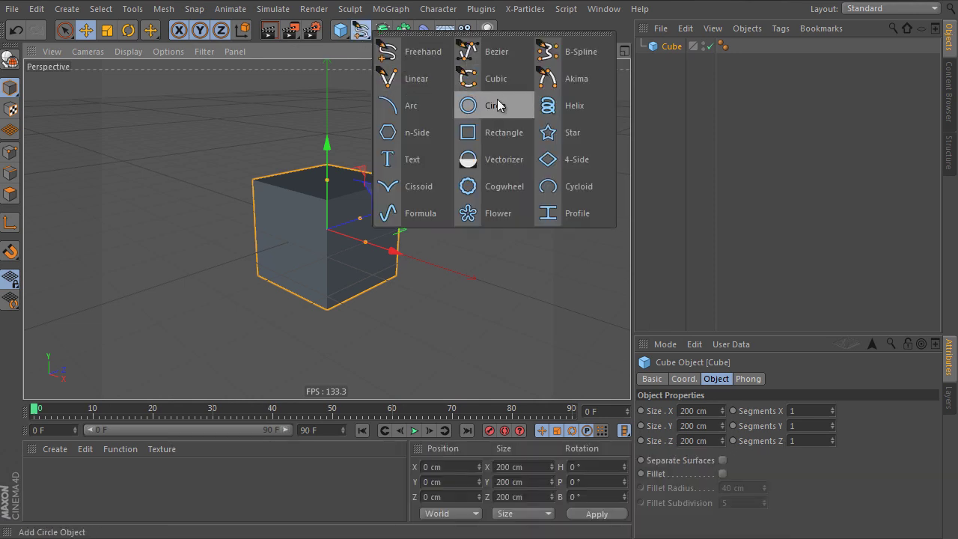
click(341, 30)
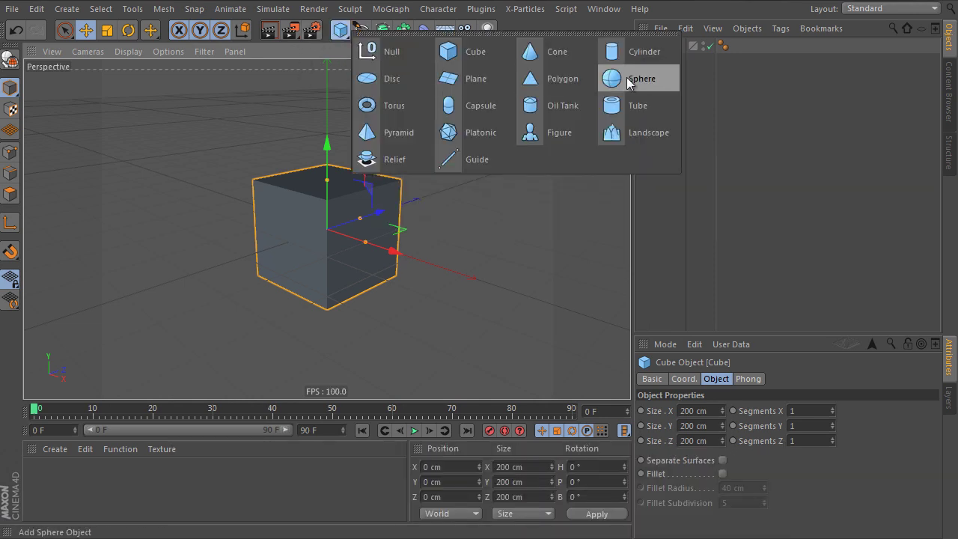
click(550, 135)
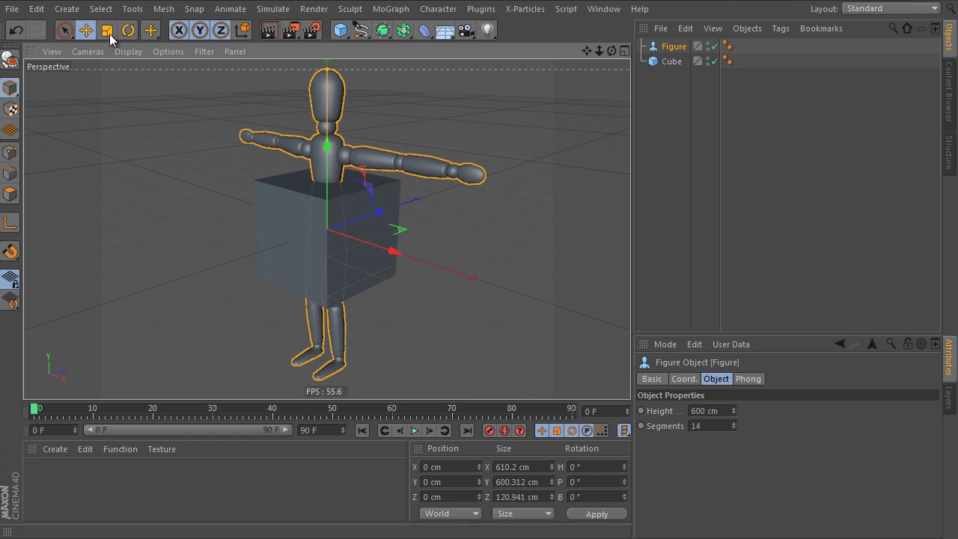
click(128, 30)
drag(298, 203, 358, 179)
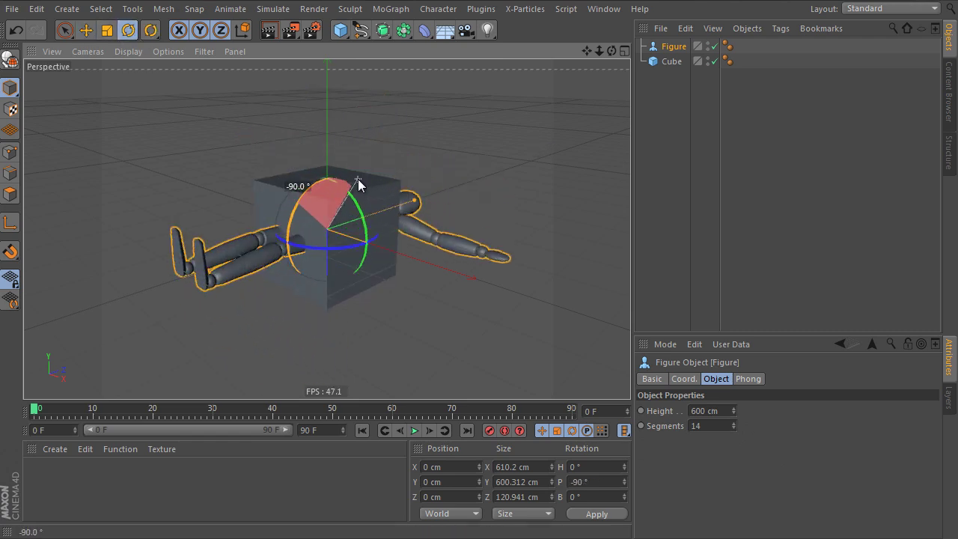
Step: Put the Figure and Cube under a Boole set to A intersect B, then duplicate it as Boole.1
click(402, 34)
click(659, 51)
click(671, 75)
shift+click(674, 65)
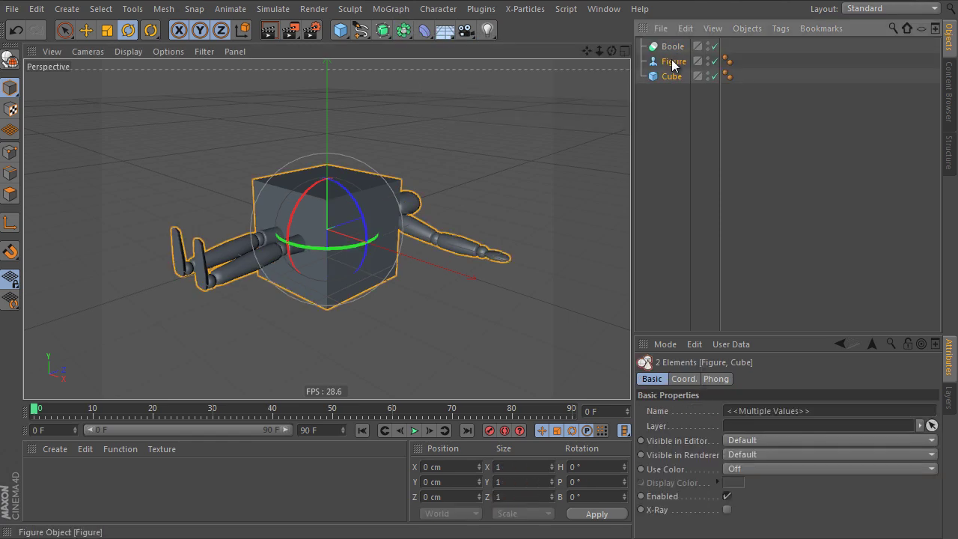
drag(674, 64, 674, 51)
click(674, 47)
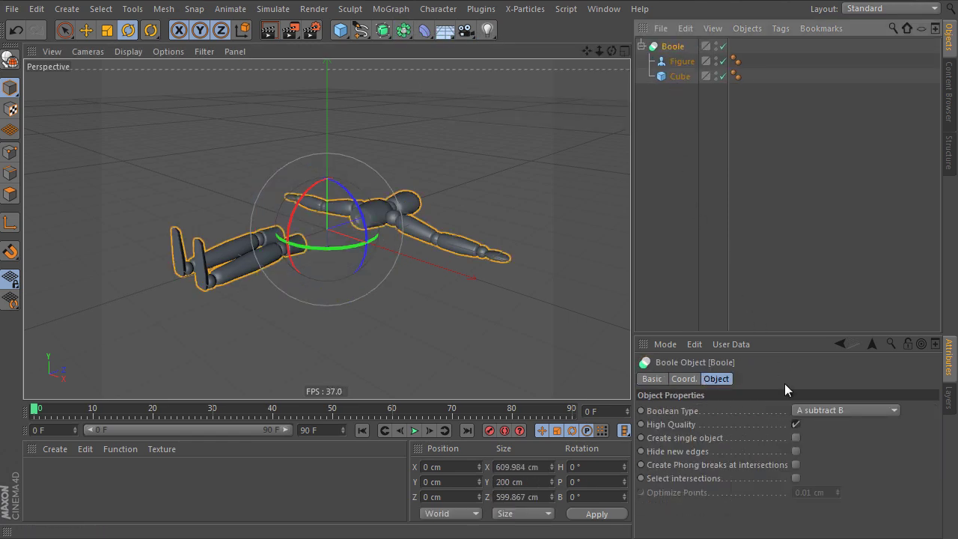
click(844, 410)
click(821, 458)
mouse_move(349, 221)
mouse_down()
mouse_move(320, 192)
mouse_move(327, 229)
mouse_move(404, 203)
mouse_up()
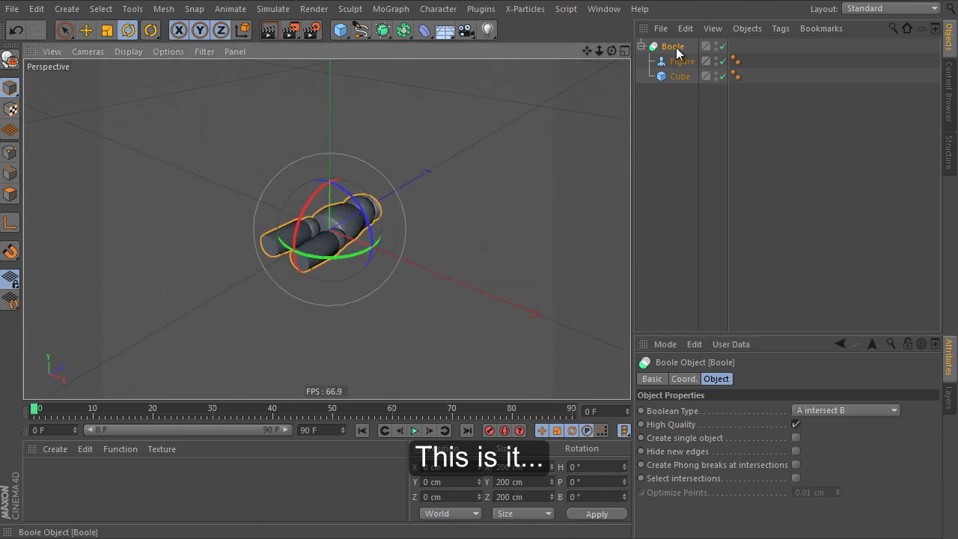
ctrl+drag(676, 51, 670, 131)
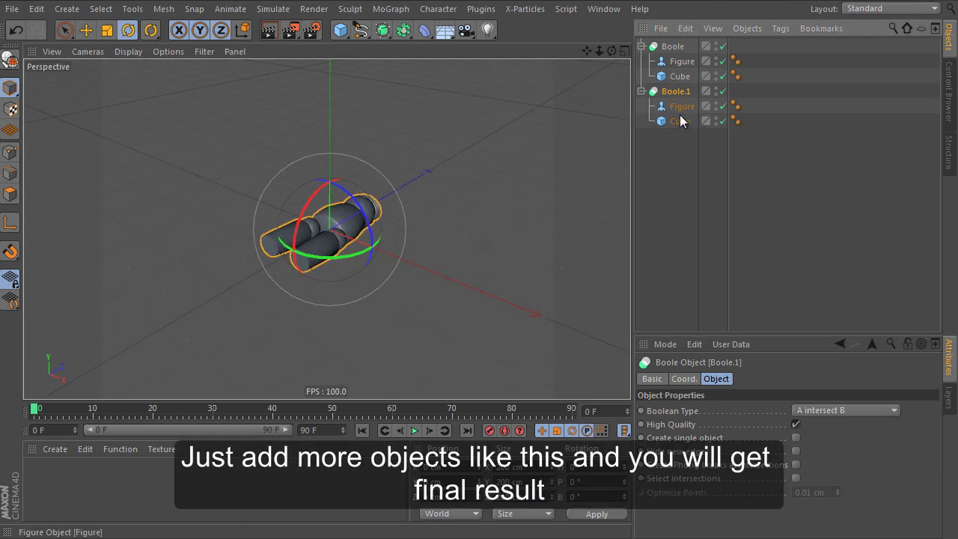
Step: Move Boole.1 back along Z to −200 cm
click(87, 32)
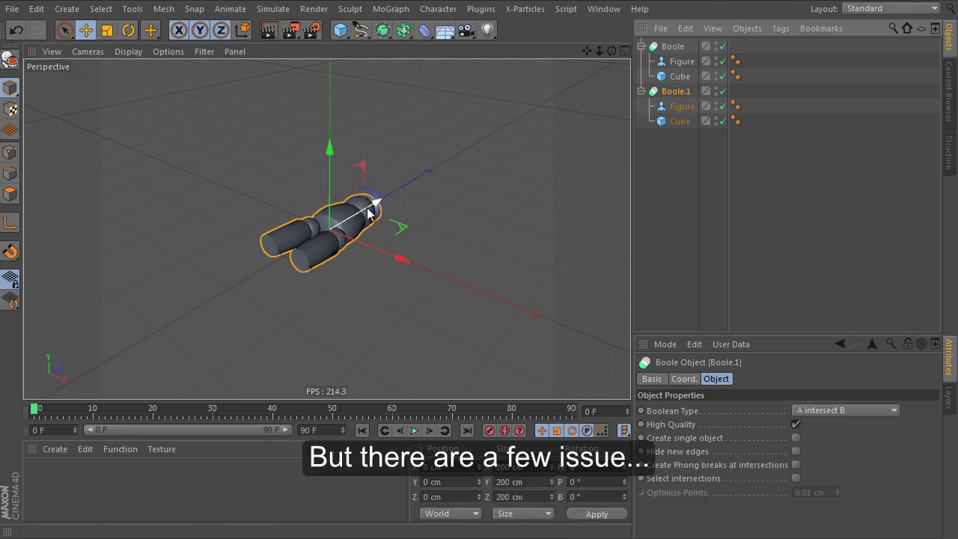
click(683, 379)
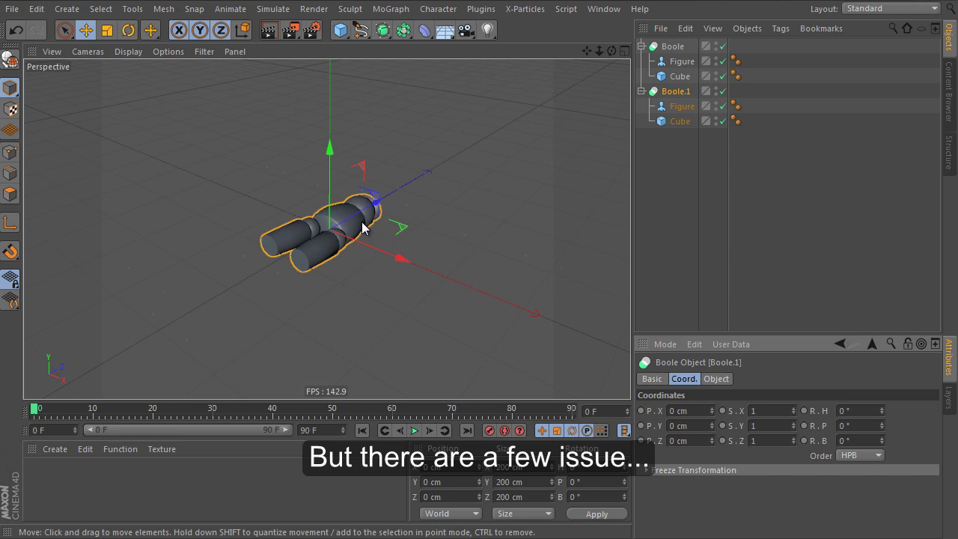
drag(363, 221, 398, 301)
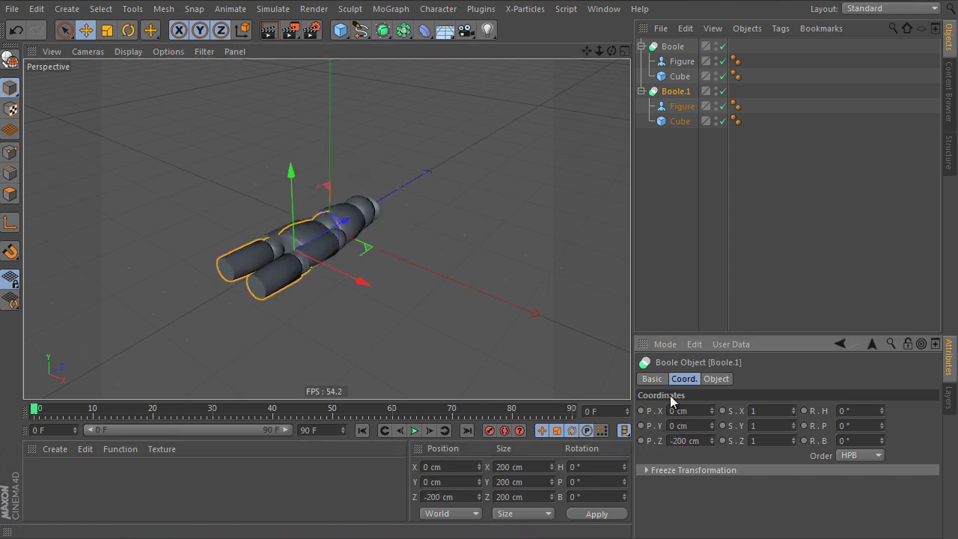
Step: Offset Boole.1's Figure to Z 200 cm so the legs join the body
click(682, 106)
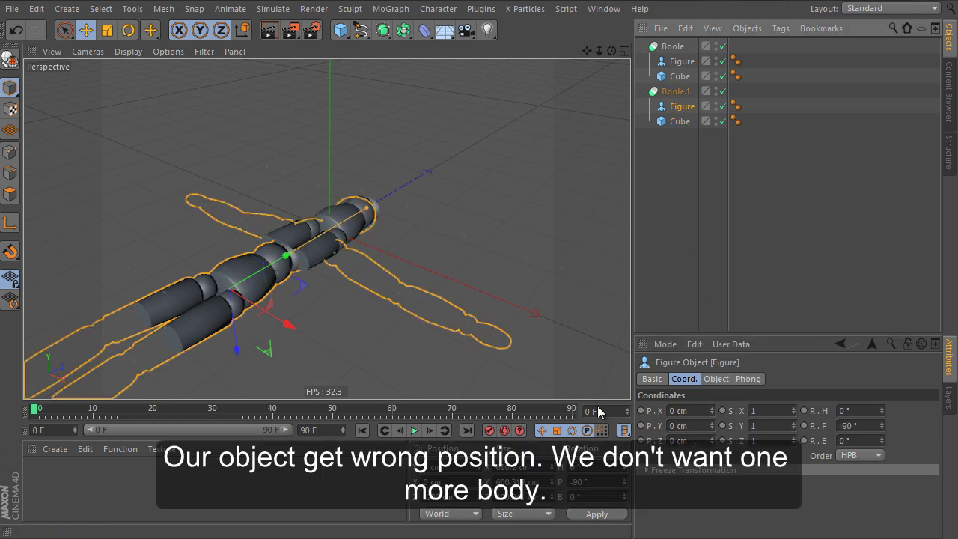
mouse_move(277, 266)
mouse_down()
mouse_move(332, 237)
mouse_move(400, 273)
mouse_up()
double_click(686, 440)
text(200)
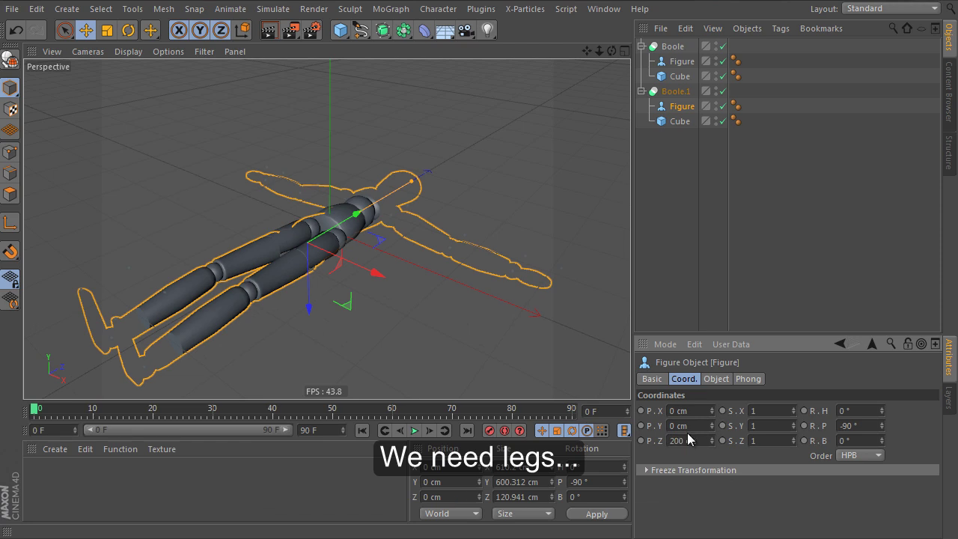
key(Return)
click(677, 252)
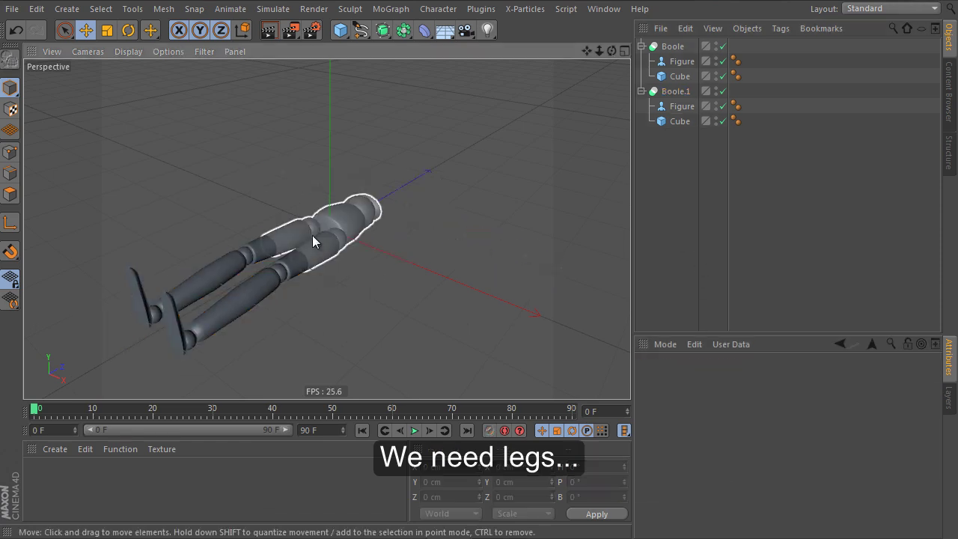
click(266, 288)
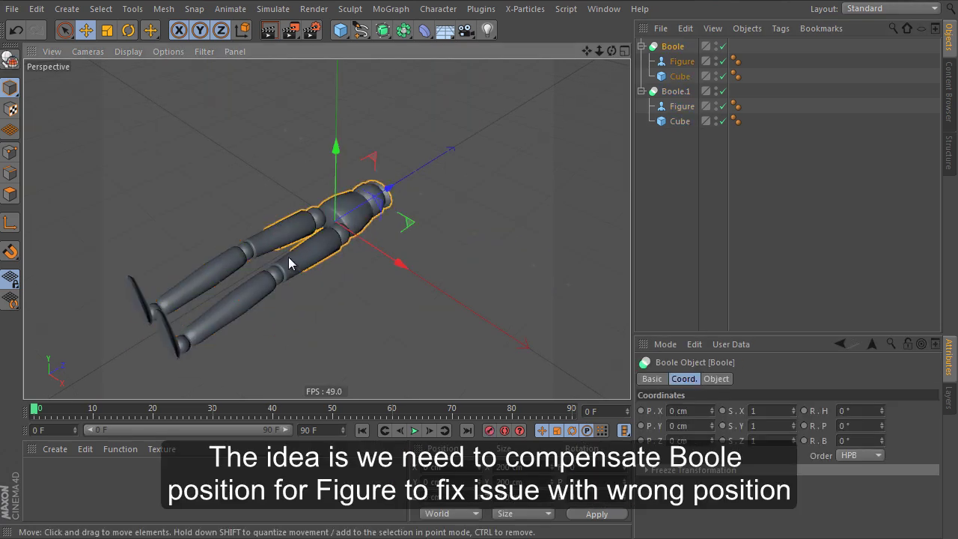
click(683, 188)
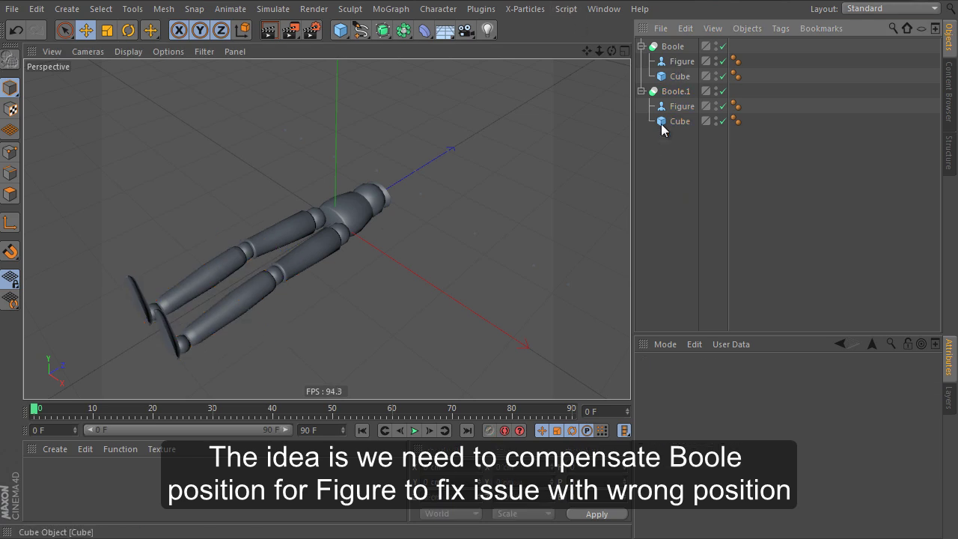
Step: Add a Fracture object, then delete it again
click(384, 13)
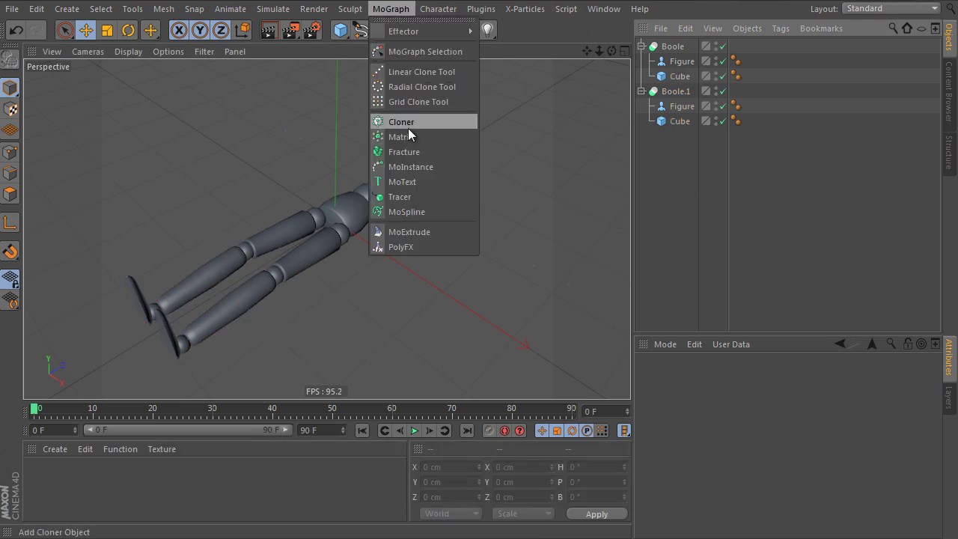
click(415, 152)
click(661, 150)
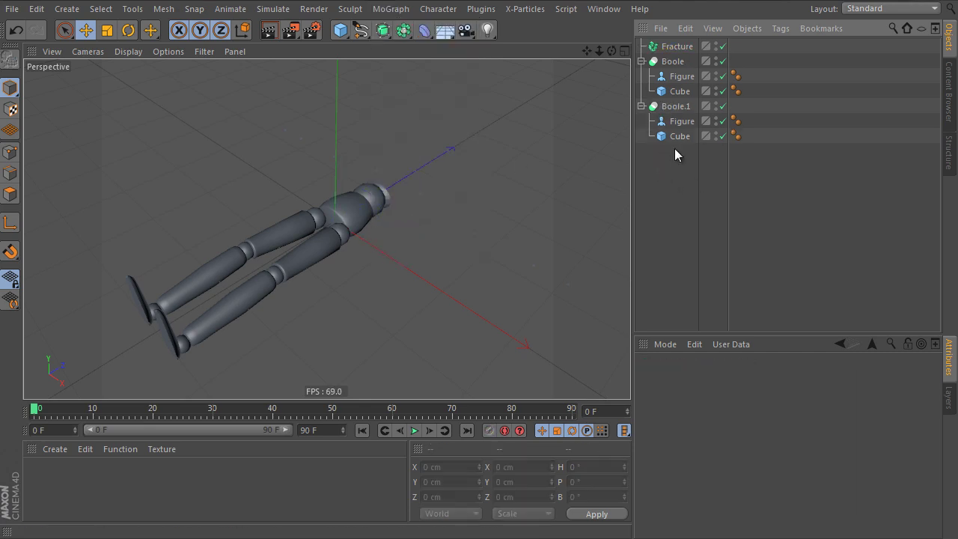
click(676, 46)
key(Delete)
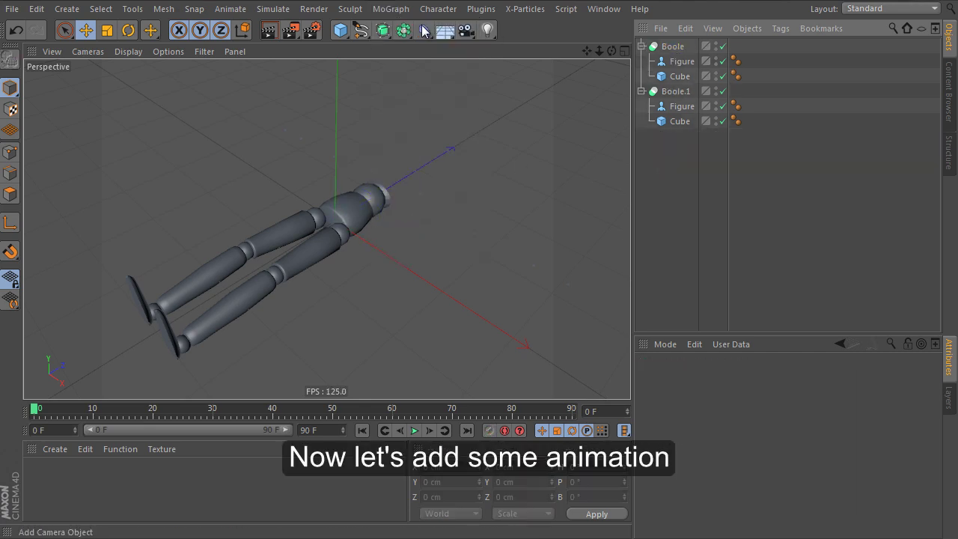
Step: Group both Boole objects under a Null
drag(351, 36, 378, 48)
mouse_move(680, 172)
mouse_down()
mouse_move(652, 62)
mouse_move(668, 49)
mouse_up()
click(523, 89)
Step: Add a Plain effector and place it inside the Null
click(391, 9)
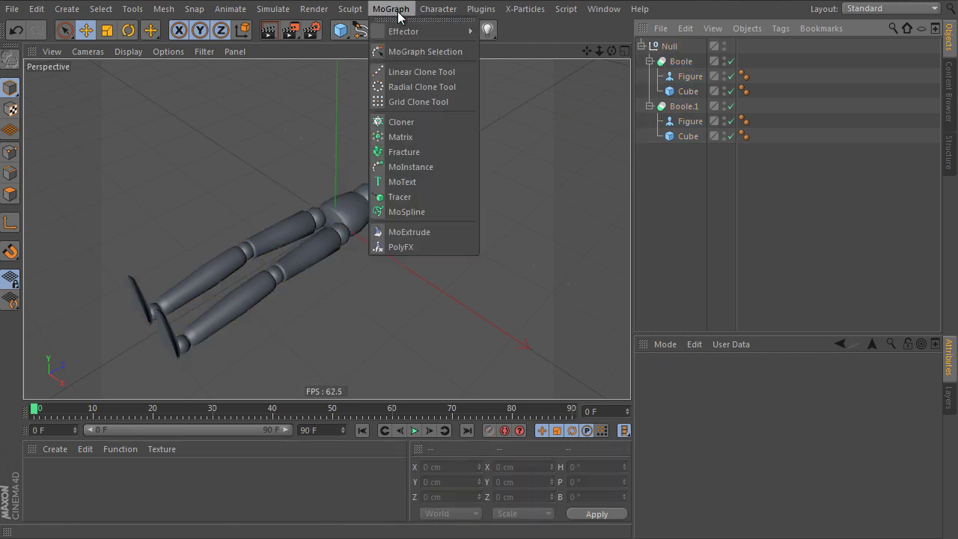
click(517, 47)
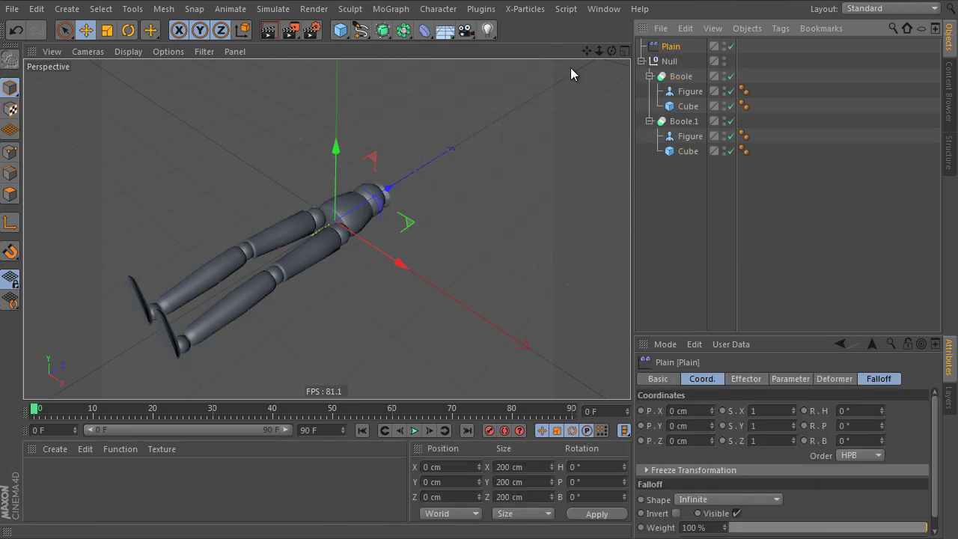
drag(671, 47, 677, 63)
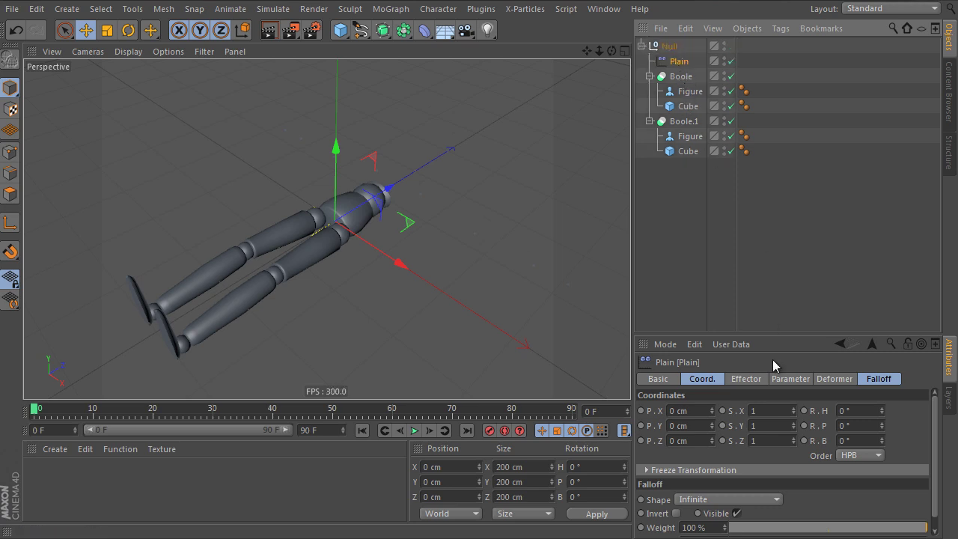
Step: Set the Plain effector to bank the pieces 180° with position changes turned off
drag(748, 332, 752, 218)
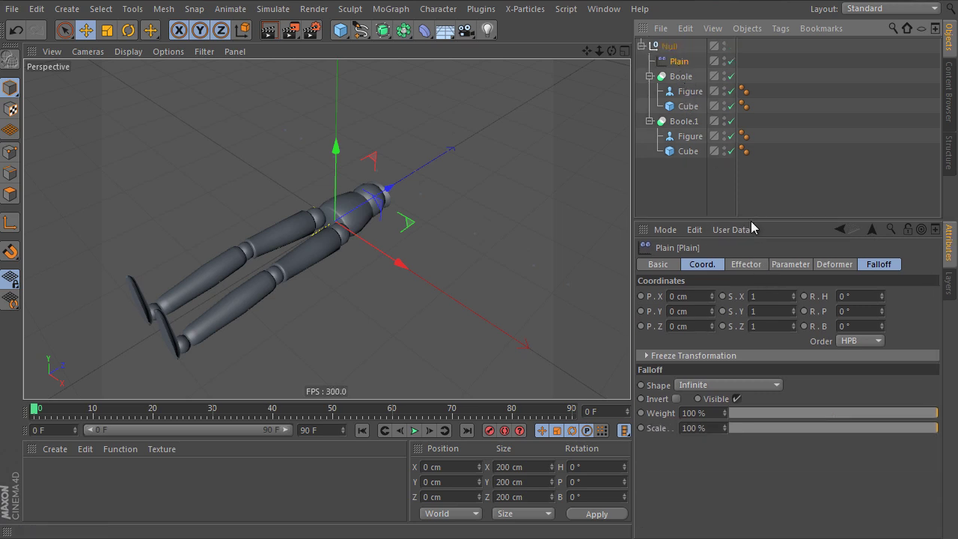
click(749, 266)
click(789, 264)
click(693, 323)
click(818, 324)
text(180)
key(Return)
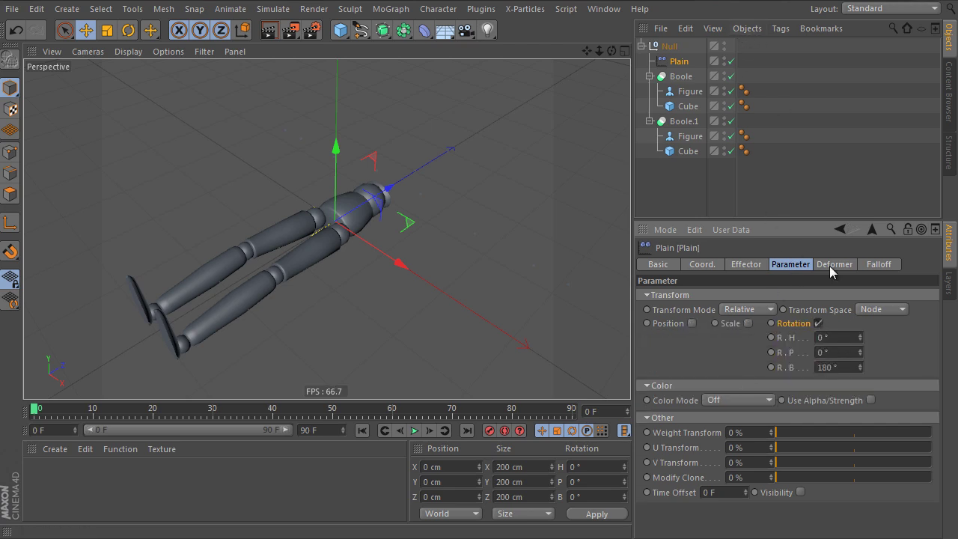
Step: Switch Plain's deformation to Object and give it a Linear falloff slid along the figure
click(833, 264)
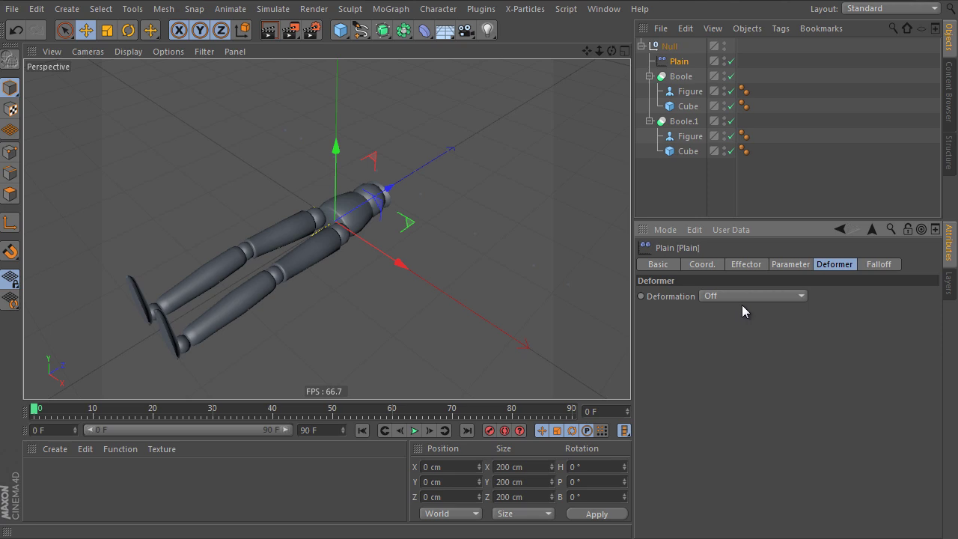
click(742, 300)
click(737, 326)
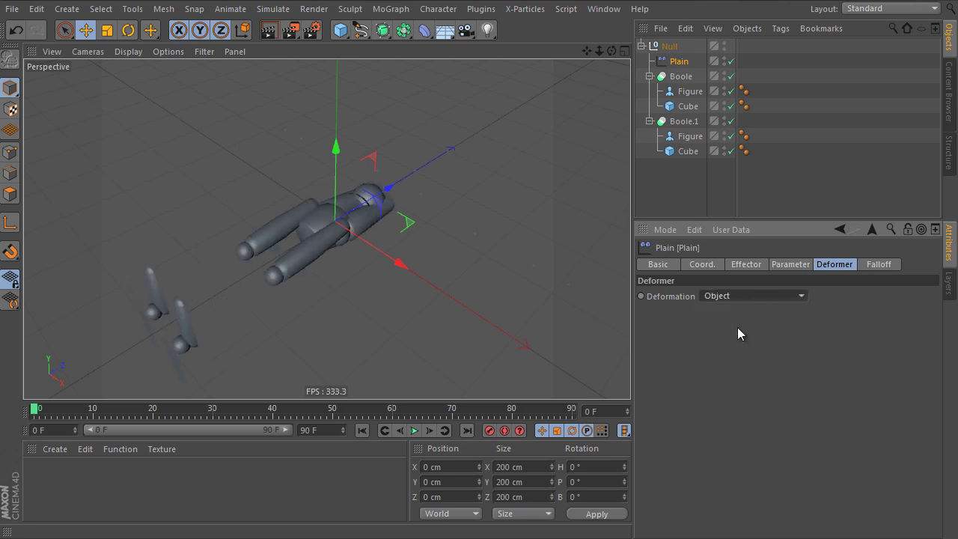
click(880, 265)
click(729, 297)
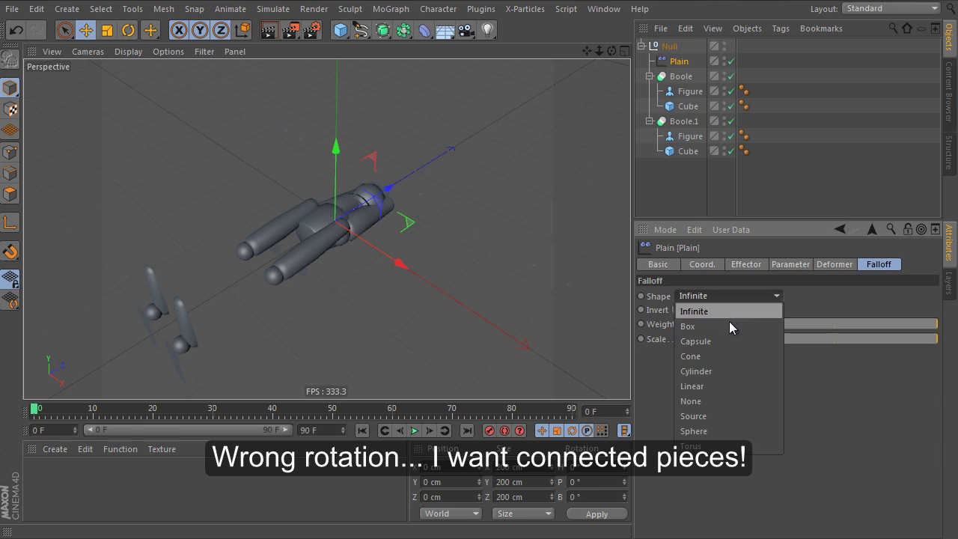
click(724, 383)
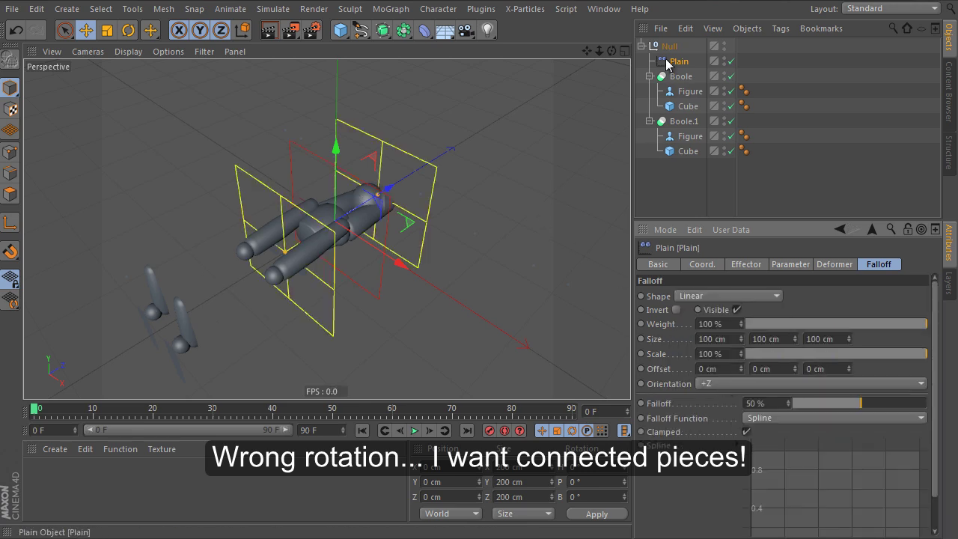
mouse_move(360, 212)
mouse_down()
mouse_move(68, 360)
mouse_move(330, 232)
mouse_move(342, 214)
mouse_move(528, 116)
mouse_up()
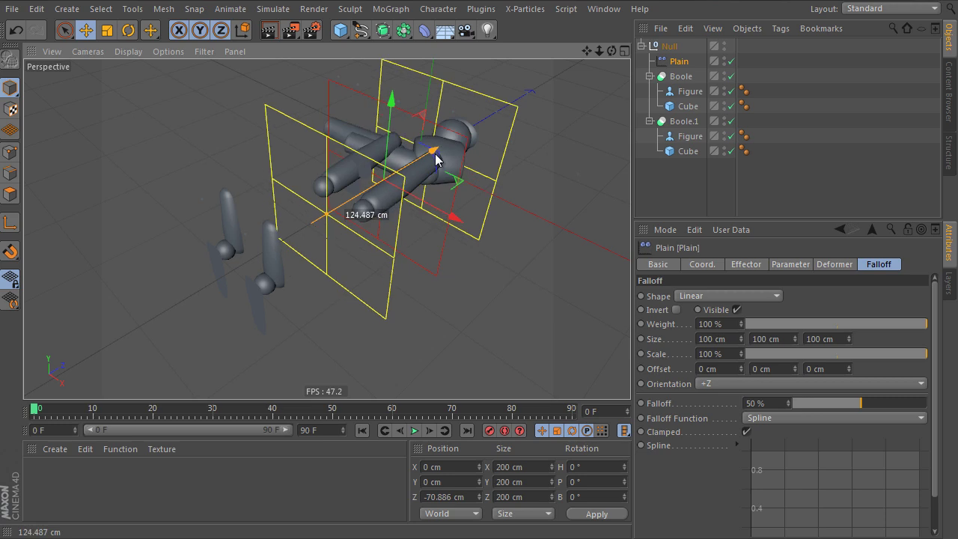
click(677, 76)
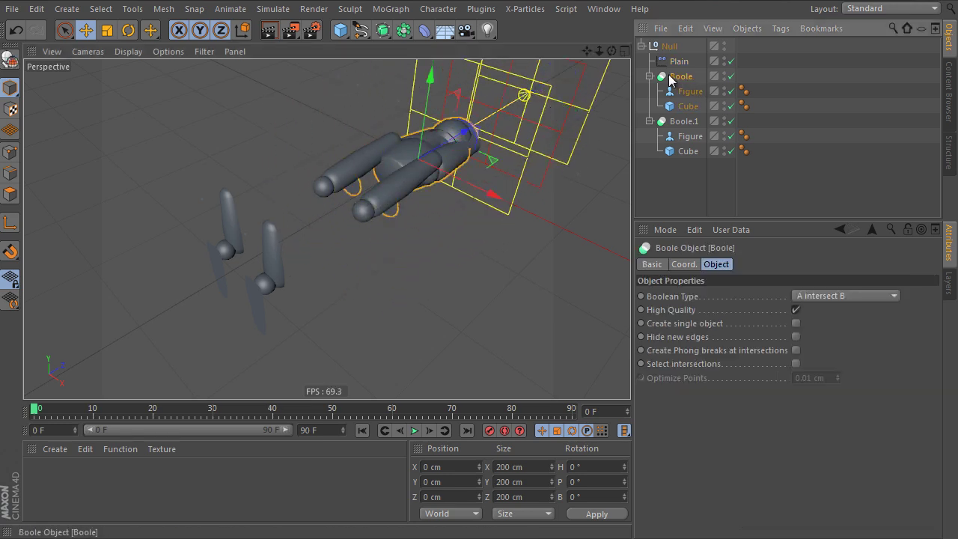
Step: Wrap Boole and Boole.1 each in its own Connect object
click(381, 30)
click(403, 30)
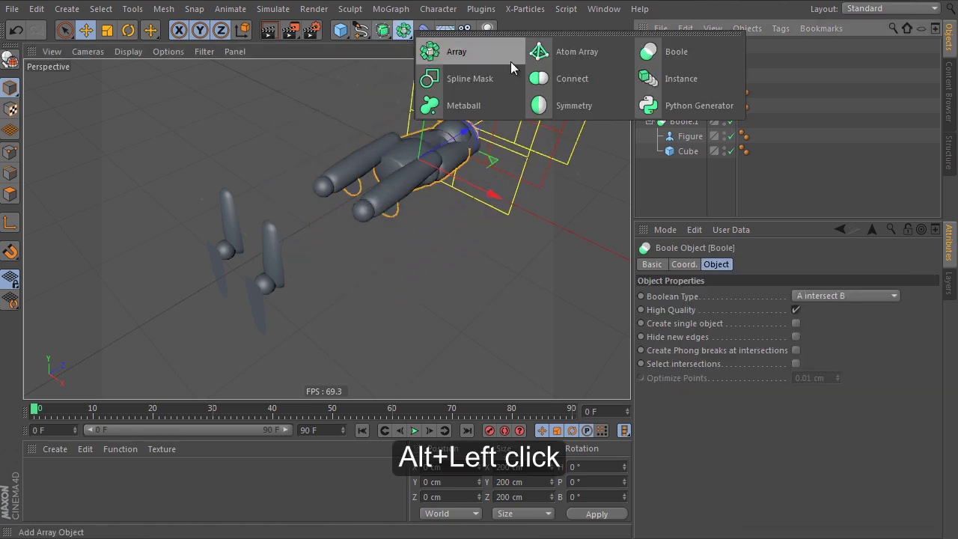
alt+click(554, 75)
click(676, 135)
click(403, 30)
alt+click(557, 76)
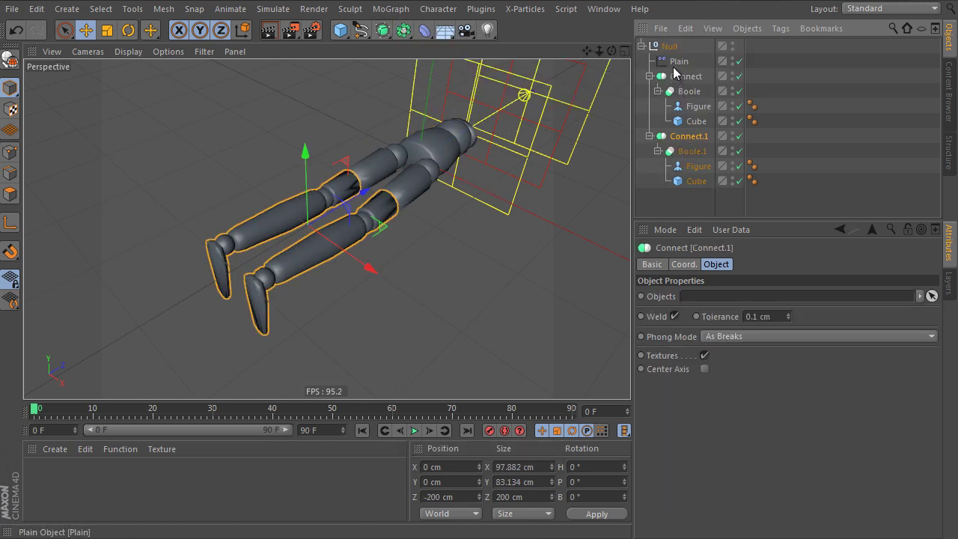
Step: Move the Plain effector's falloff back along the figure
click(677, 62)
mouse_move(516, 105)
mouse_down()
mouse_move(247, 268)
mouse_move(379, 214)
mouse_move(523, 191)
mouse_up()
scroll(379, 214, up, 5)
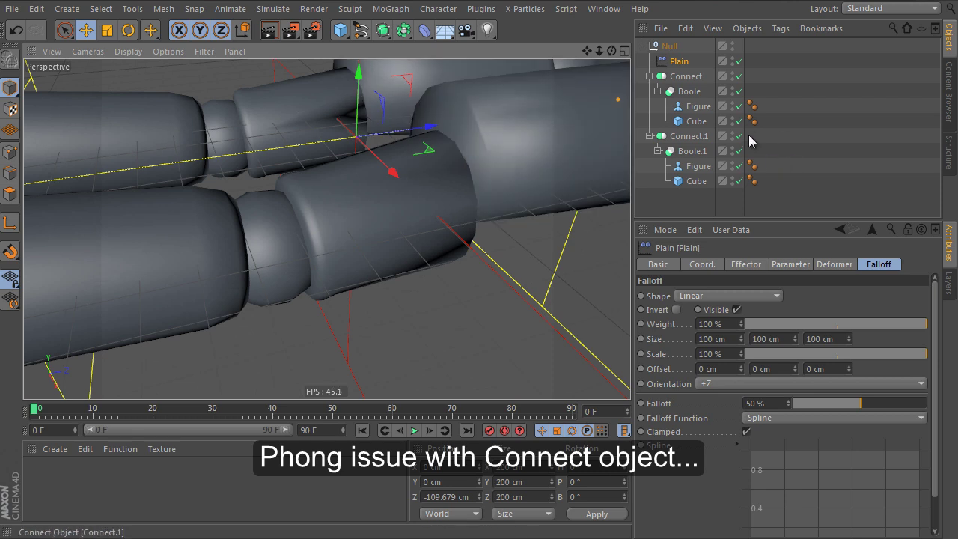
click(739, 136)
click(739, 136)
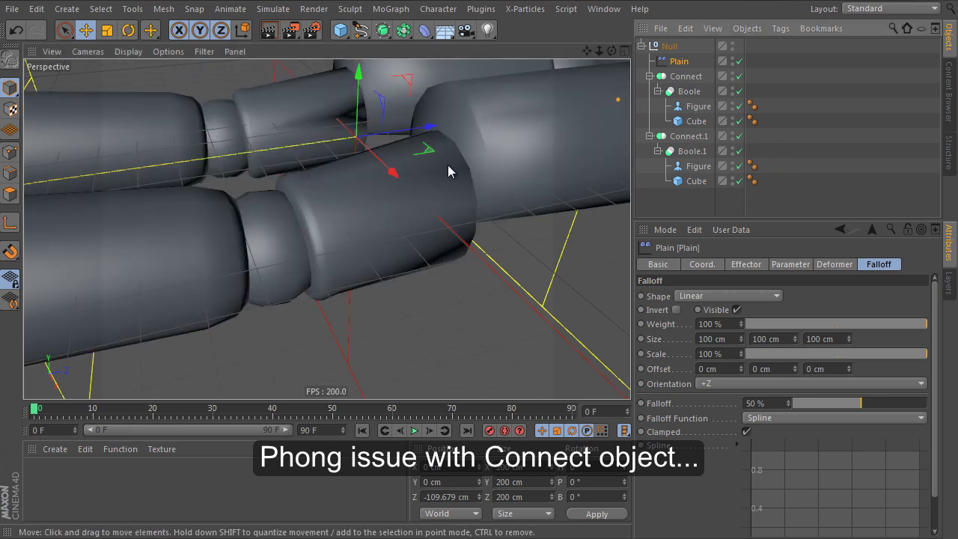
mouse_move(330, 116)
alt+mouse_down()
mouse_move(456, 122)
mouse_move(456, 160)
mouse_move(447, 154)
alt+mouse_up()
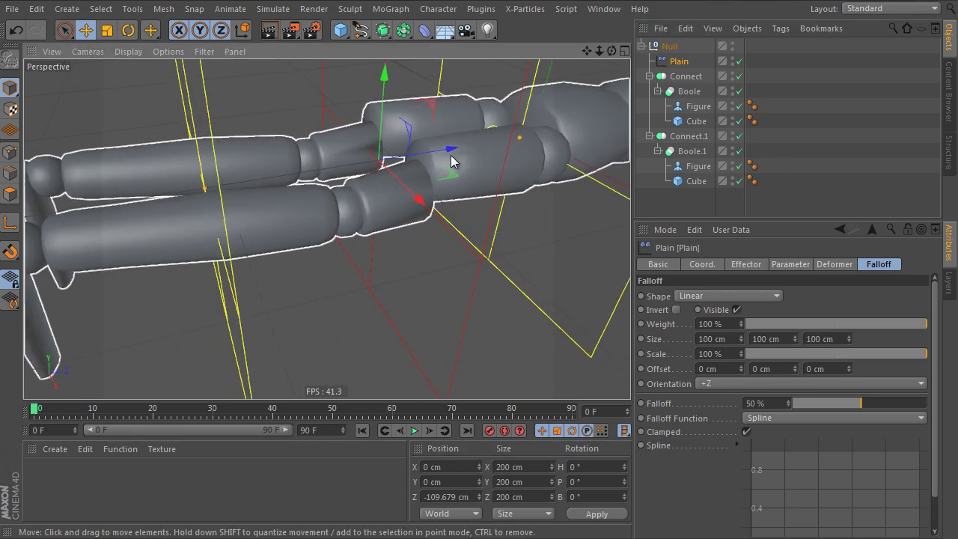
Step: Set Phong Mode to Highest on both Connect objects
click(689, 139)
ctrl+click(689, 78)
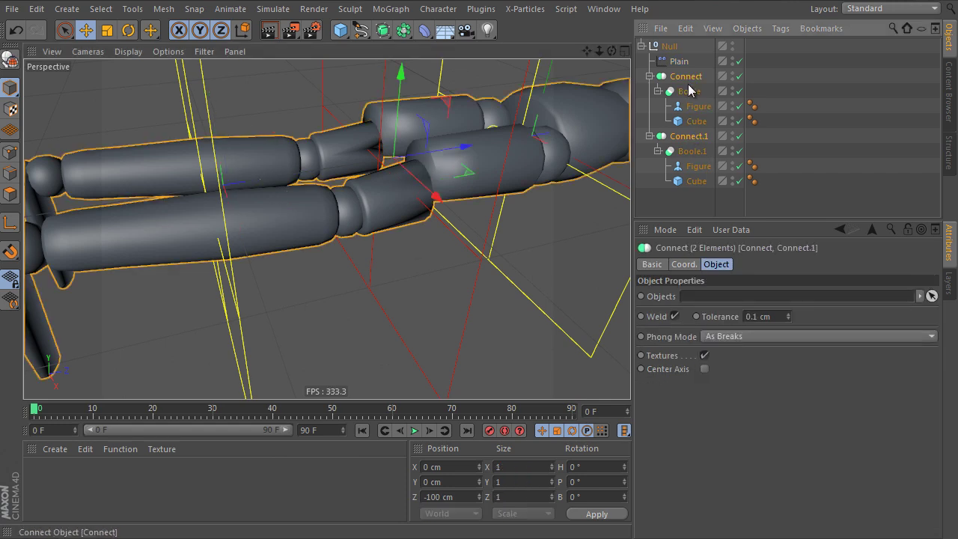
click(734, 335)
click(736, 395)
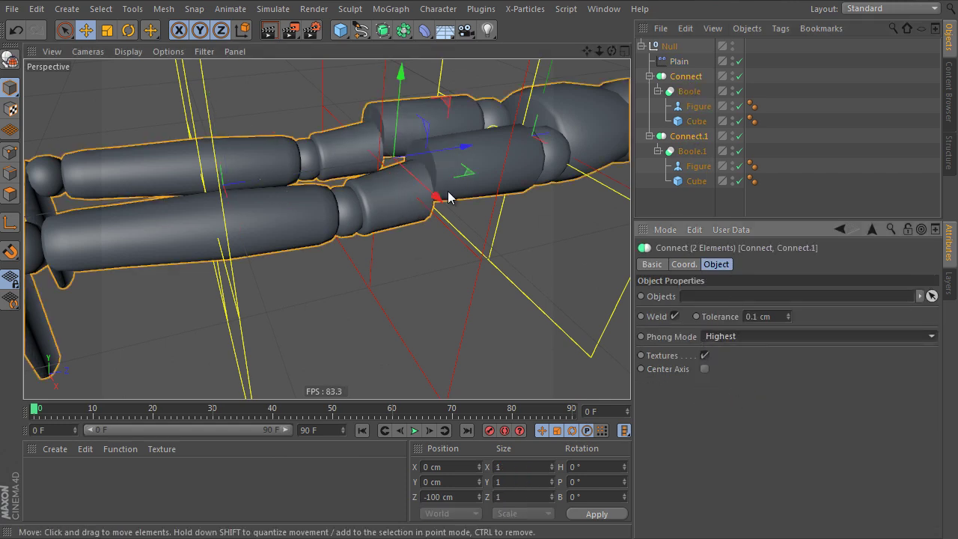
click(672, 200)
Step: Reposition the Plain falloff along the figure to Z 85.042 cm
scroll(498, 176, down, 5)
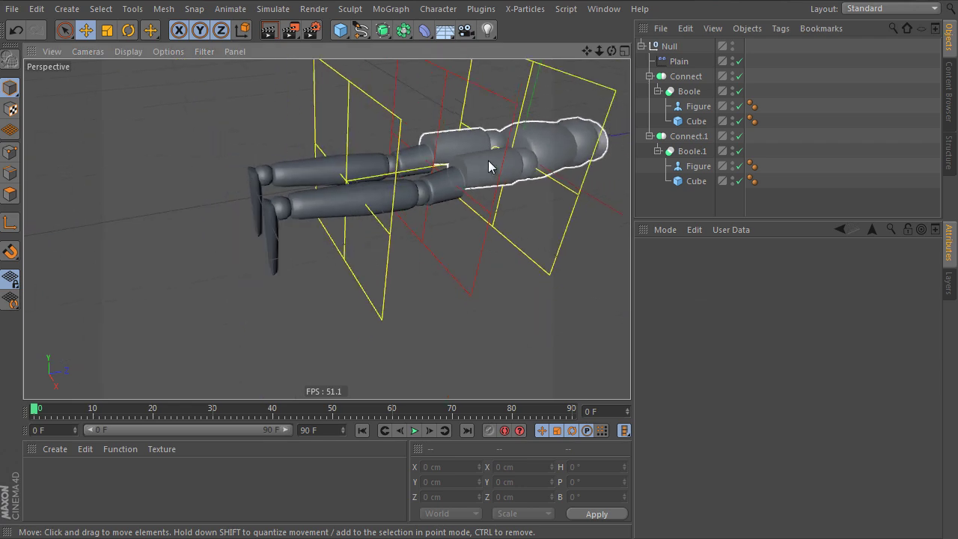
scroll(491, 164, down, 2)
click(679, 61)
mouse_move(429, 196)
mouse_down()
mouse_move(575, 170)
mouse_move(437, 171)
mouse_move(374, 200)
mouse_move(207, 207)
mouse_move(399, 195)
mouse_move(577, 162)
mouse_up()
click(811, 138)
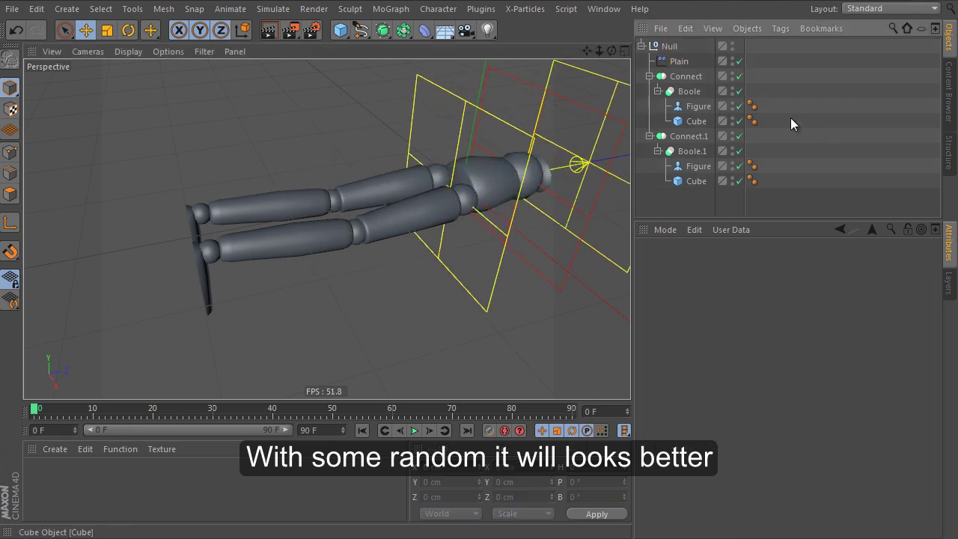
click(678, 61)
mouse_move(449, 150)
alt+mouse_down()
mouse_move(419, 174)
mouse_move(410, 153)
alt+mouse_up()
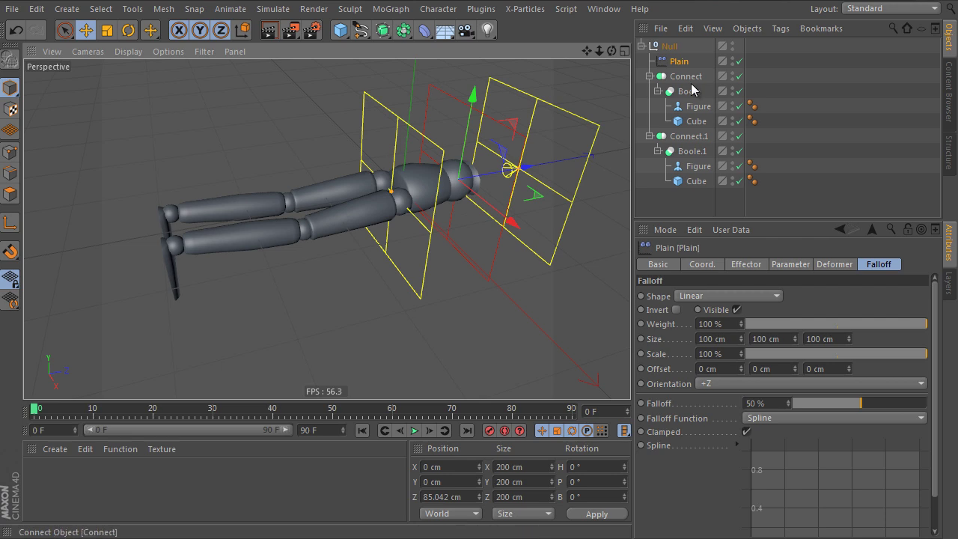
Step: Add a Random effector with Object deformation and position off, then shift Plain's falloff toward the legs
click(389, 9)
mouse_move(408, 32)
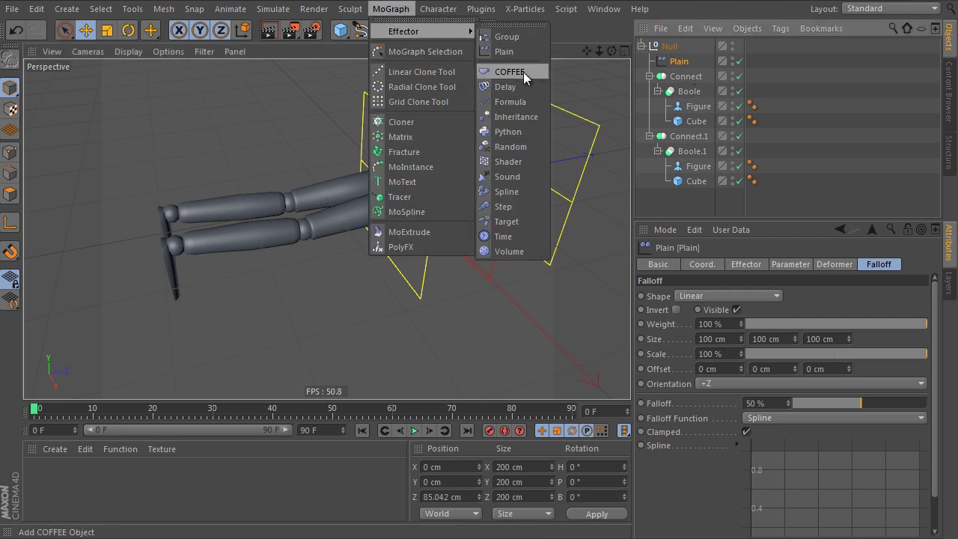
click(511, 147)
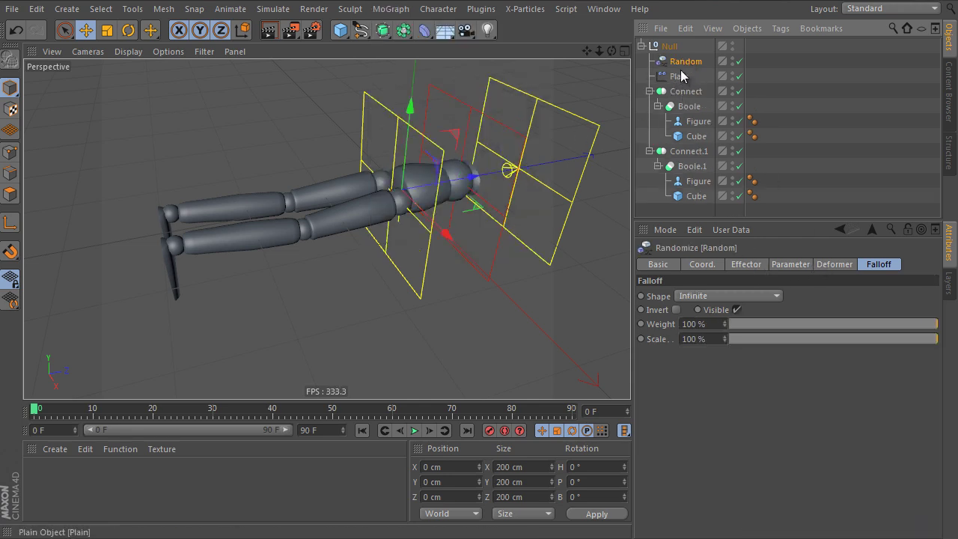
click(801, 269)
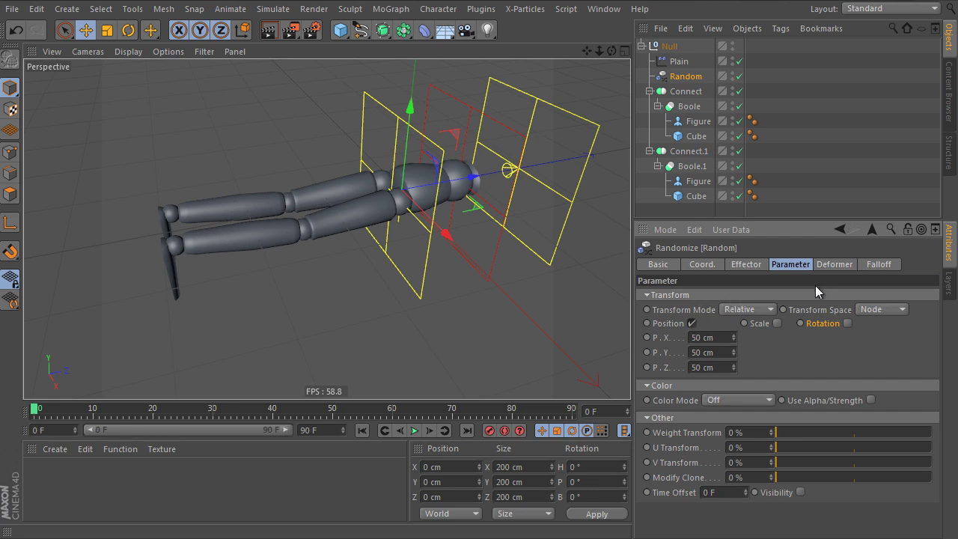
click(831, 265)
click(778, 297)
click(779, 322)
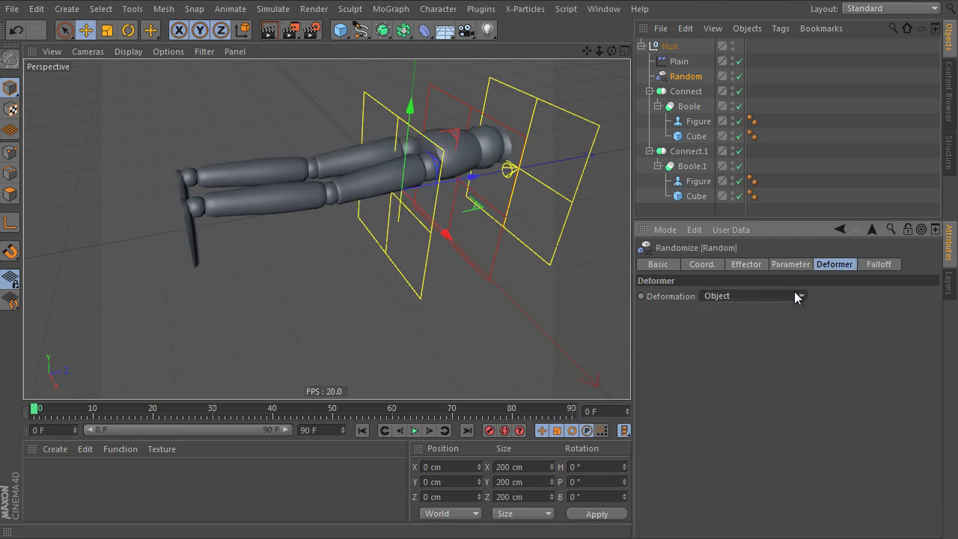
click(778, 267)
click(692, 323)
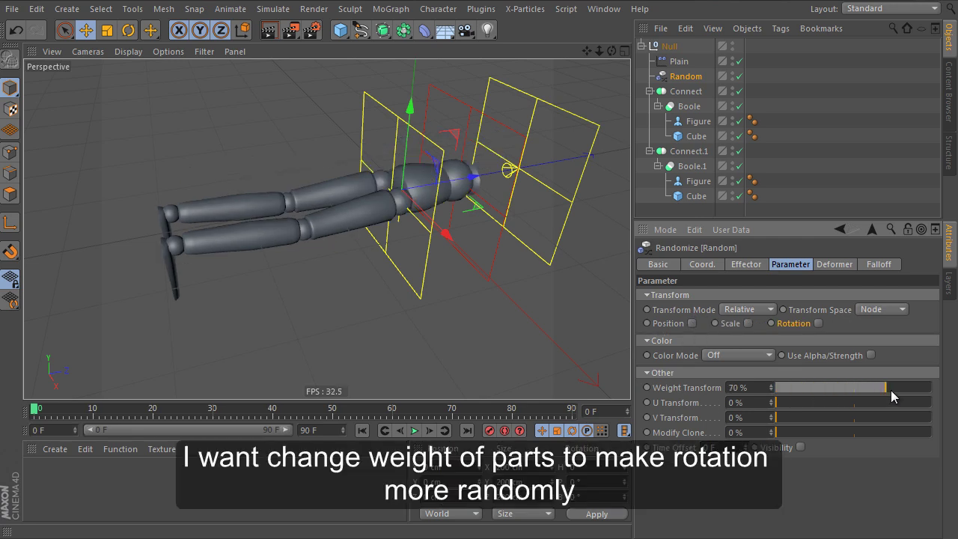
click(679, 63)
mouse_move(514, 167)
mouse_down()
mouse_move(257, 191)
mouse_move(432, 198)
mouse_move(309, 207)
mouse_move(353, 210)
mouse_up()
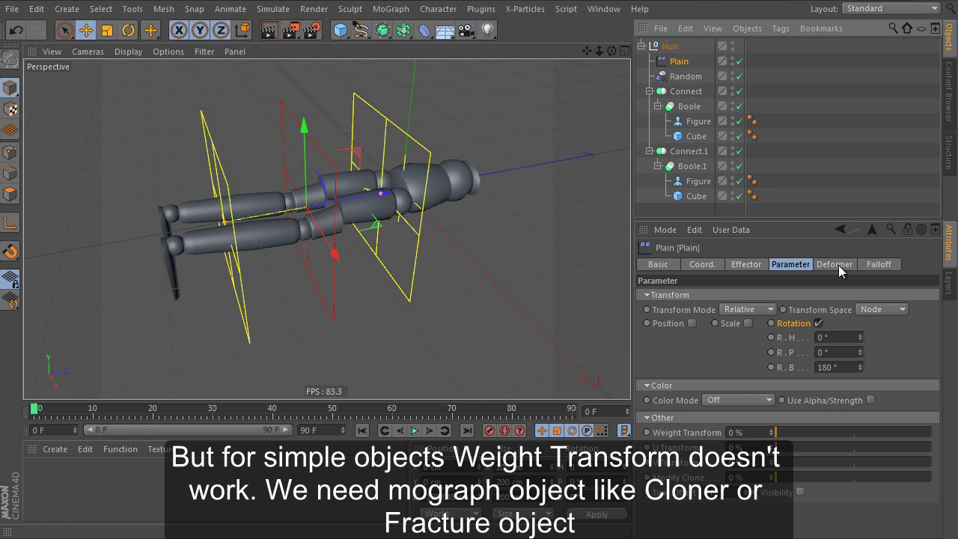
Step: Set the Plain effector's falloff shape to None and place Random above Plain in the Null
click(879, 264)
click(726, 296)
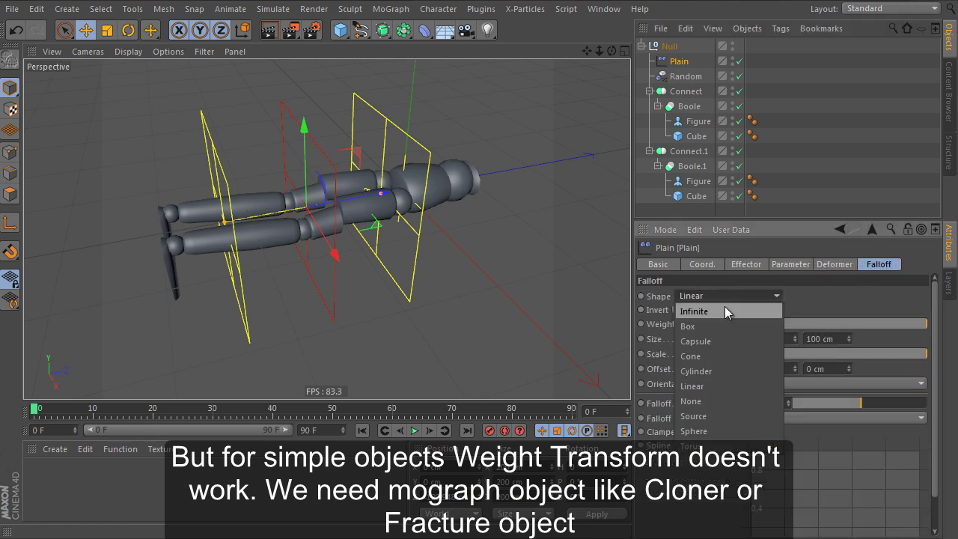
click(718, 401)
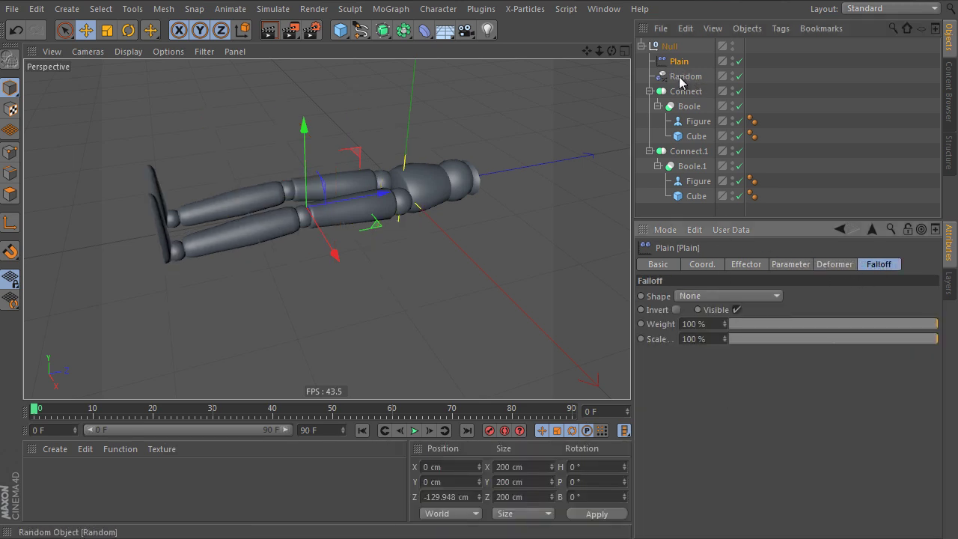
click(682, 78)
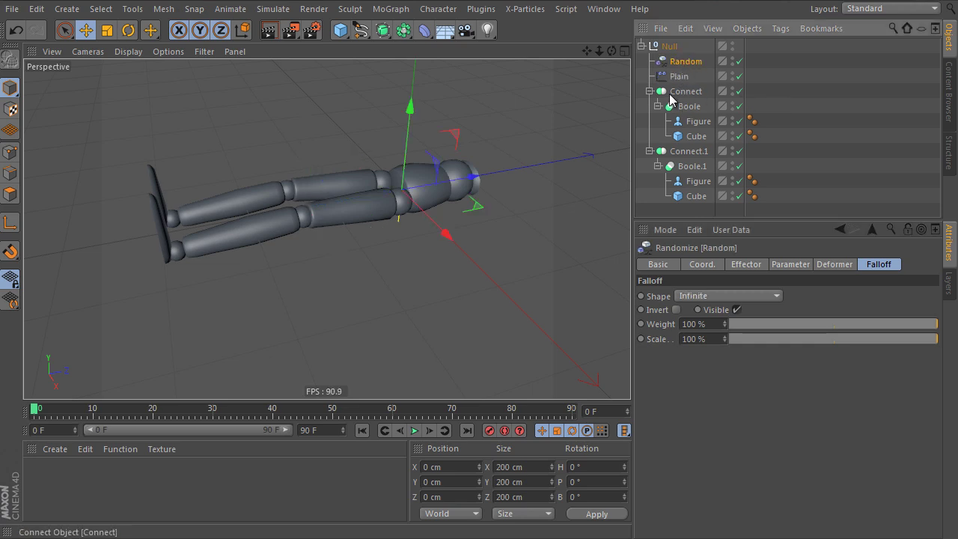
click(685, 95)
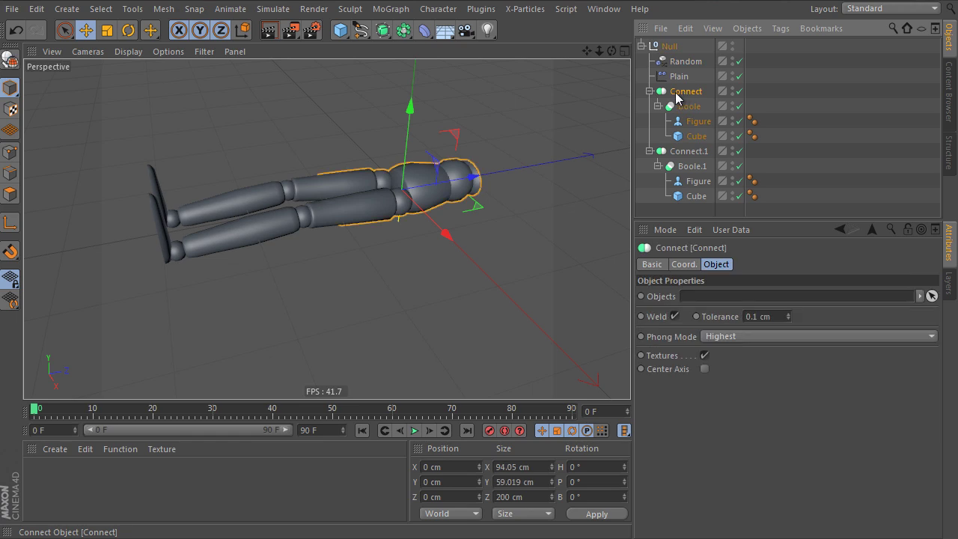
click(390, 9)
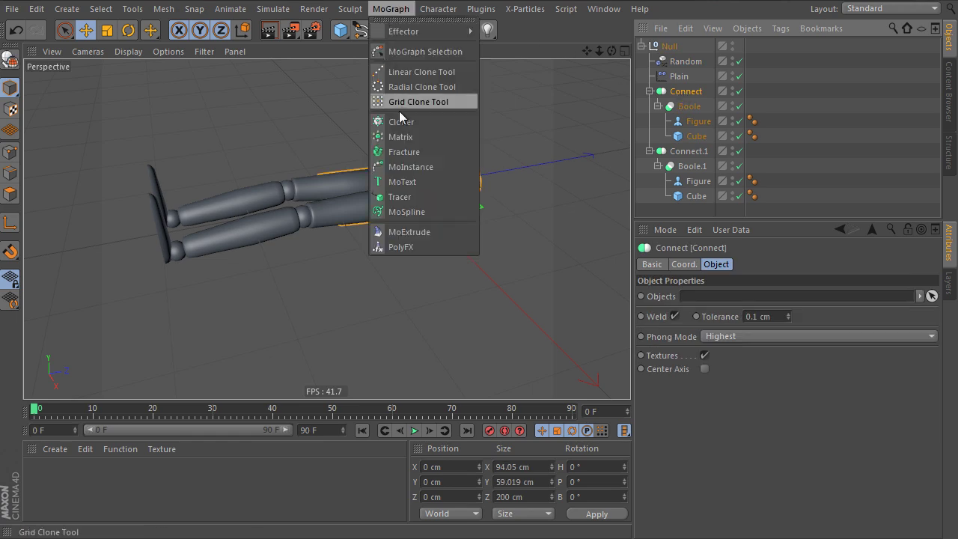
Step: Add a Fracture object and move both Connect objects under it
click(413, 152)
click(649, 105)
click(649, 120)
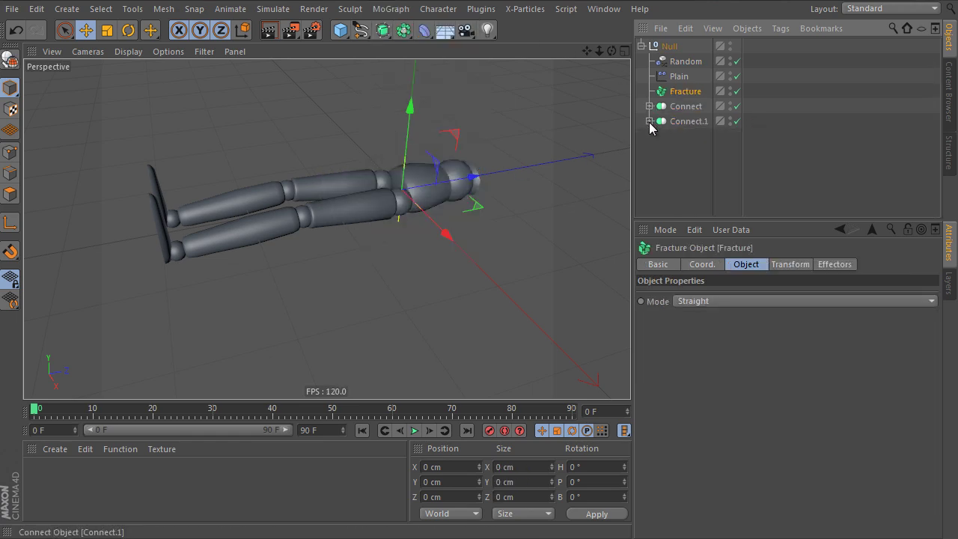
click(686, 105)
shift+click(691, 121)
drag(690, 121, 688, 94)
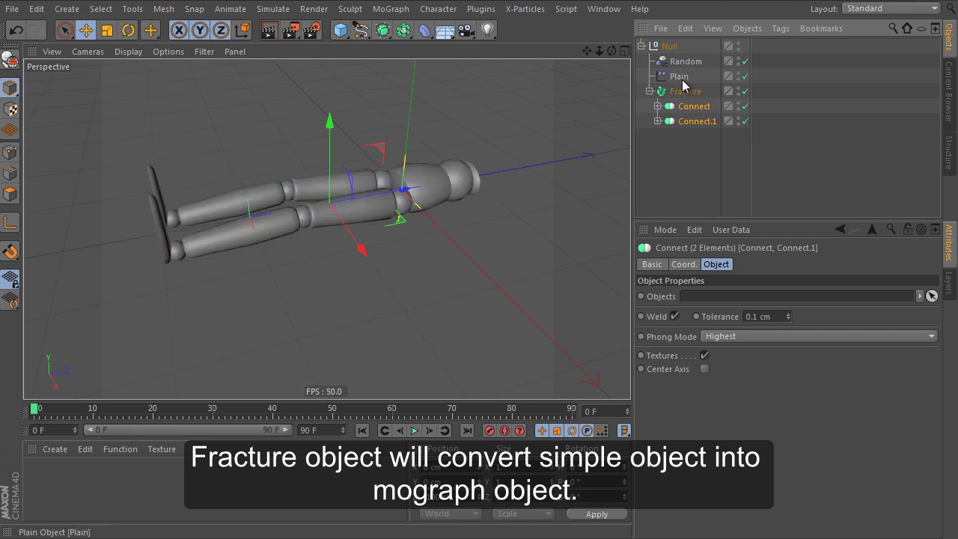
Step: Turn deformation Off on both the Random and Plain effectors
drag(666, 65, 673, 73)
click(823, 263)
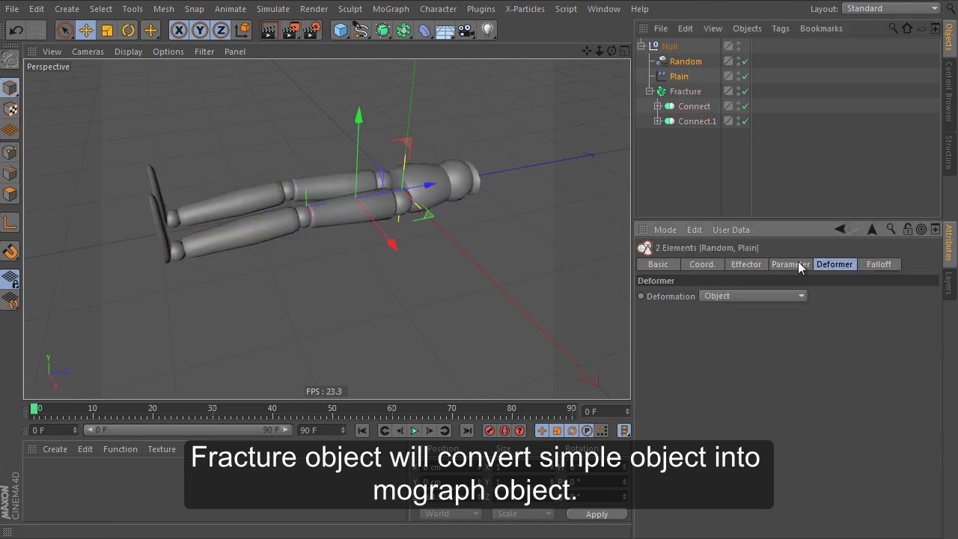
click(763, 296)
click(764, 313)
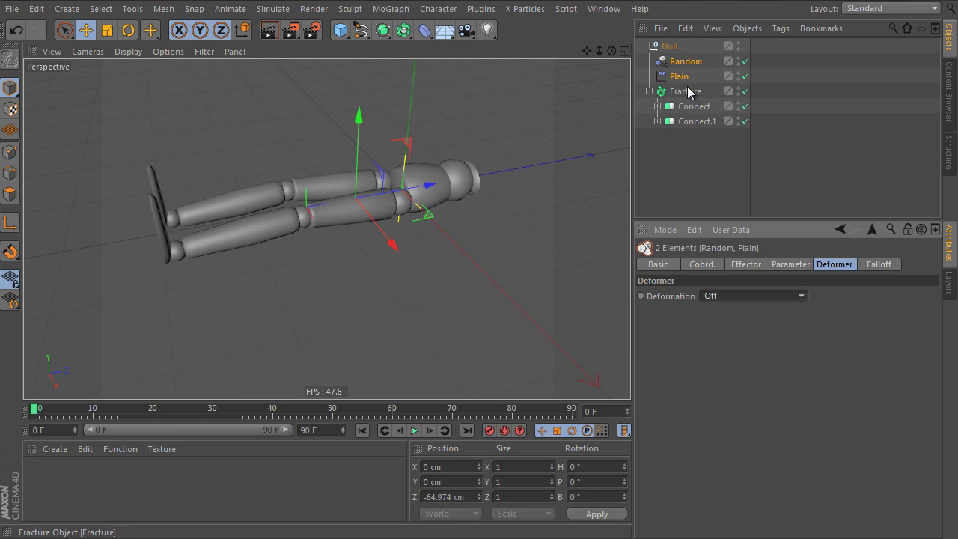
Step: Add the Random and Plain effectors to the Fracture object's effectors list
click(687, 92)
click(794, 263)
click(845, 266)
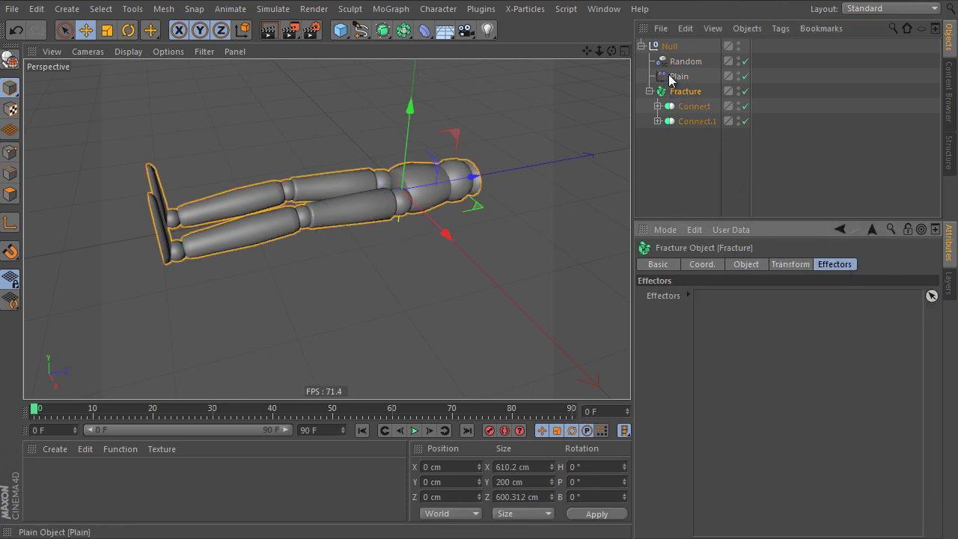
drag(685, 61, 751, 303)
drag(674, 77, 666, 76)
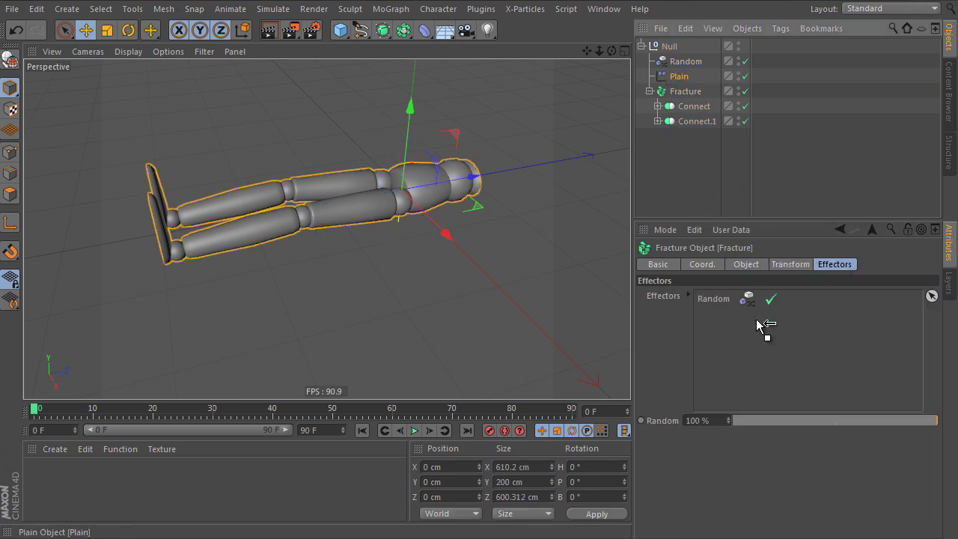
drag(757, 324, 751, 318)
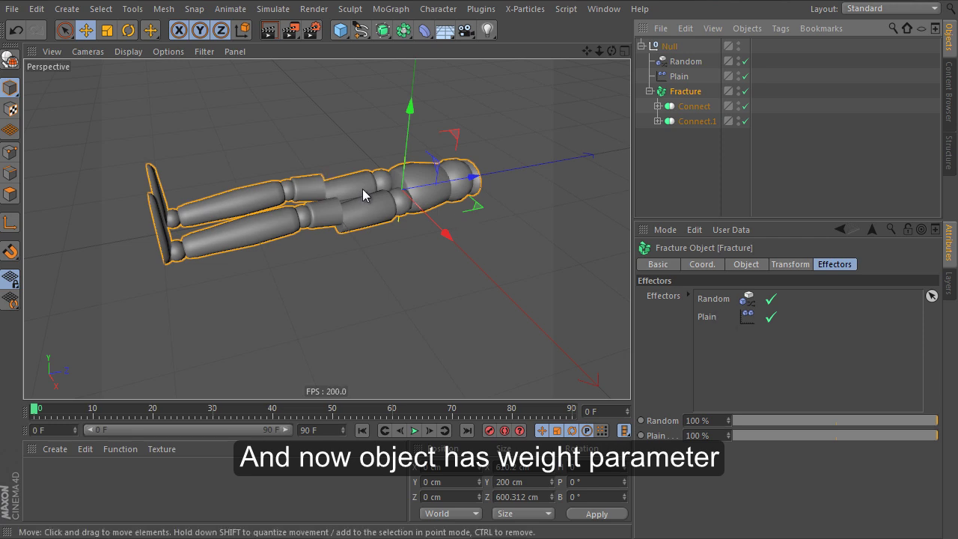
click(712, 217)
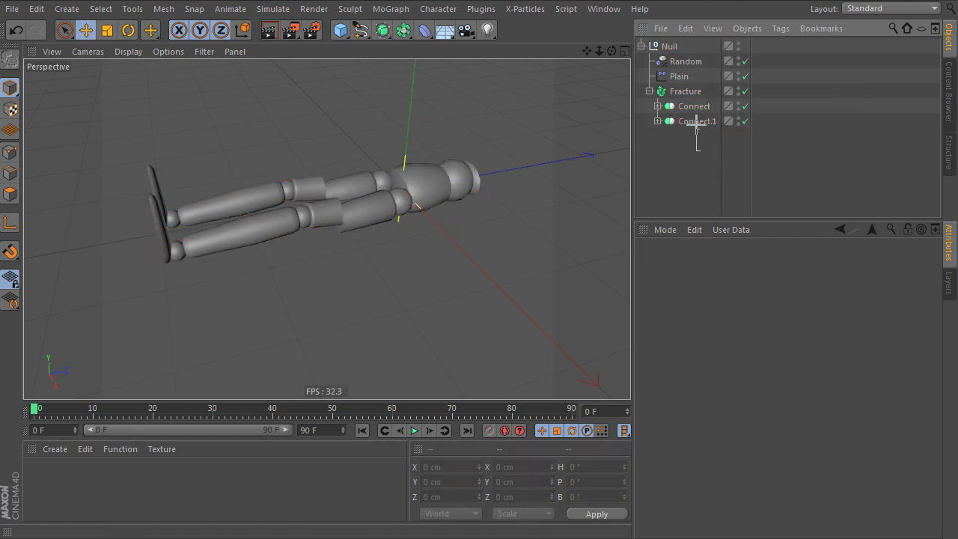
Step: Delete every object and add a new cube with Z size 300 cm
drag(664, 43, 677, 56)
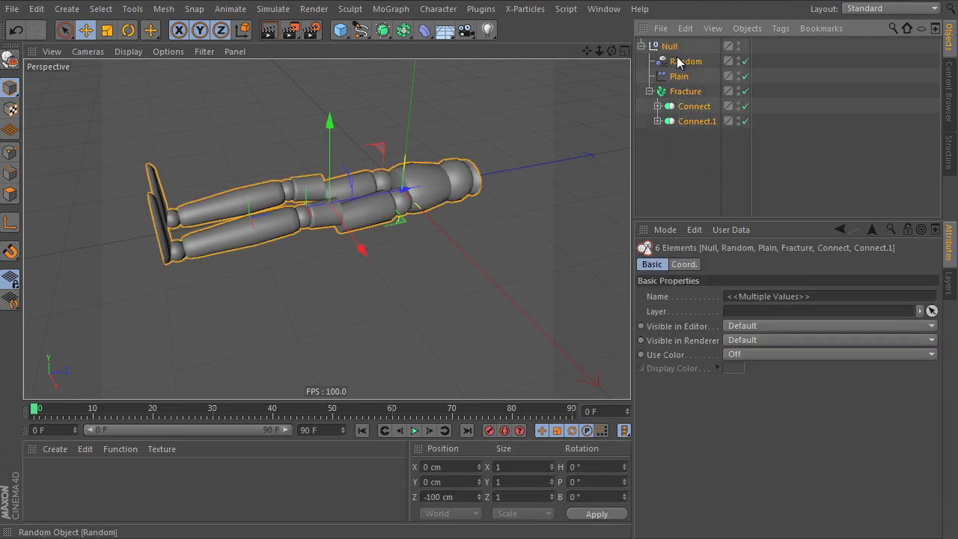
key(Delete)
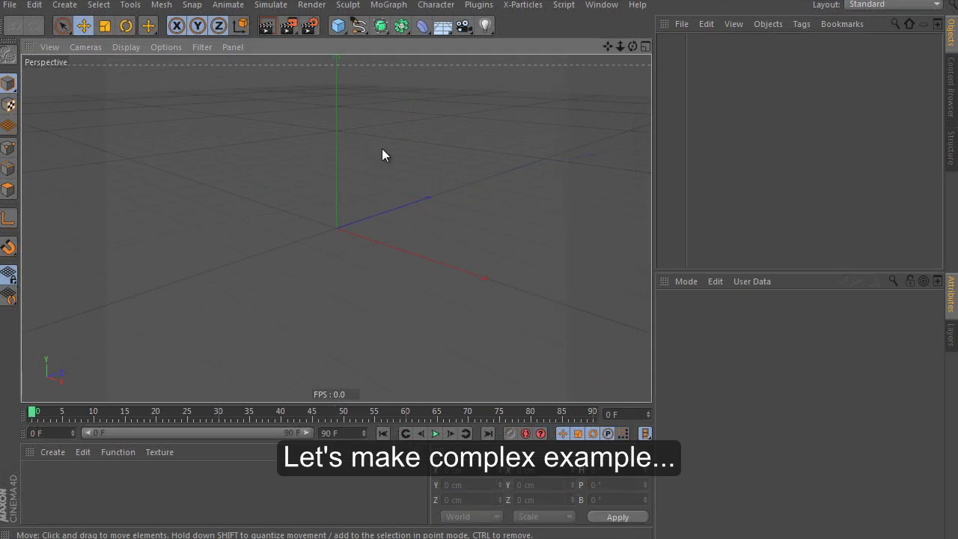
click(339, 26)
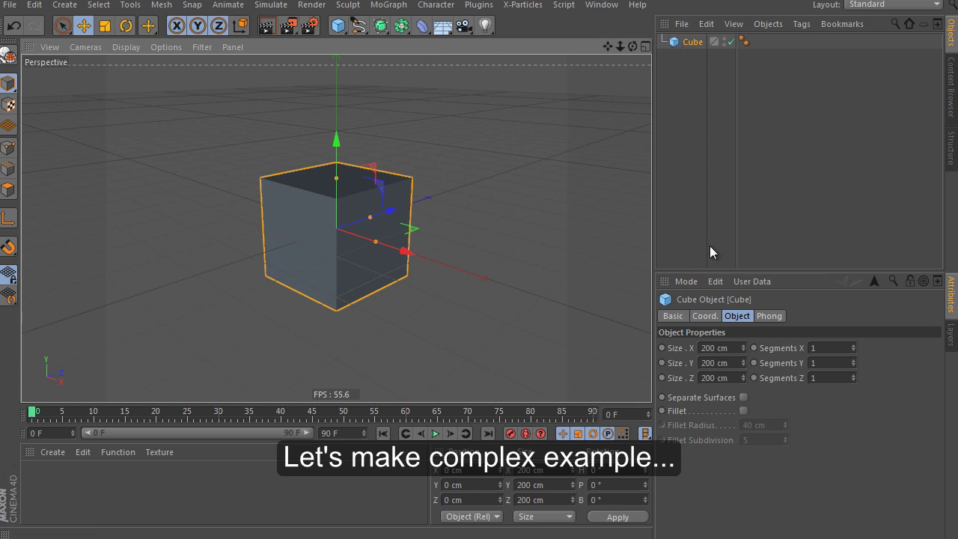
click(718, 378)
text(300)
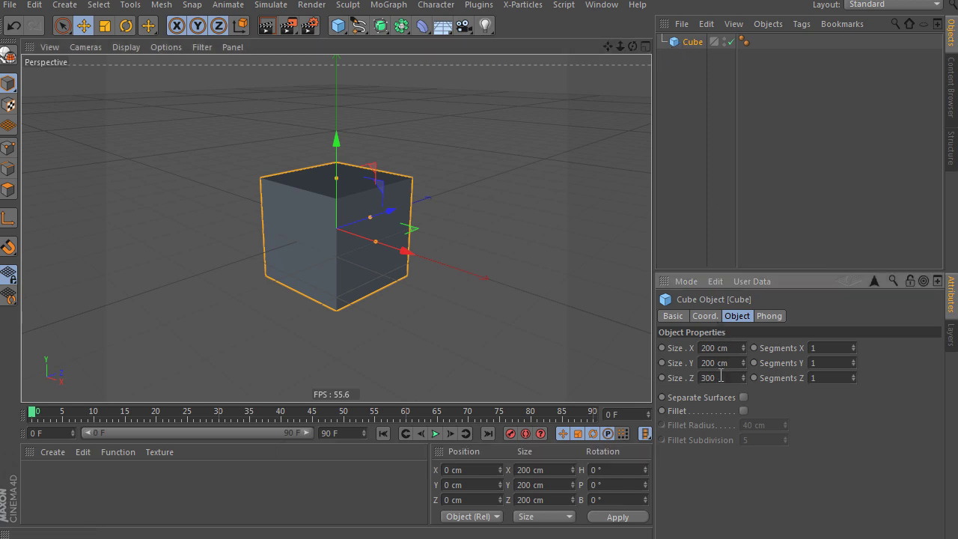
key(Return)
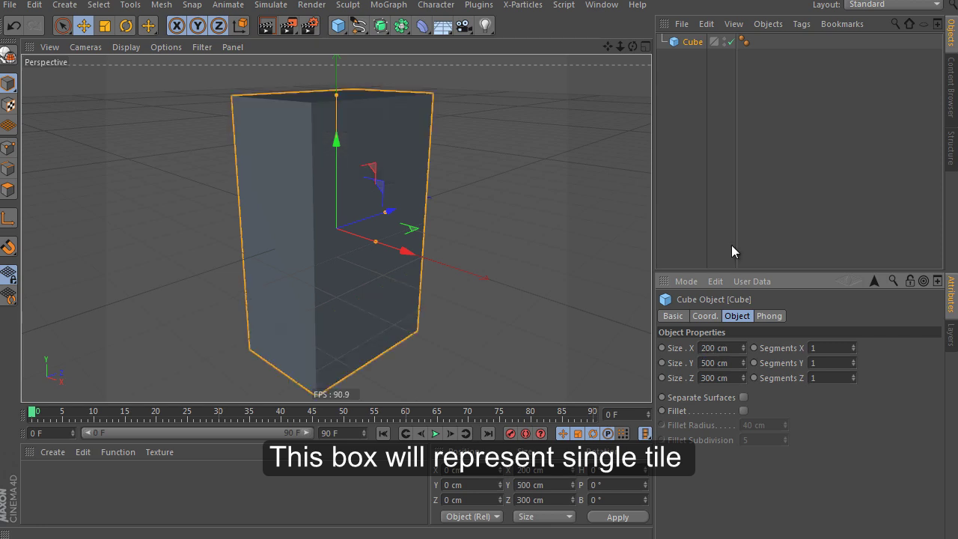
Step: Rename the cube to 'Tile bbox'
double_click(694, 42)
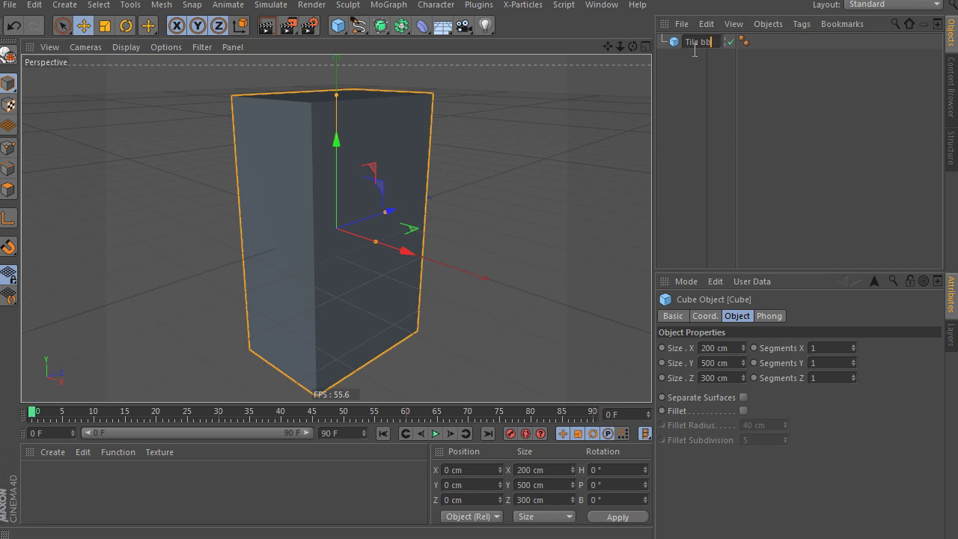
text(ox)
key(Return)
alt+drag(309, 194, 346, 72)
Step: Add a Cloner holding Tile bbox and switch it to Grid Array mode
click(388, 4)
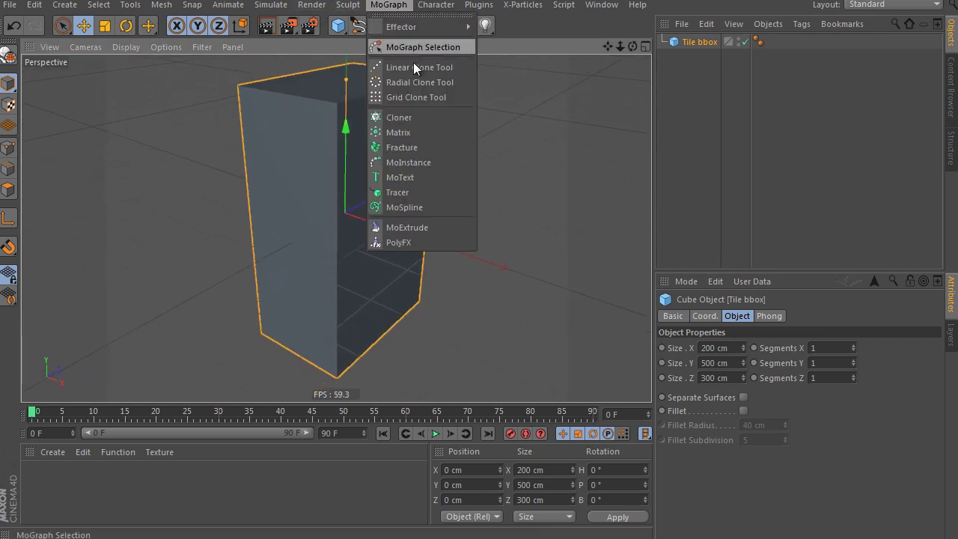
click(419, 120)
drag(682, 57, 693, 43)
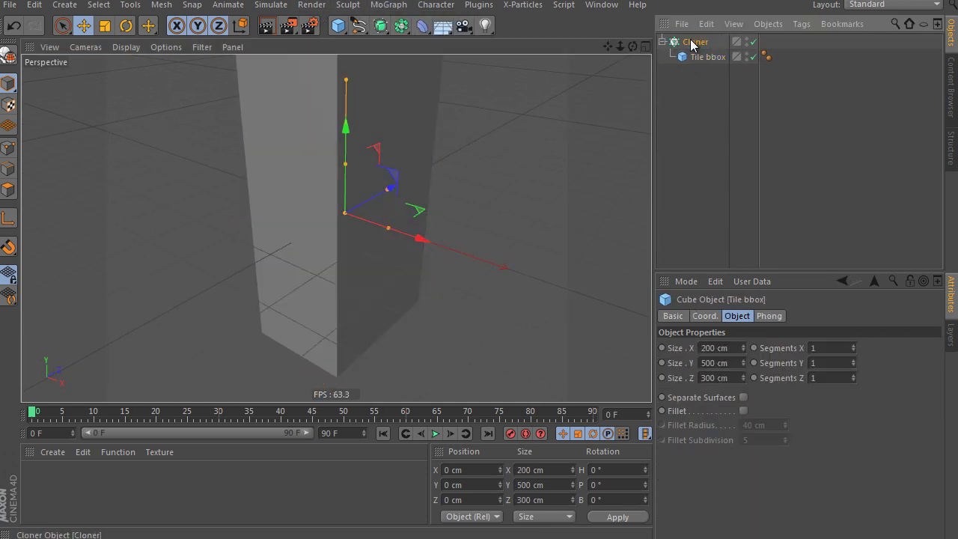
drag(760, 270, 760, 176)
click(749, 255)
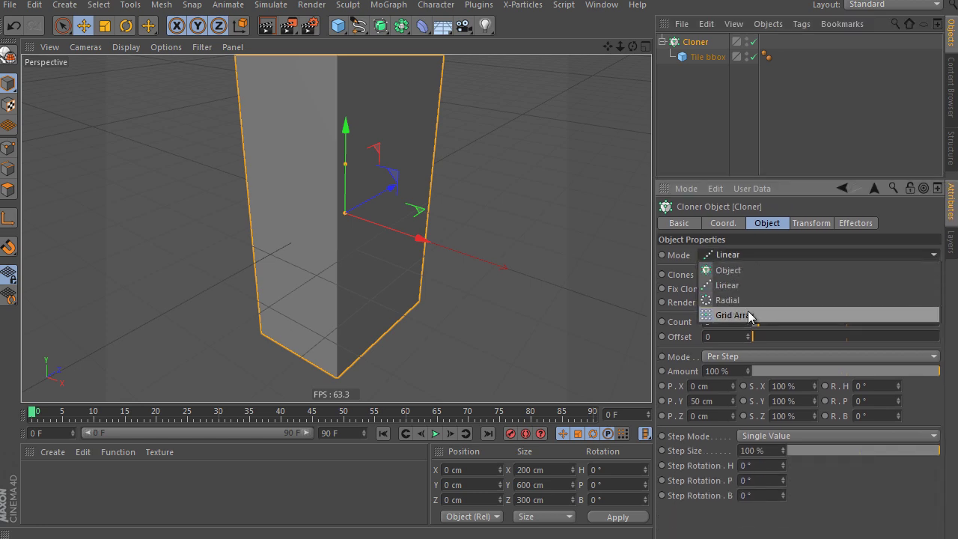
click(748, 315)
Step: Set the grid clone count to 5 × 1 × 5 and show clones with edge lines
click(796, 324)
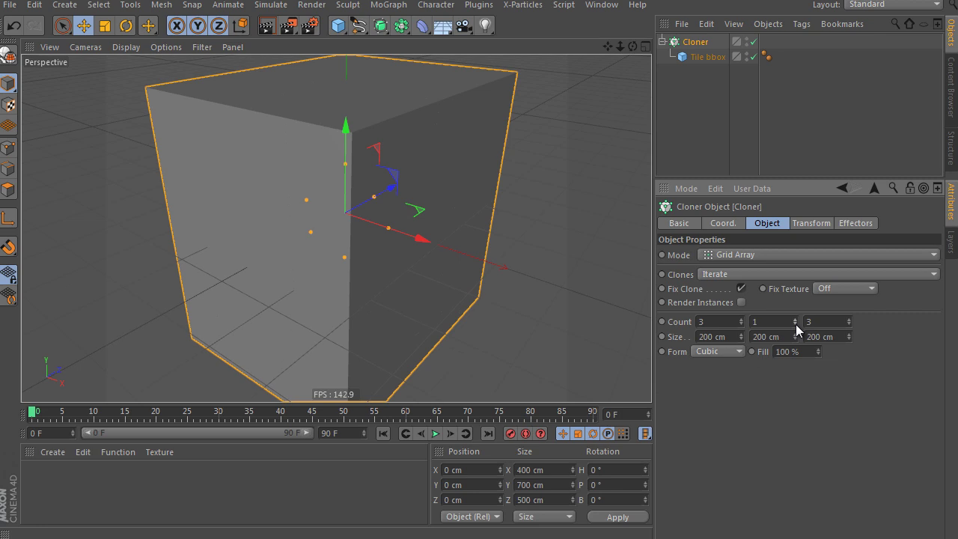
click(730, 322)
text(5)
click(165, 47)
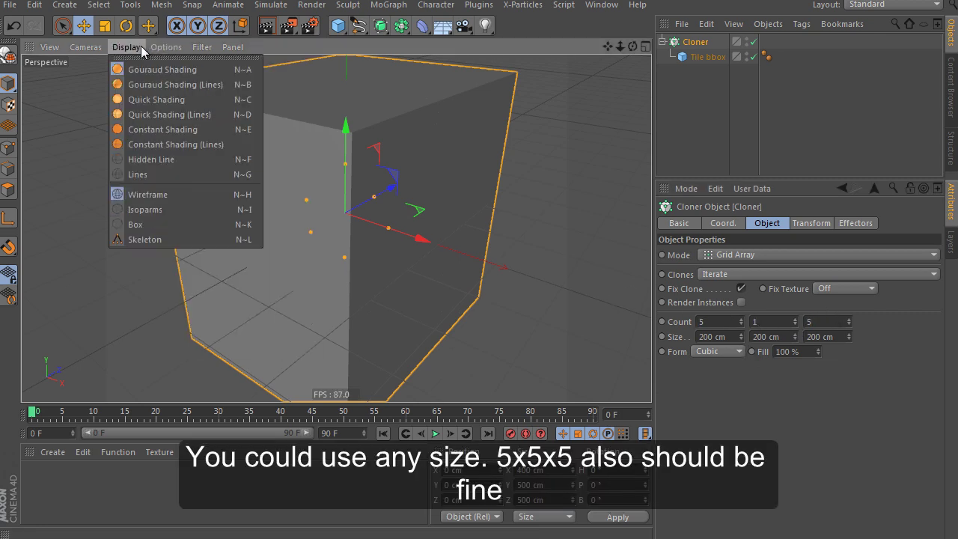
click(145, 85)
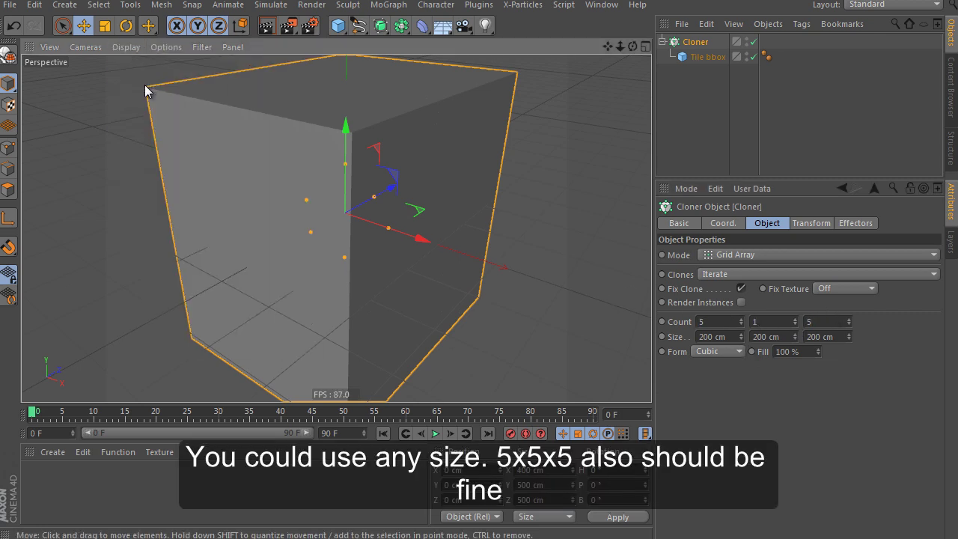
Step: Size the grid to 800 cm along X (4*200) and 1200 cm along Z (4*300)
click(731, 336)
text(4*2)
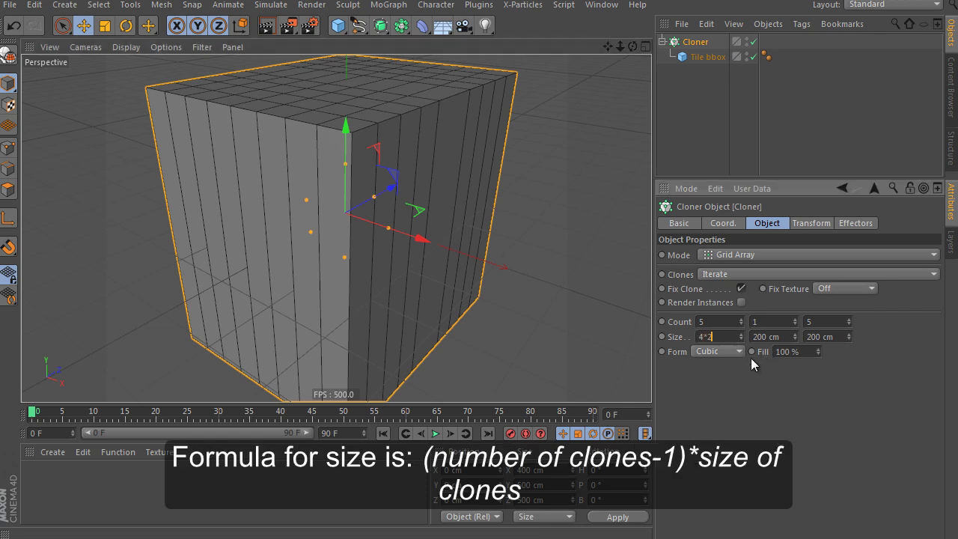
key(Return)
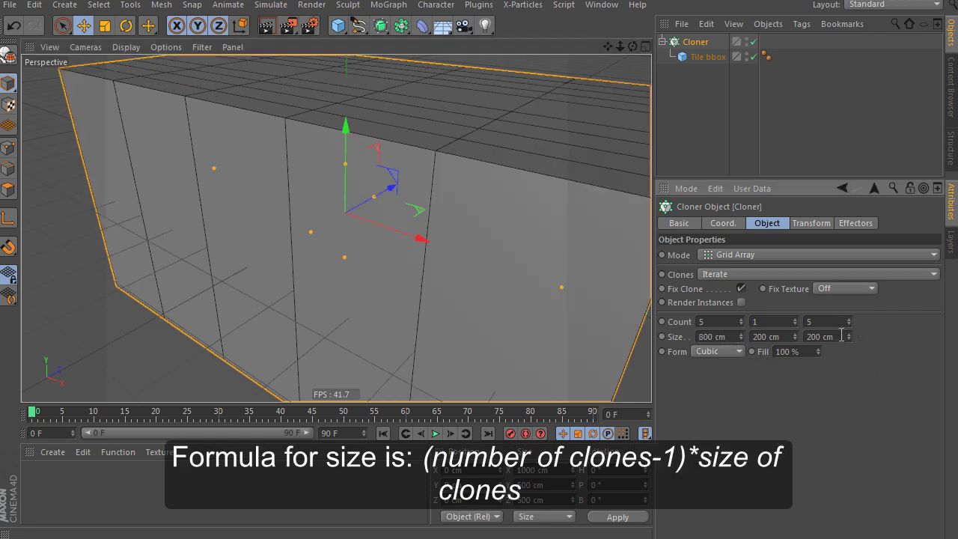
text(4*300)
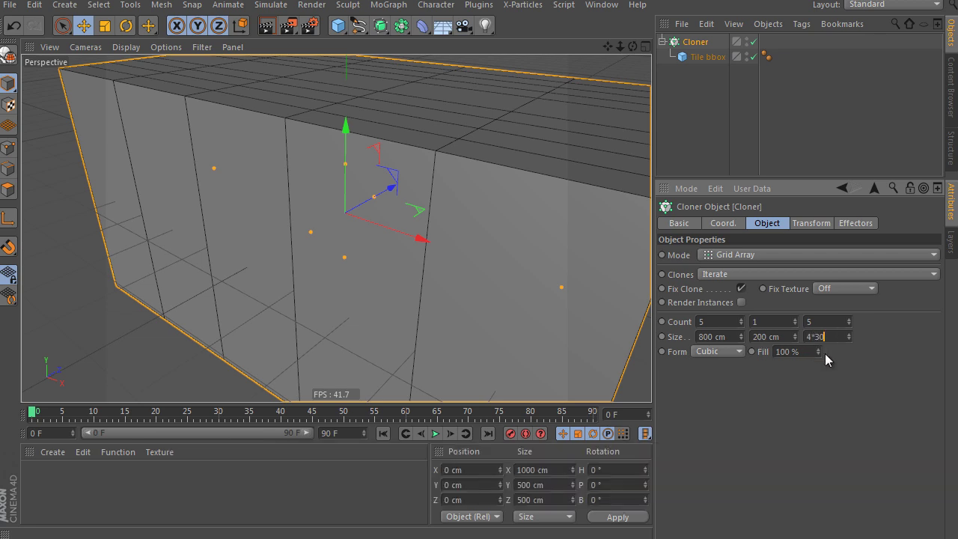
key(Return)
scroll(309, 257, down, 5)
scroll(309, 258, down, 2)
scroll(434, 251, down, 3)
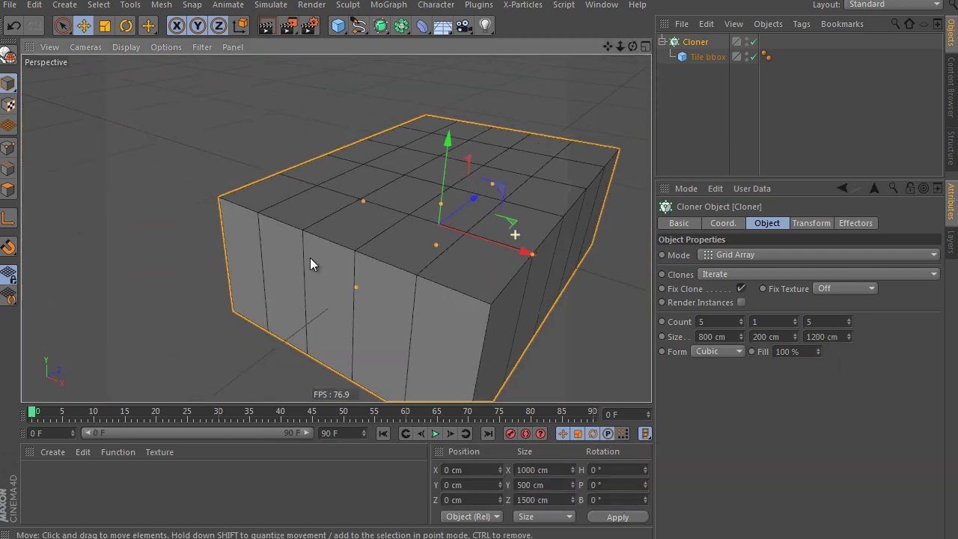
Step: Orbit to look down on the tile grid and deselect the Cloner
alt+drag(435, 255, 394, 238)
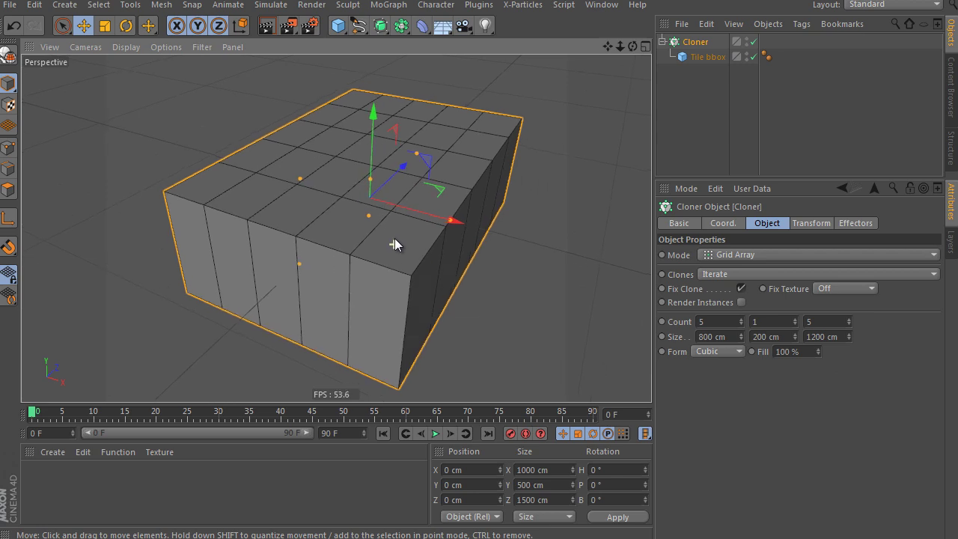
click(713, 76)
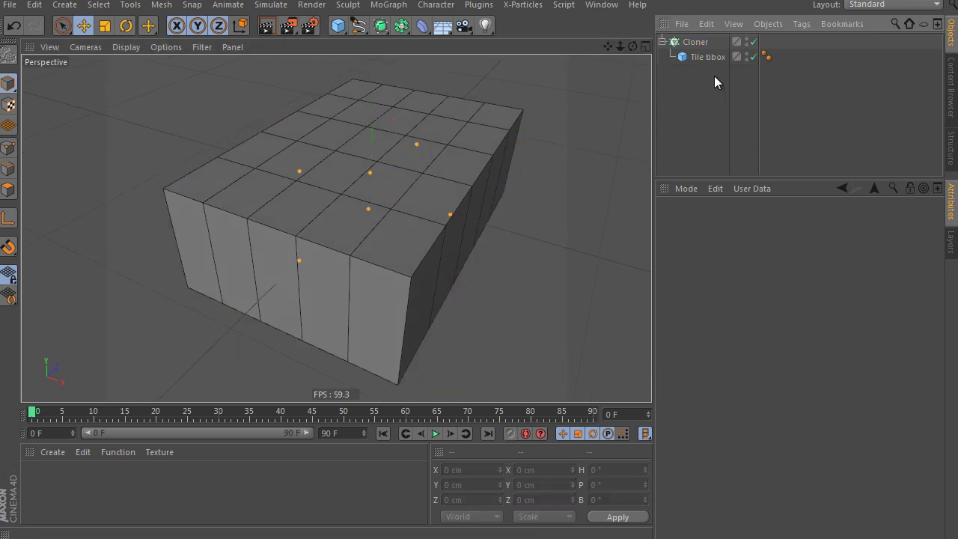
click(695, 42)
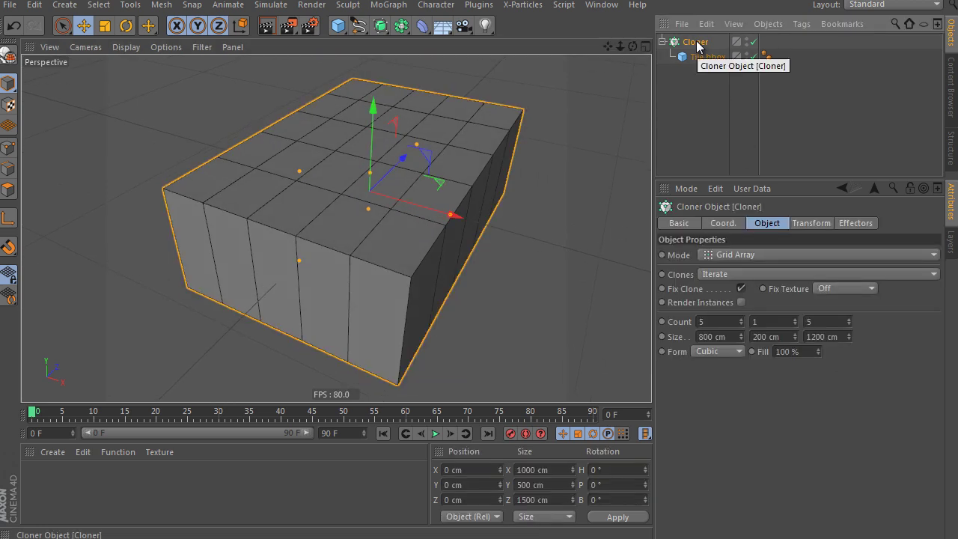
click(705, 110)
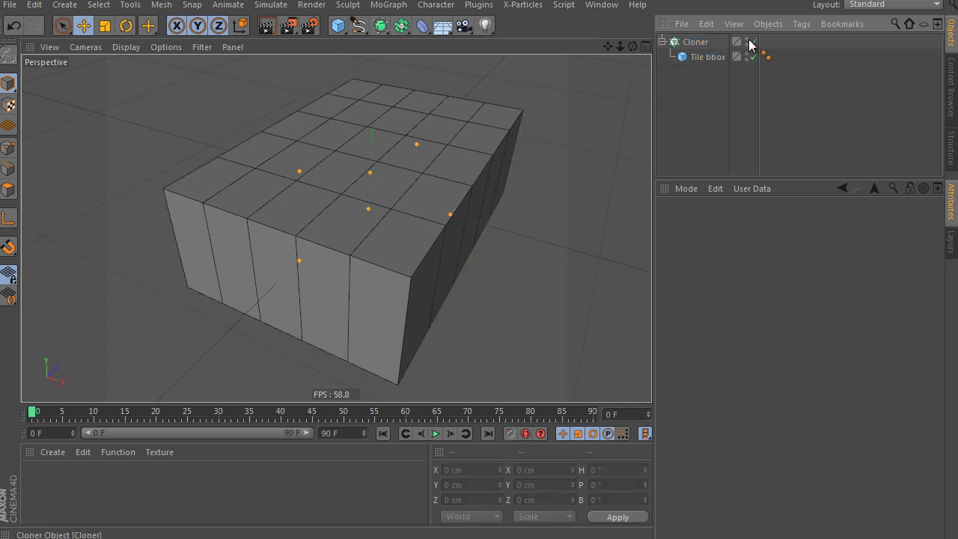
Step: Enlarge the Top view and pan it over the tile grid
click(747, 41)
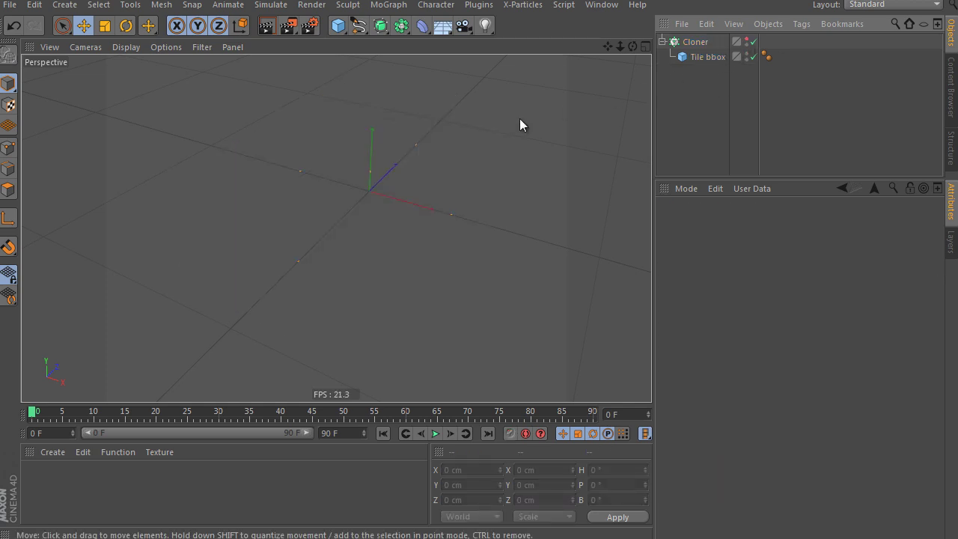
middle_click(443, 178)
middle_click(455, 171)
click(747, 41)
middle_drag(410, 200, 387, 208)
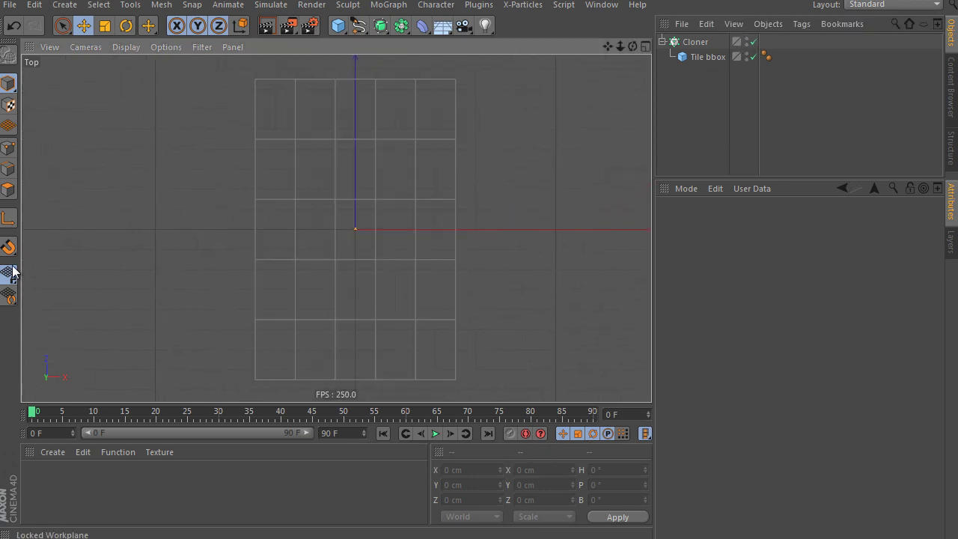
Step: Enable snapping to the workplane, grid points and grid lines via a floating snap palette
click(12, 271)
click(68, 184)
click(8, 247)
mouse_move(58, 168)
mouse_down()
mouse_move(58, 156)
mouse_move(100, 133)
mouse_up()
click(101, 336)
click(102, 353)
click(102, 368)
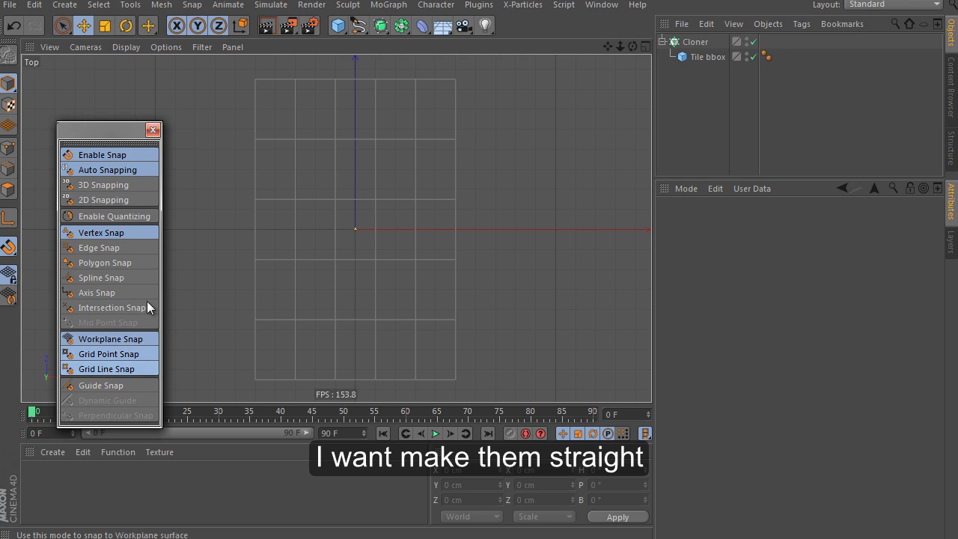
Step: Switch to Linear splines and draw the first two stepped rail paths on the grid
click(359, 26)
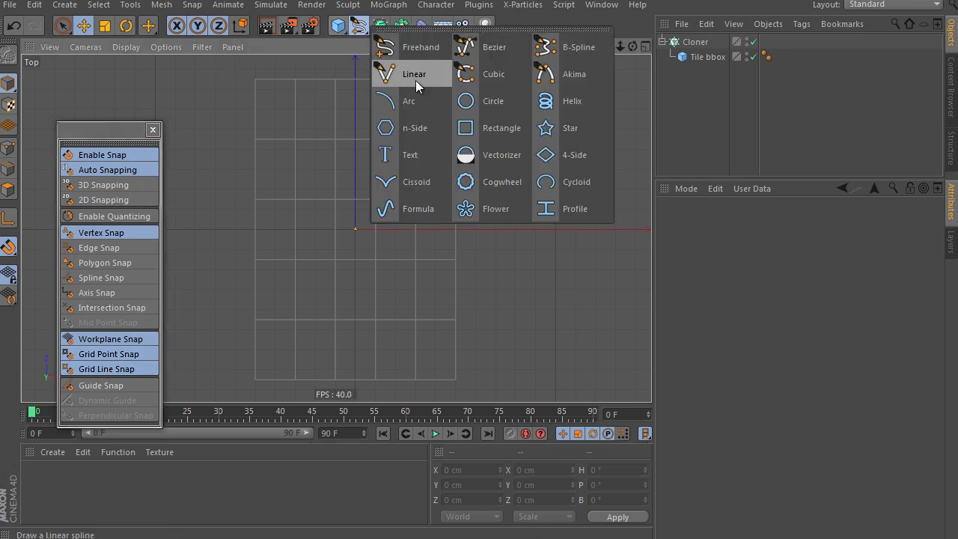
click(417, 85)
click(275, 389)
click(275, 289)
click(354, 289)
click(355, 229)
click(395, 401)
click(494, 289)
Step: Draw the third and fourth stepped paths, finishing Spline.3, then disable snapping and close its palette
click(503, 169)
click(395, 169)
click(395, 110)
click(316, 109)
click(316, 70)
click(274, 68)
click(275, 169)
click(314, 169)
click(314, 229)
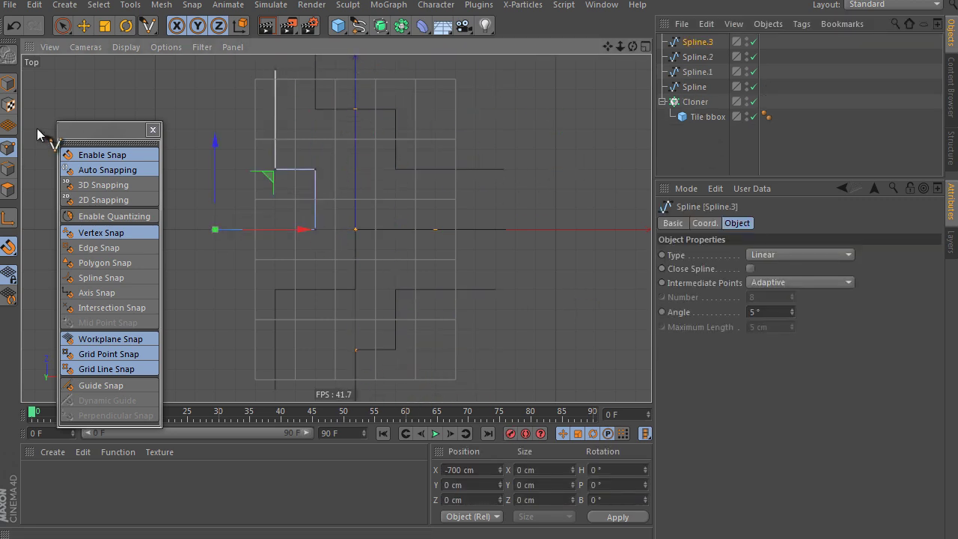
click(142, 154)
click(153, 129)
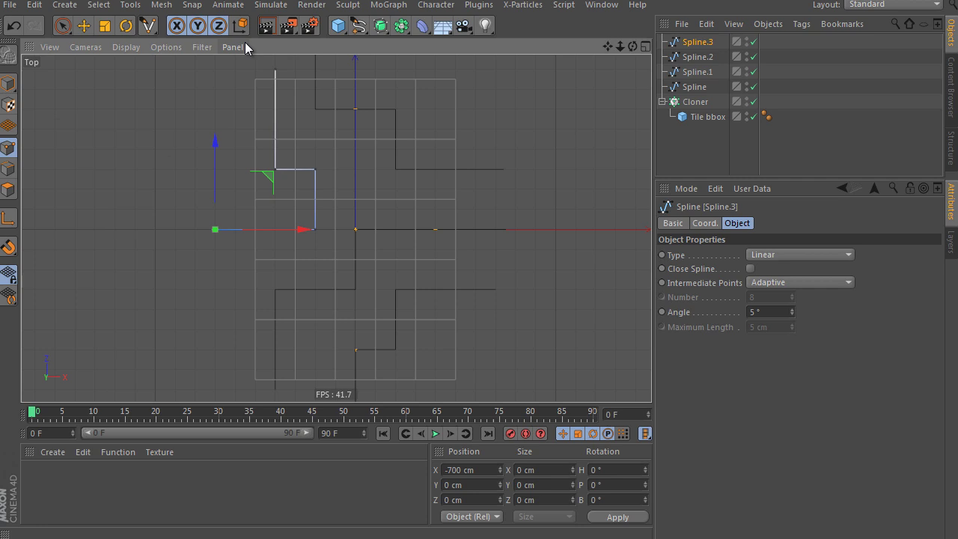
Step: Select all four rail splines and box-select every one of their points
drag(63, 26, 105, 70)
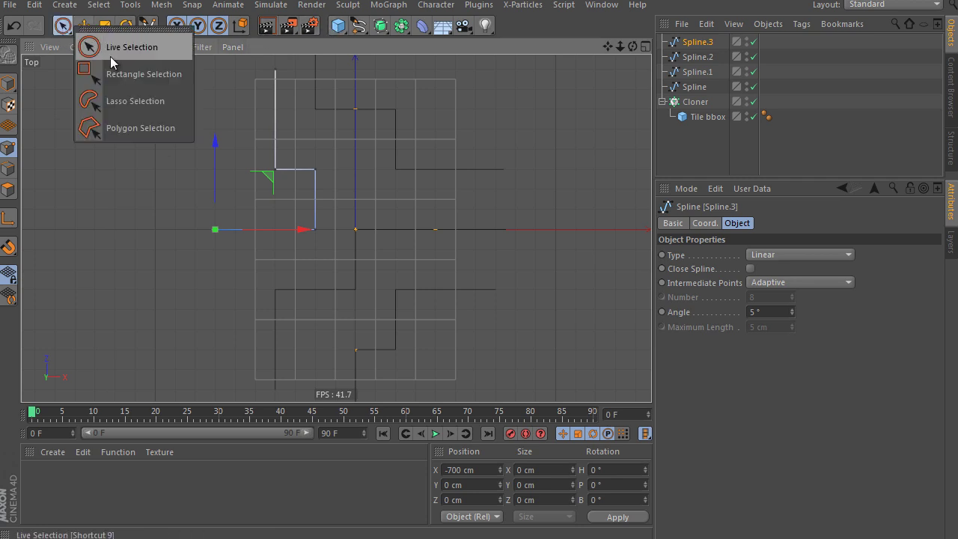
scroll(223, 137, down, 3)
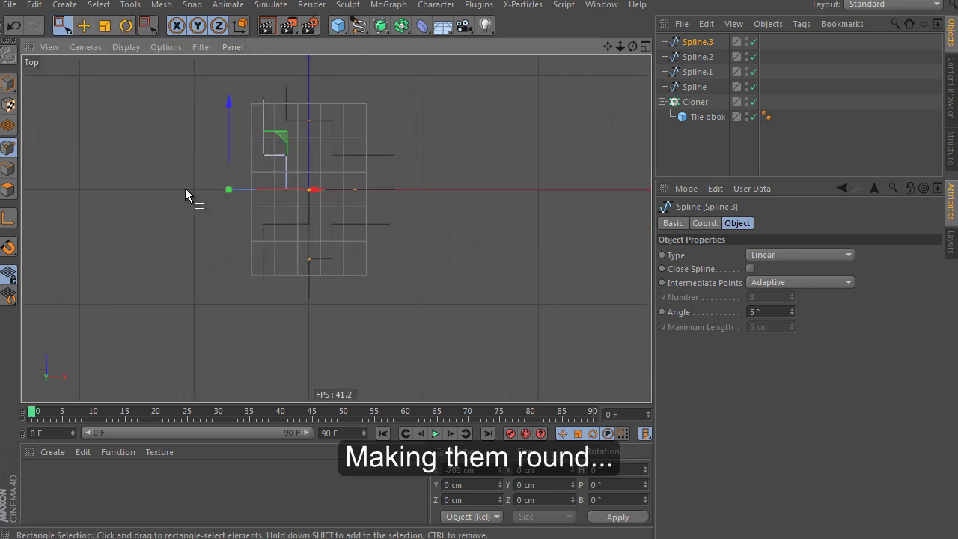
drag(224, 319, 427, 67)
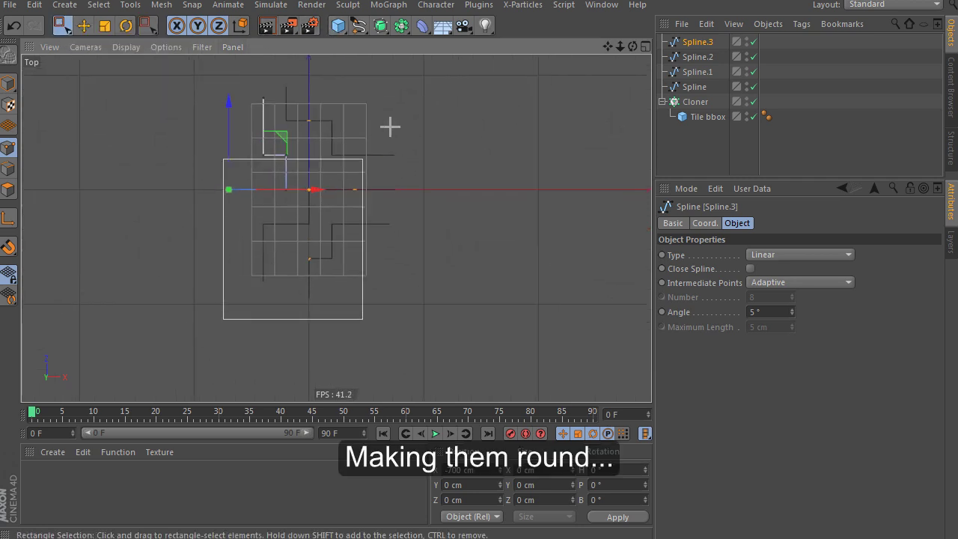
shift+click(717, 87)
drag(452, 315, 131, 43)
scroll(338, 166, up, 2)
scroll(338, 170, up, 1)
Step: Chamfer the selected corners into smooth rounded bends, then deselect the splines
right_click(327, 179)
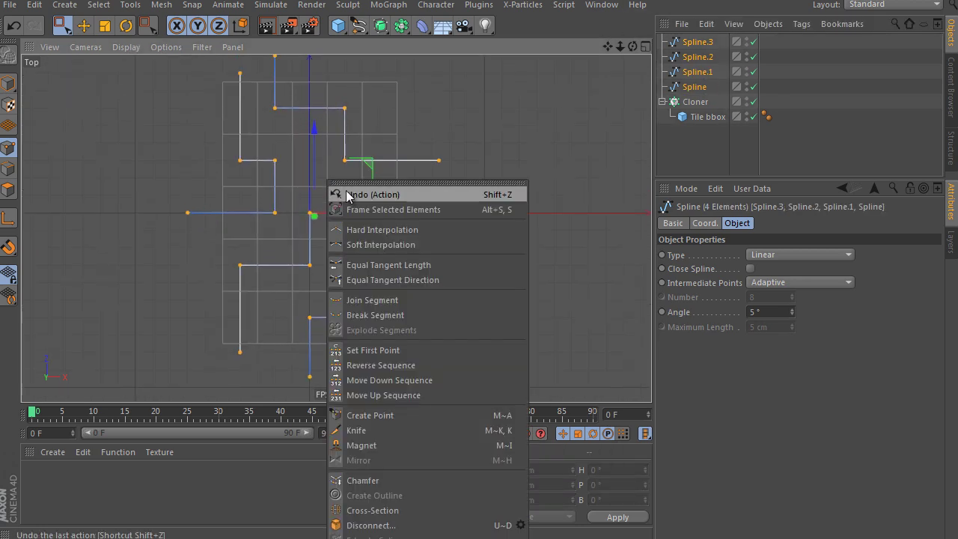
click(352, 182)
drag(359, 160, 350, 46)
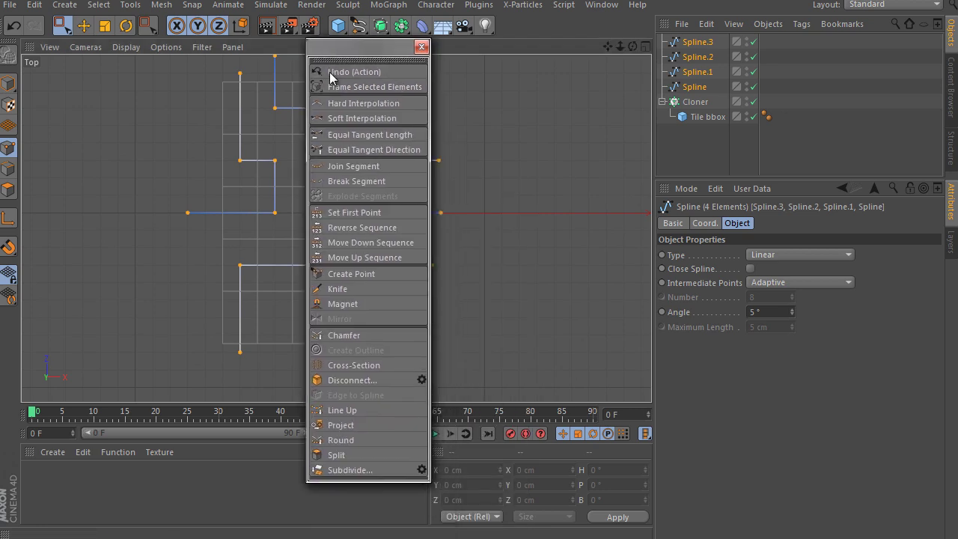
click(338, 335)
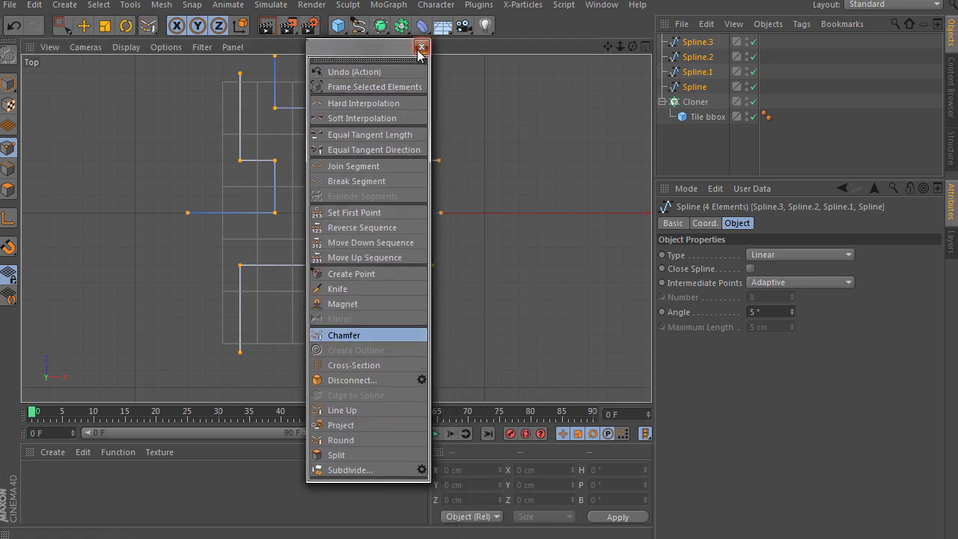
click(421, 46)
drag(572, 295, 569, 298)
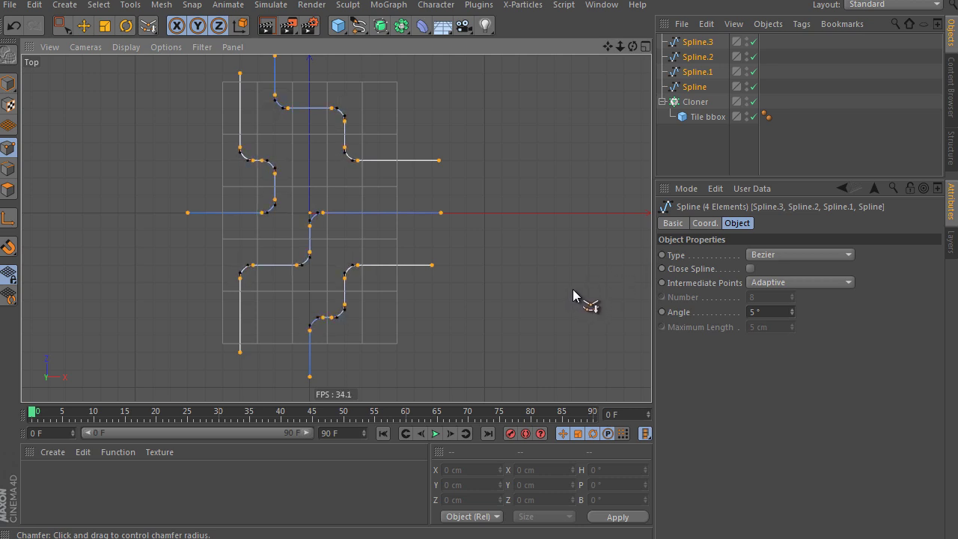
click(694, 160)
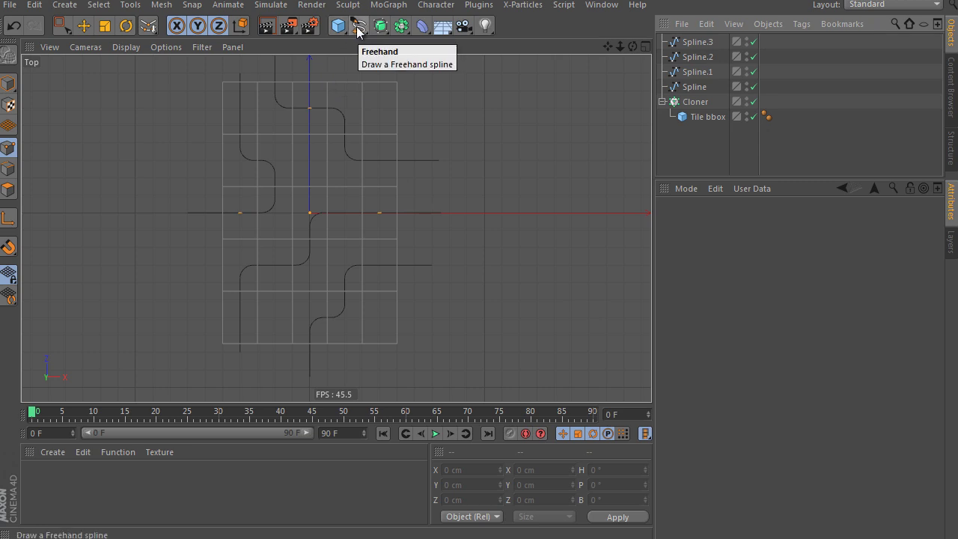
Step: Enlarge the Perspective view, hide the tile Cloner and orbit to look along the rails
middle_click(338, 124)
middle_click(252, 143)
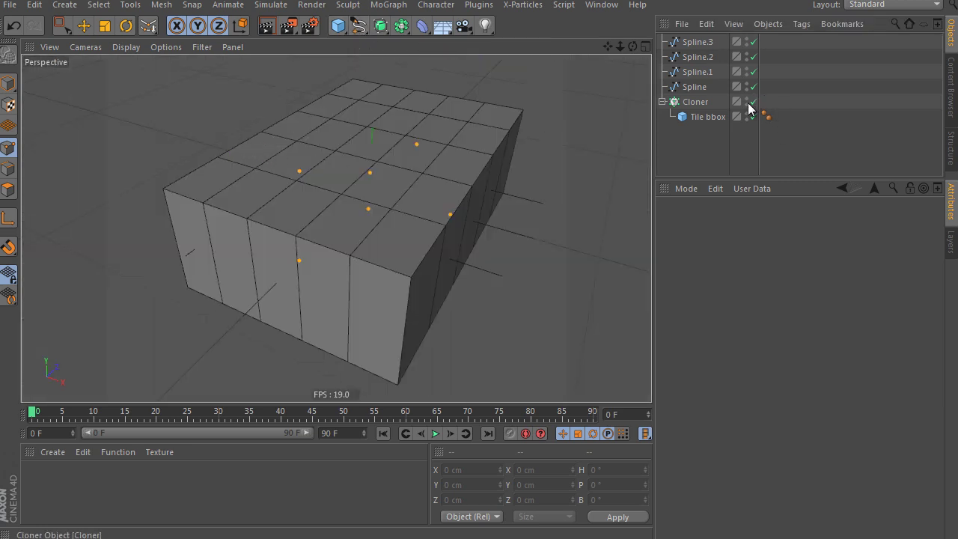
click(746, 101)
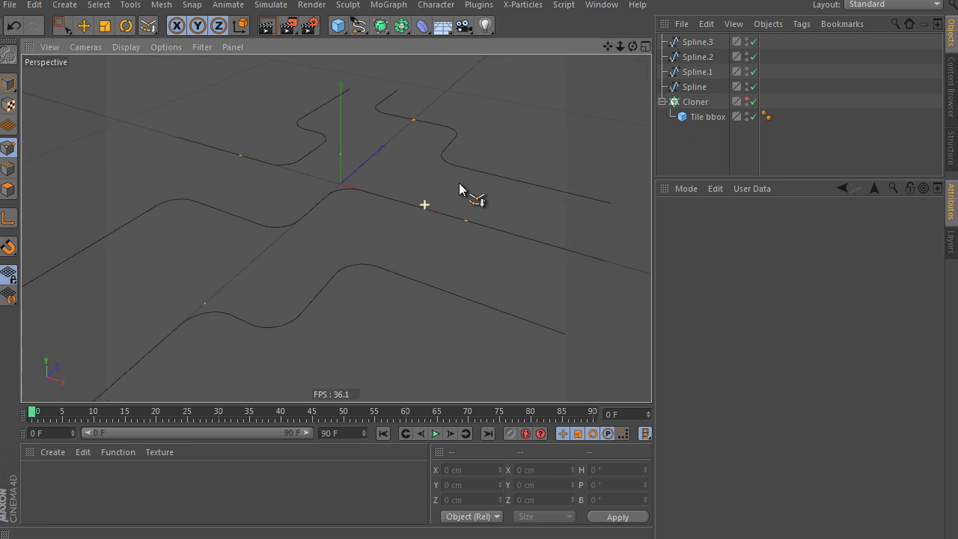
alt+drag(459, 182, 366, 192)
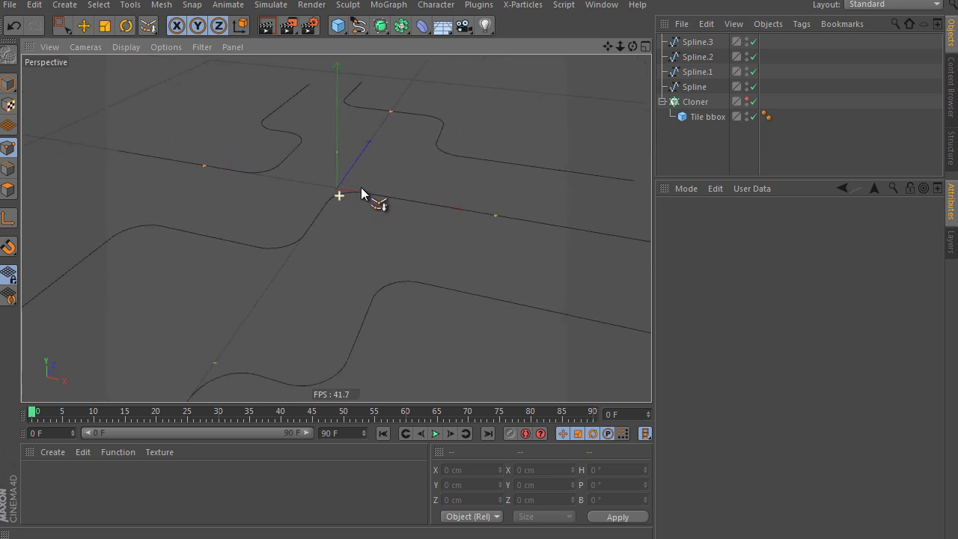
Step: Add a Profile spline set to T Shape
click(359, 27)
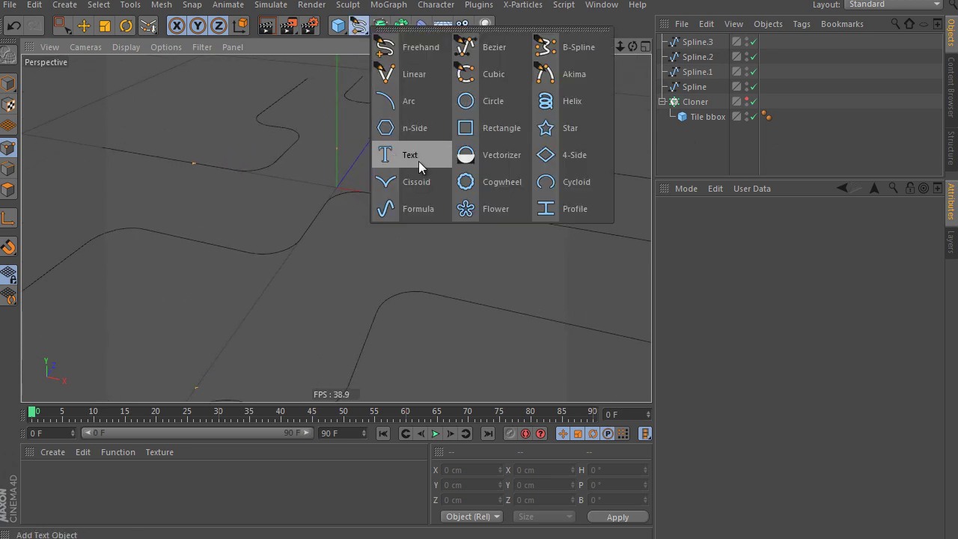
click(565, 213)
click(764, 255)
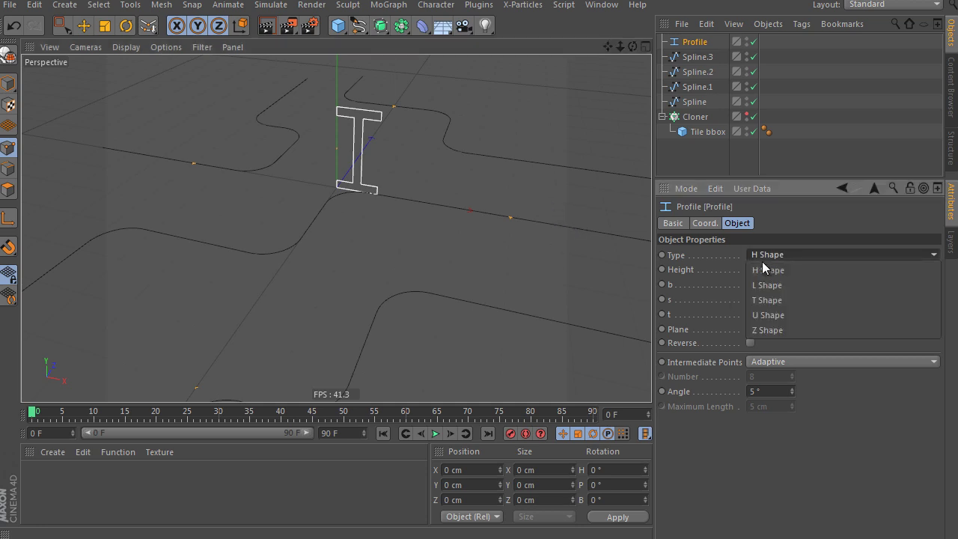
click(768, 301)
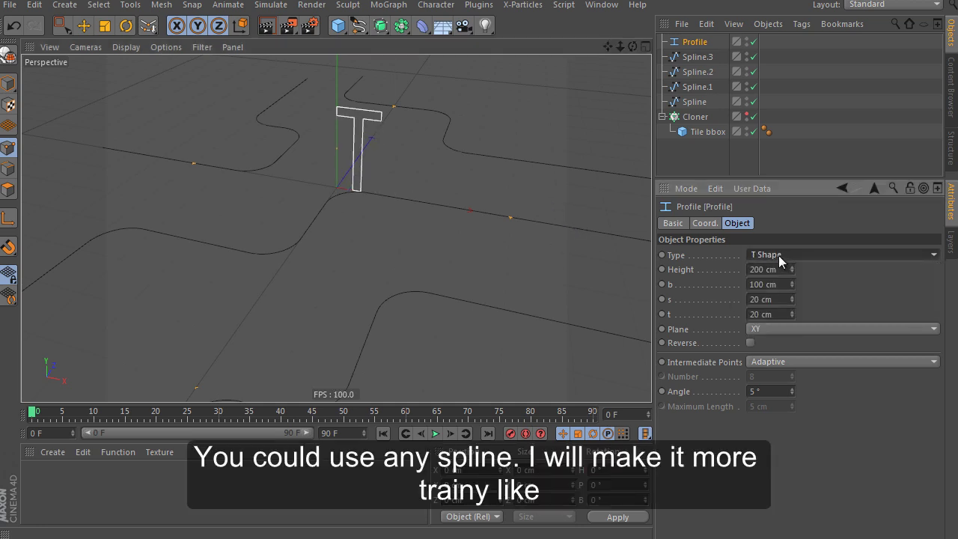
Step: Place the Profile under a Symmetry object, then offset, rotate, flip and shrink it
click(402, 26)
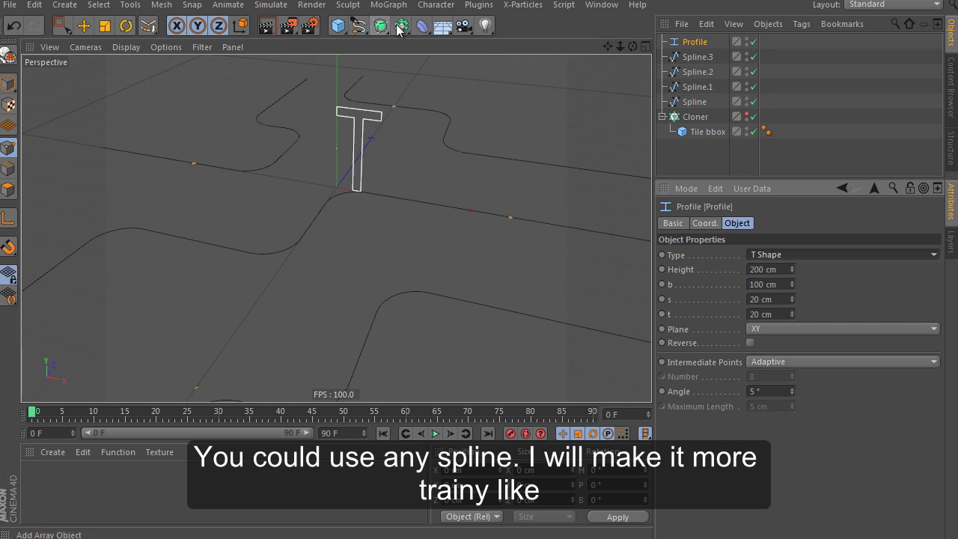
click(571, 101)
drag(690, 56, 701, 42)
key(e)
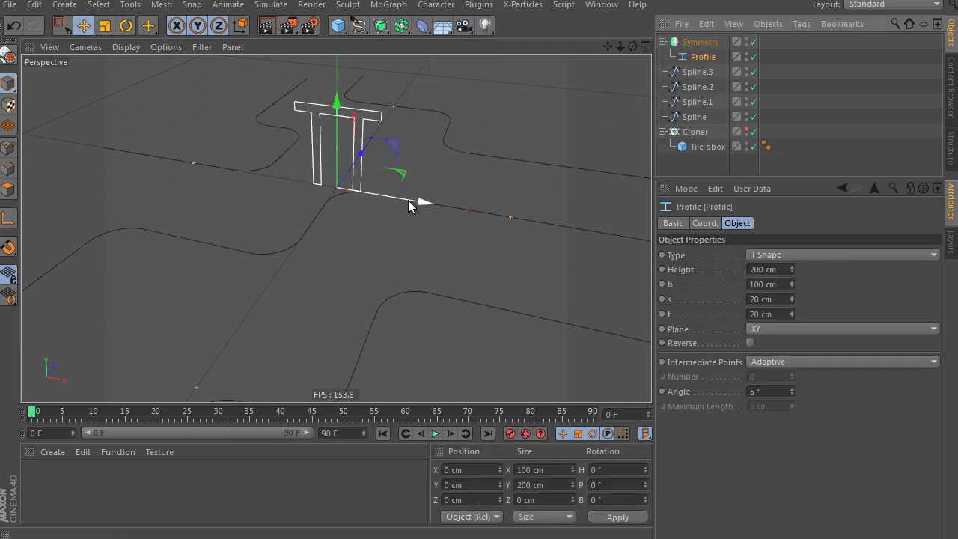
drag(417, 203, 457, 206)
key(r)
mouse_move(352, 187)
mouse_down()
mouse_move(365, 149)
mouse_move(588, 154)
mouse_move(432, 331)
mouse_move(479, 284)
mouse_up()
click(700, 42)
drag(817, 285, 815, 281)
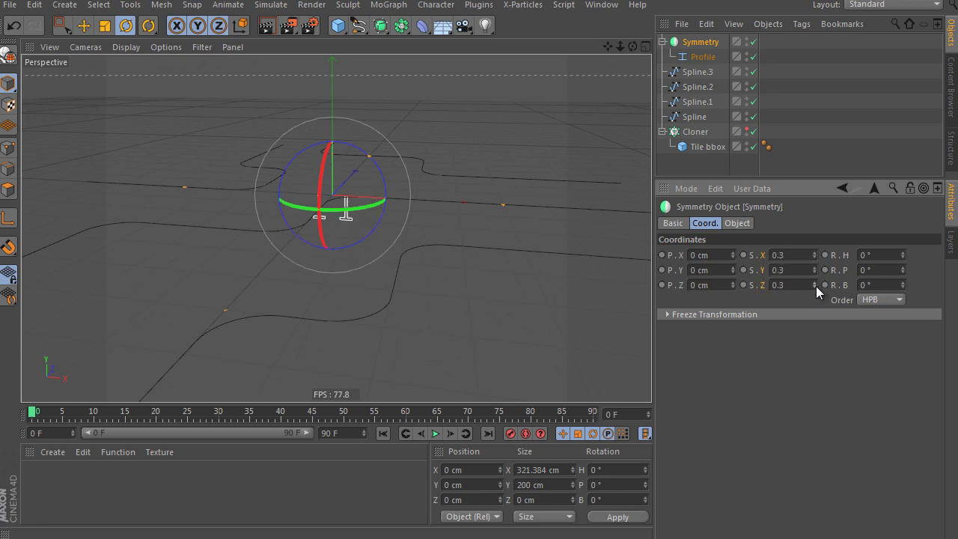
Step: Set the T Profile's s value to 45 cm
click(703, 56)
click(737, 223)
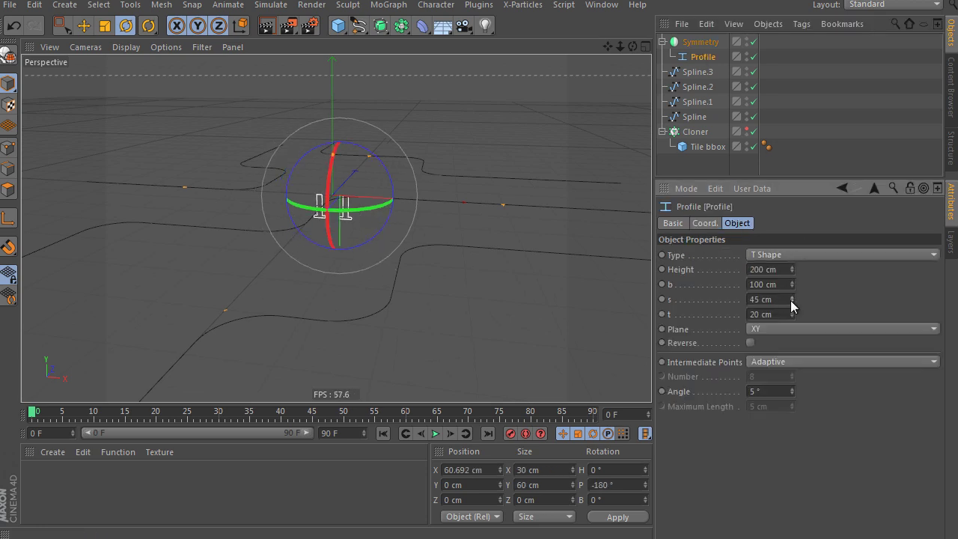
click(701, 42)
click(396, 27)
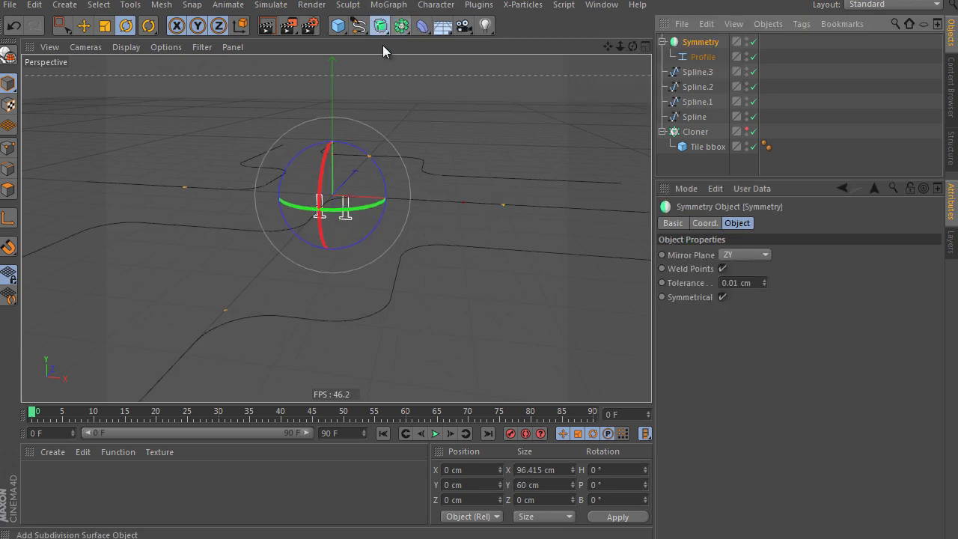
click(381, 27)
Step: Add a Sweep using Symmetry as the profile and Spline.3 as the path
click(436, 102)
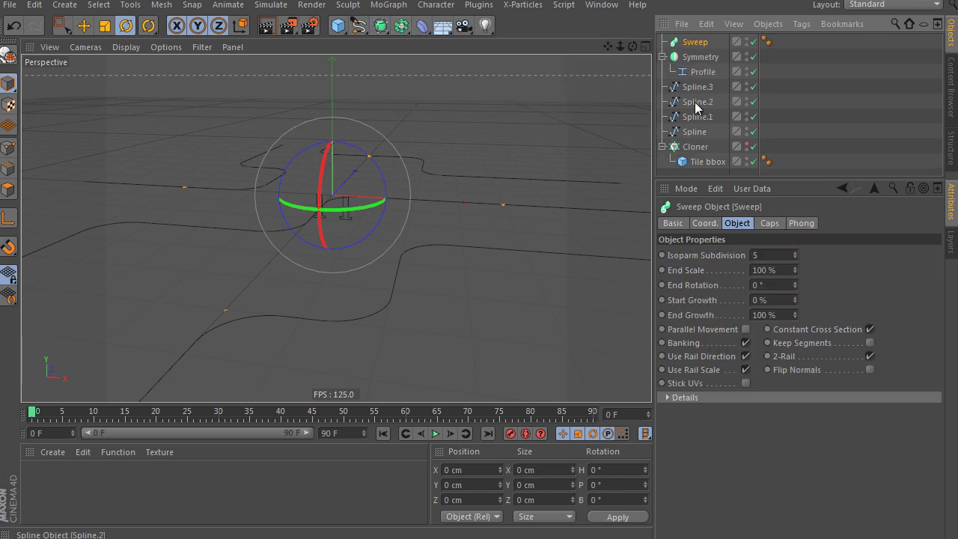
drag(697, 45, 700, 59)
mouse_move(220, 187)
alt+mouse_down()
mouse_move(344, 182)
mouse_move(249, 126)
mouse_move(370, 131)
mouse_move(357, 180)
mouse_move(394, 215)
mouse_move(434, 202)
alt+mouse_up()
Step: Select Spline, Spline.1 and Spline.2, orbit the swept rails, and add a Connect object
click(695, 116)
shift+click(693, 86)
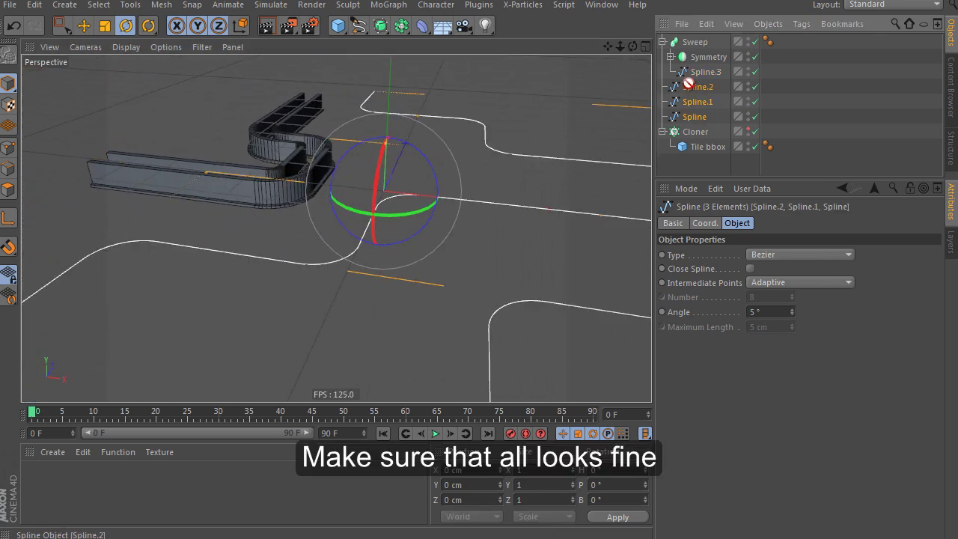
mouse_move(645, 112)
alt+mouse_down()
mouse_move(609, 135)
mouse_move(323, 178)
mouse_move(497, 183)
mouse_move(449, 187)
mouse_move(387, 67)
alt+mouse_up()
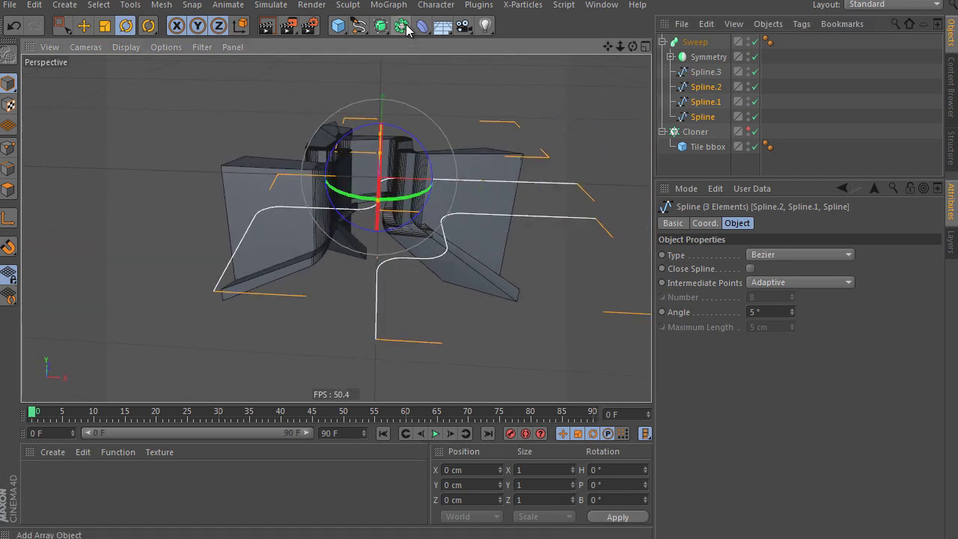
drag(408, 29, 557, 75)
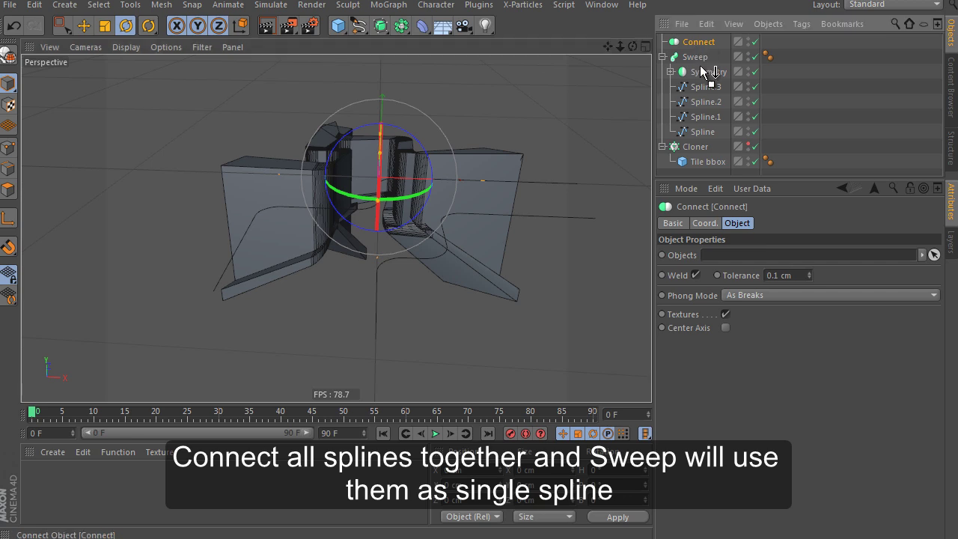
Step: Move all four splines into the Connect object and rename it Trail
mouse_move(723, 134)
mouse_down()
mouse_move(696, 81)
mouse_move(706, 72)
mouse_up()
click(671, 72)
double_click(710, 72)
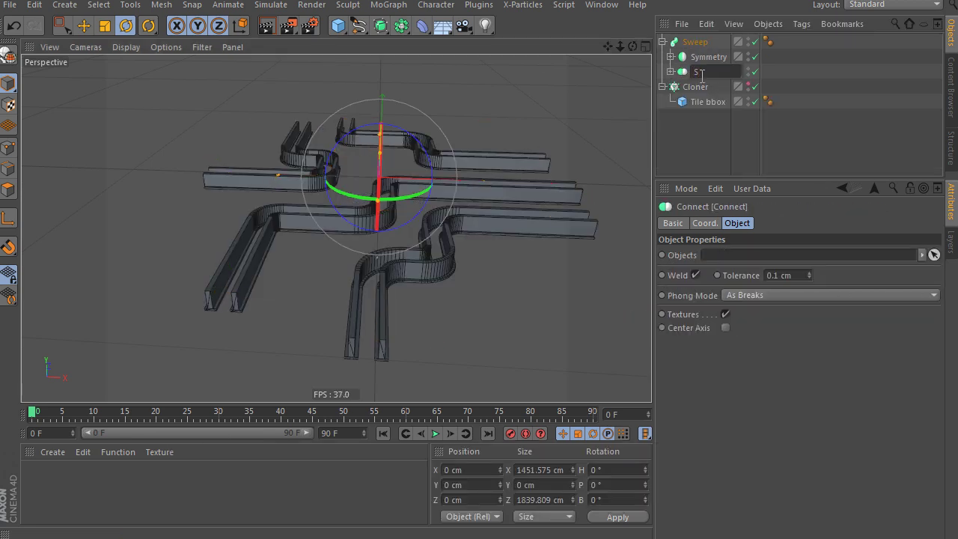
text(plines)
key(Return)
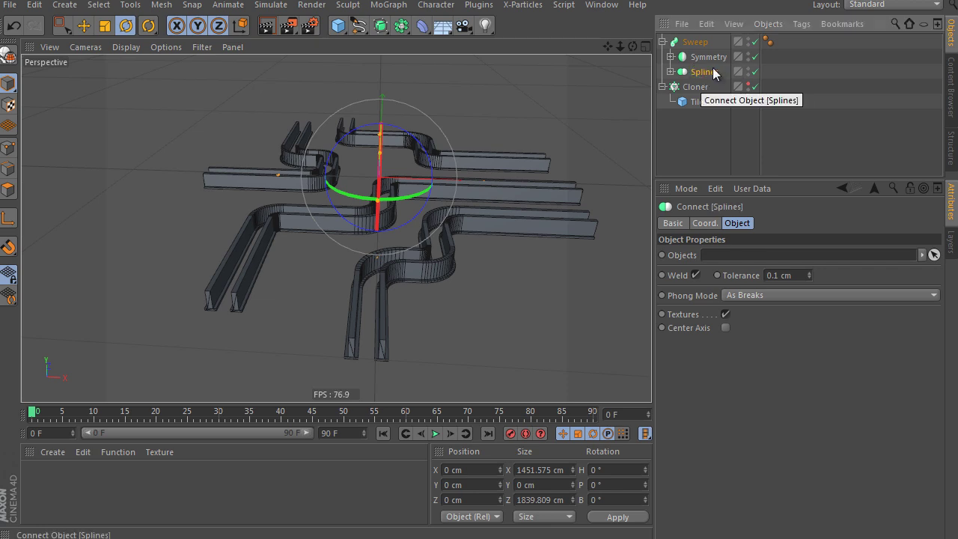
double_click(705, 72)
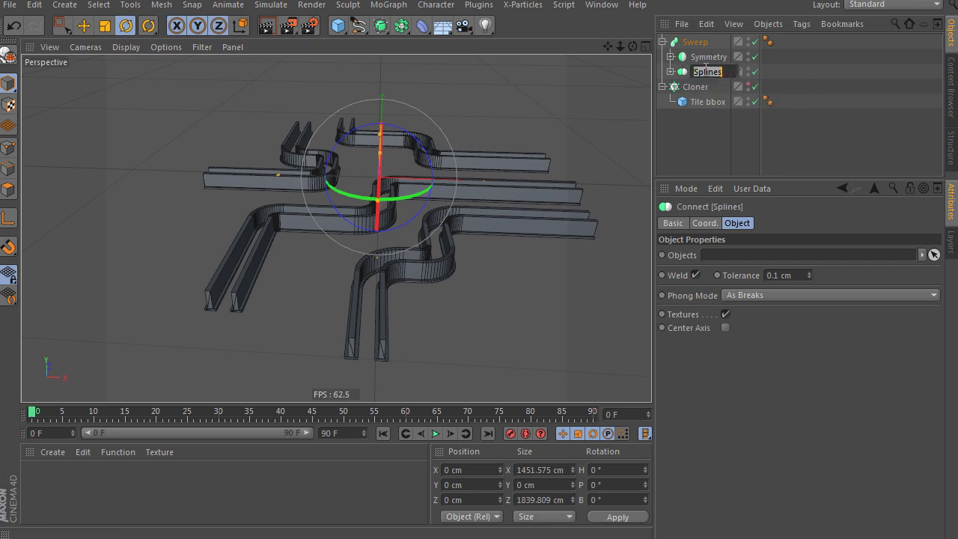
text(Trail)
key(Return)
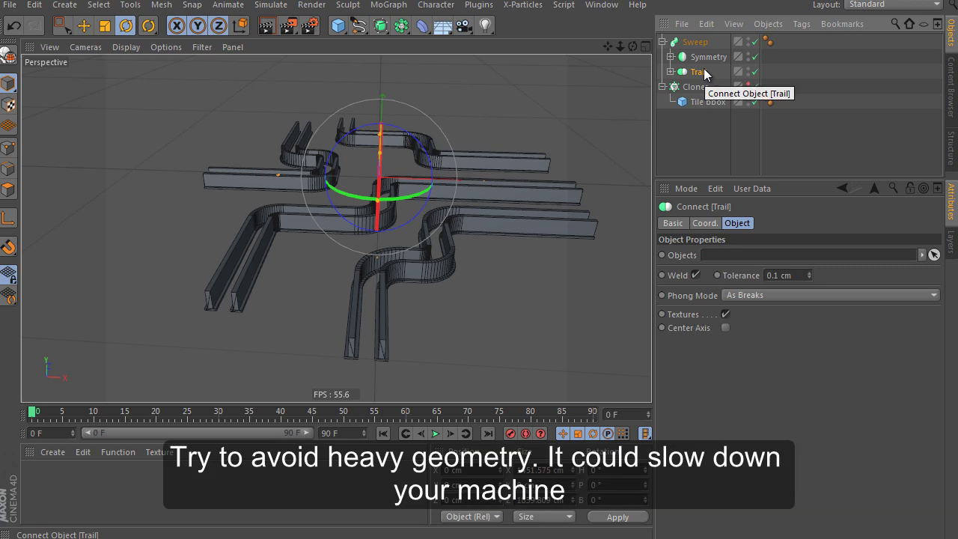
Step: Select the Symmetry object, then orbit and zoom out to view the full rail layout
click(675, 58)
click(670, 43)
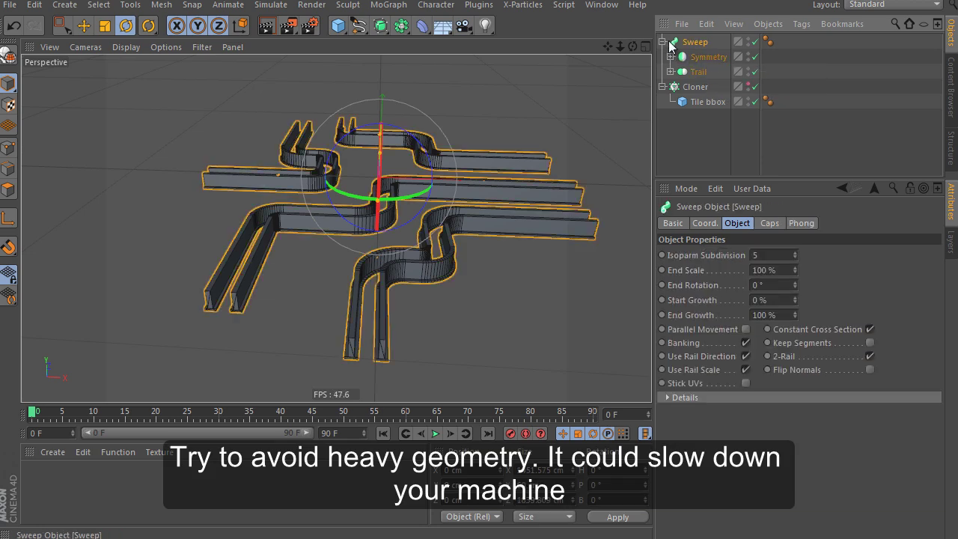
click(706, 60)
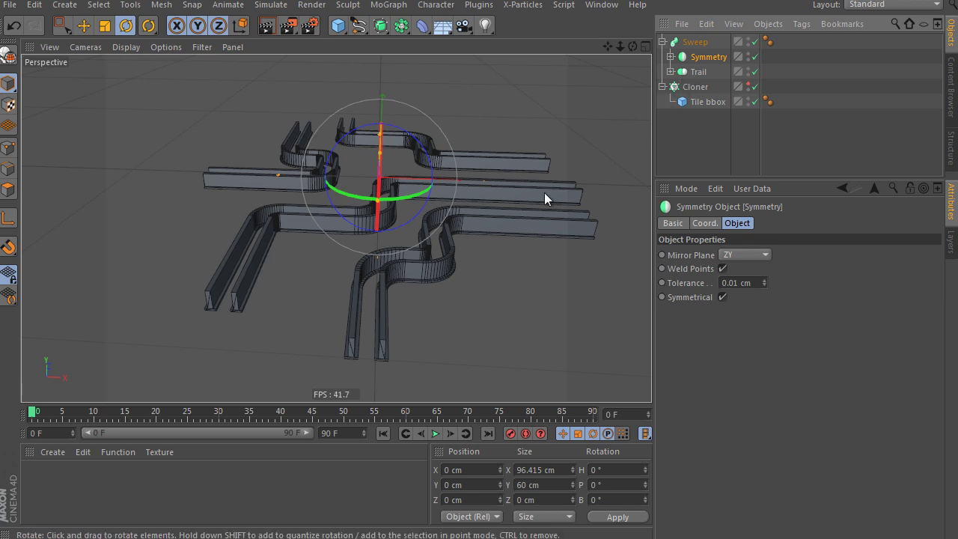
alt+drag(544, 193, 454, 214)
scroll(462, 289, up, 5)
mouse_move(564, 256)
alt+mouse_down()
mouse_move(439, 252)
mouse_move(479, 241)
mouse_move(641, 128)
mouse_move(441, 216)
alt+mouse_up()
scroll(441, 216, down, 3)
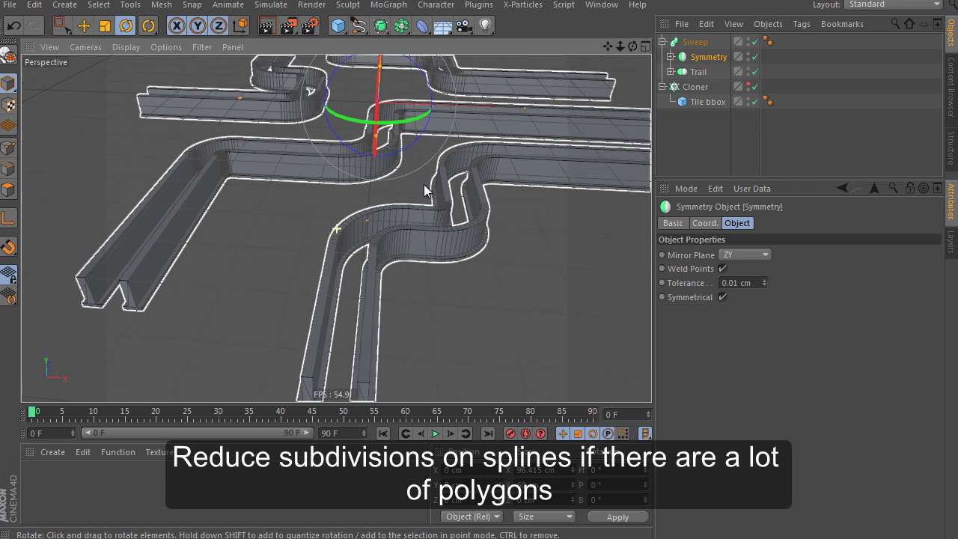
scroll(427, 197, down, 3)
scroll(466, 187, down, 1)
Step: Check the Cloner's tile grid visibility, then add and discard a stray cube
click(723, 122)
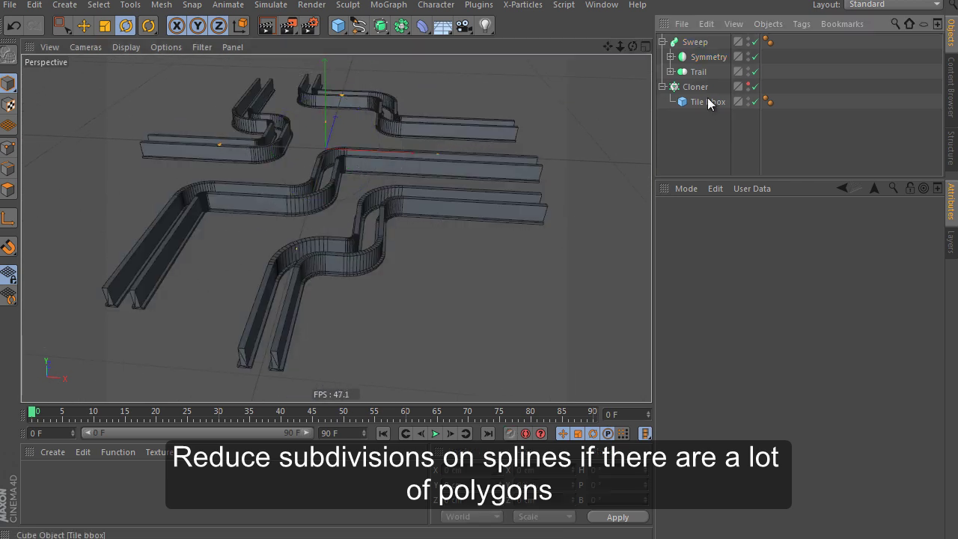
click(700, 87)
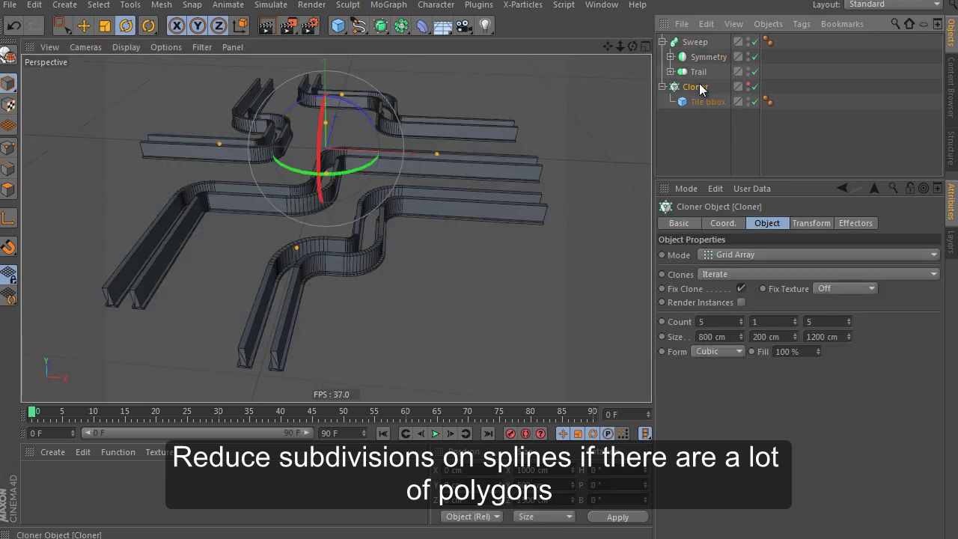
click(749, 86)
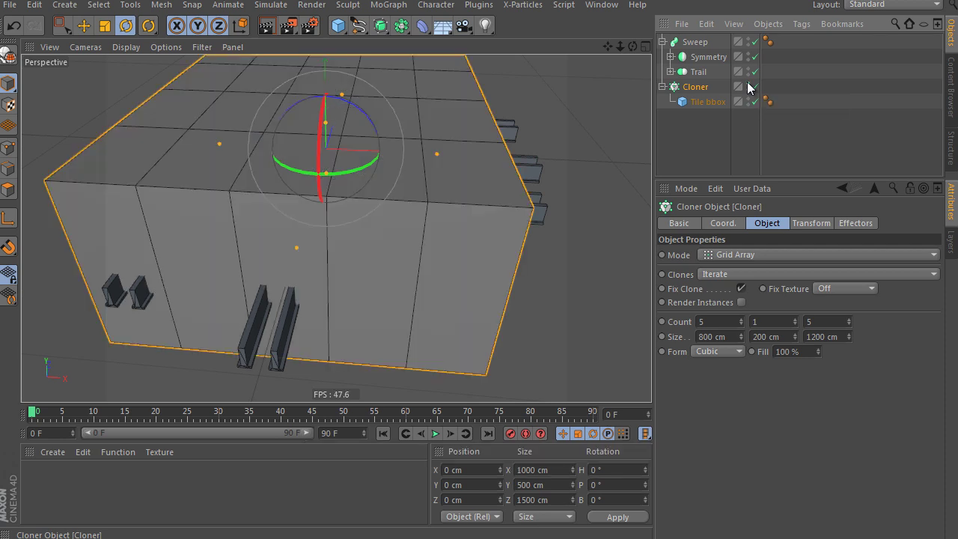
click(750, 87)
click(733, 130)
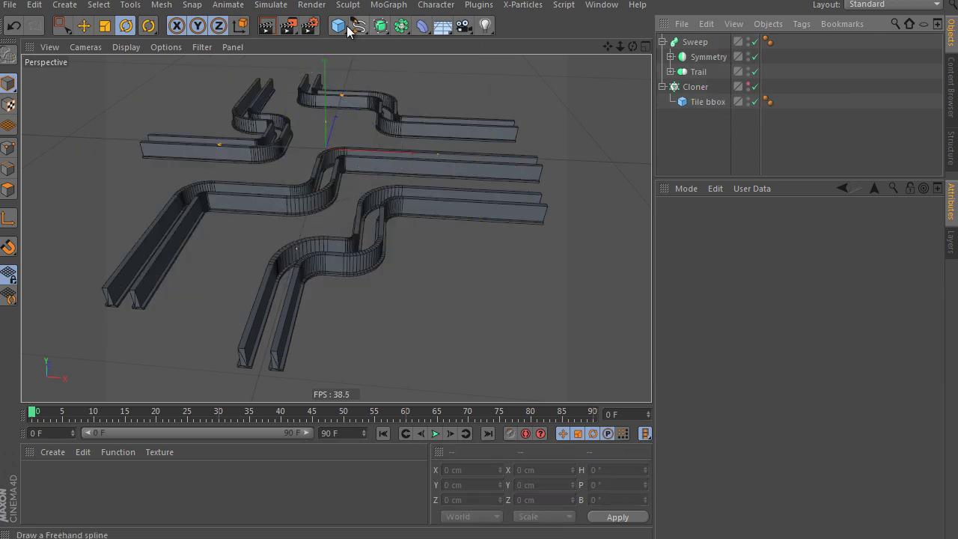
drag(348, 32, 468, 45)
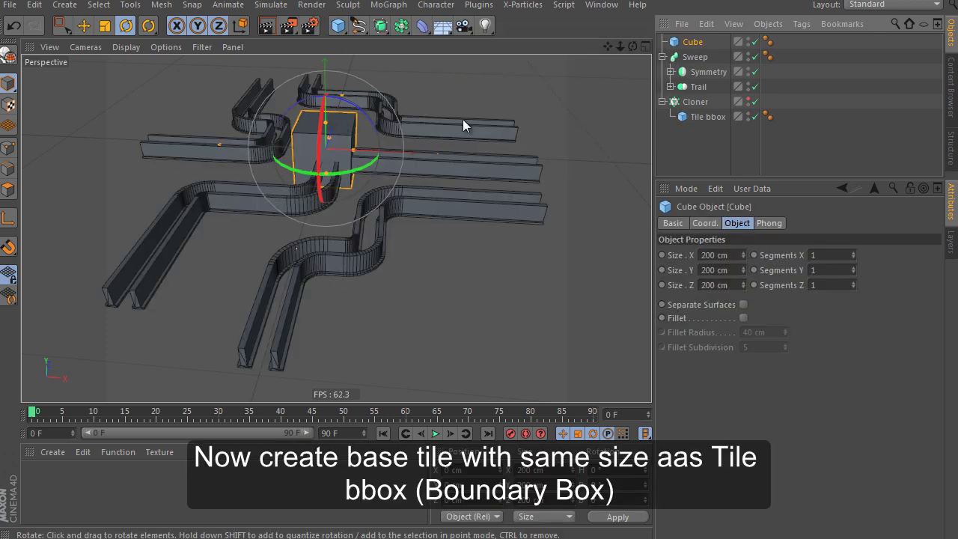
key(Delete)
Step: Duplicate Tile bbox and set the copy's Size Y to 20 cm
click(705, 103)
ctrl+drag(696, 41, 696, 39)
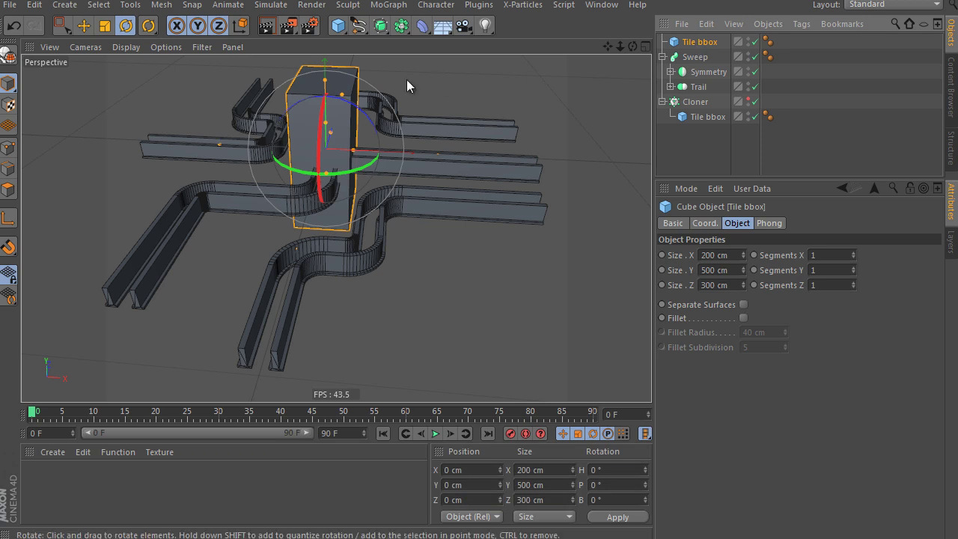
text(0)
key(Return)
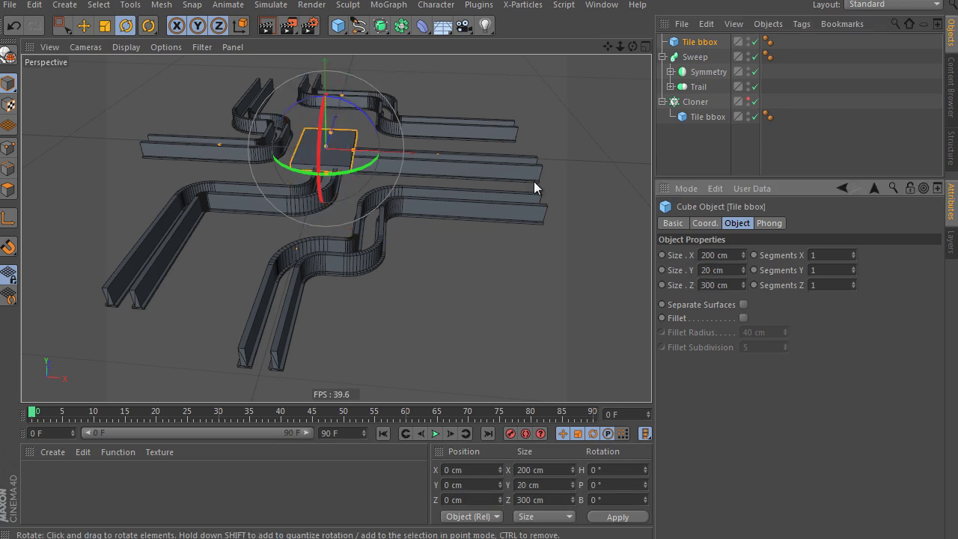
click(84, 26)
mouse_move(419, 194)
alt+mouse_down()
mouse_move(376, 138)
mouse_move(339, 181)
mouse_move(413, 113)
alt+mouse_up()
Step: Lower the rail profile height and raise the Sweep rails to 26.856 cm above the tile
click(670, 71)
click(704, 86)
click(670, 71)
drag(791, 280, 791, 272)
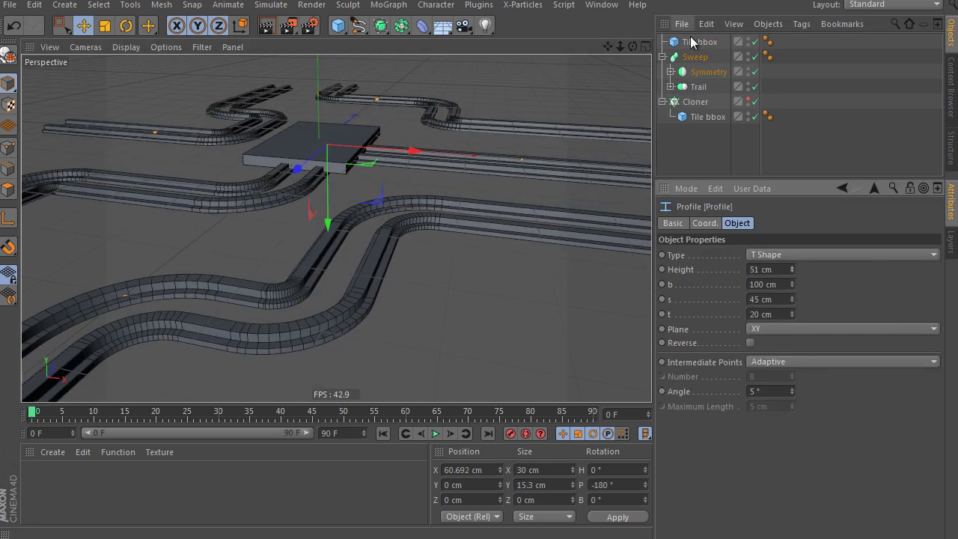
click(696, 43)
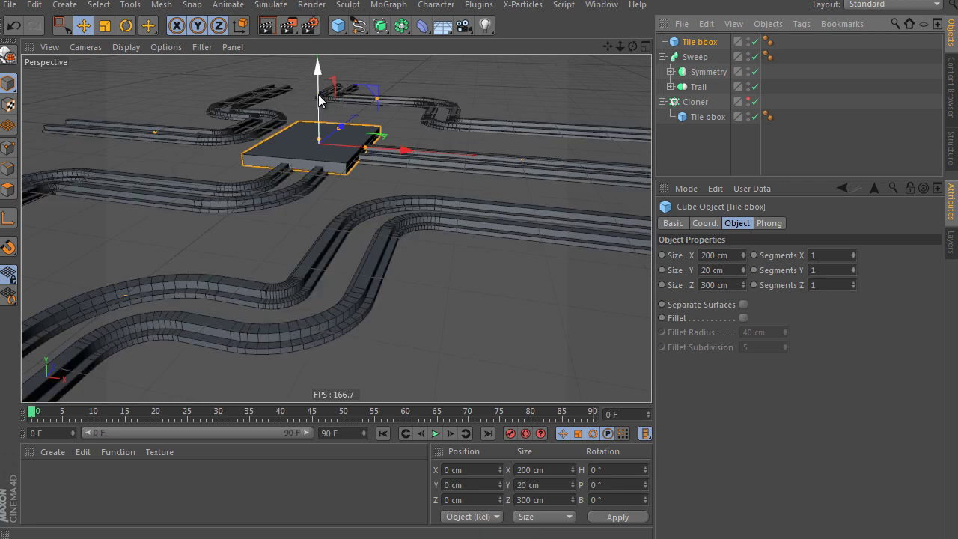
drag(318, 98, 323, 120)
key(ctrl+z)
click(694, 57)
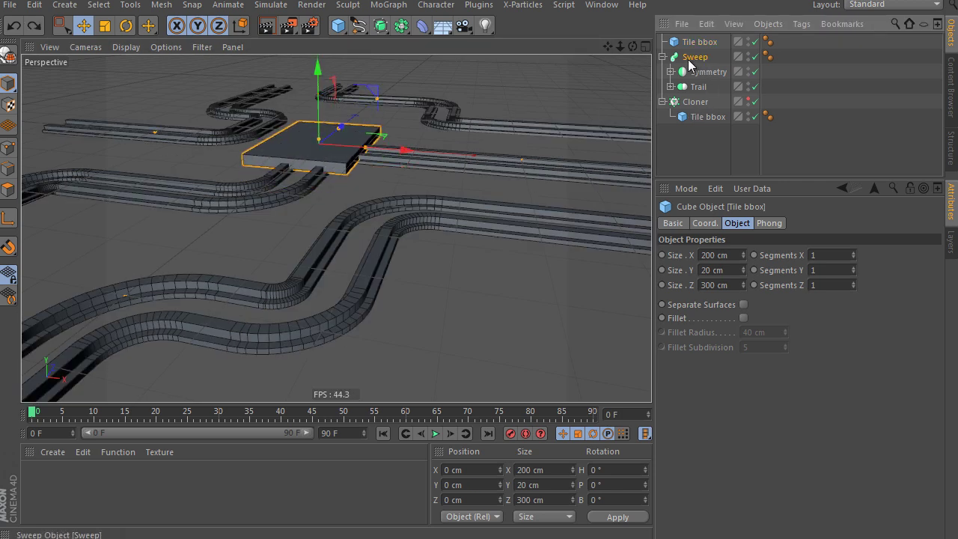
drag(326, 90, 323, 77)
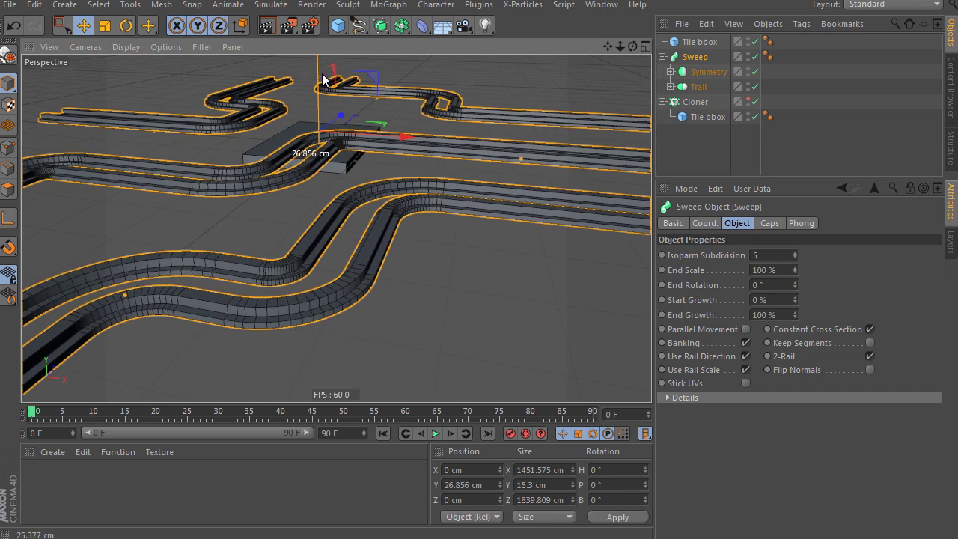
drag(323, 77, 323, 79)
mouse_move(347, 151)
alt+mouse_down()
mouse_move(571, 297)
mouse_move(369, 109)
alt+mouse_up()
Step: Rename the flat copy 'Tile geometry' and collapse the Sweep's children
click(702, 42)
double_click(710, 42)
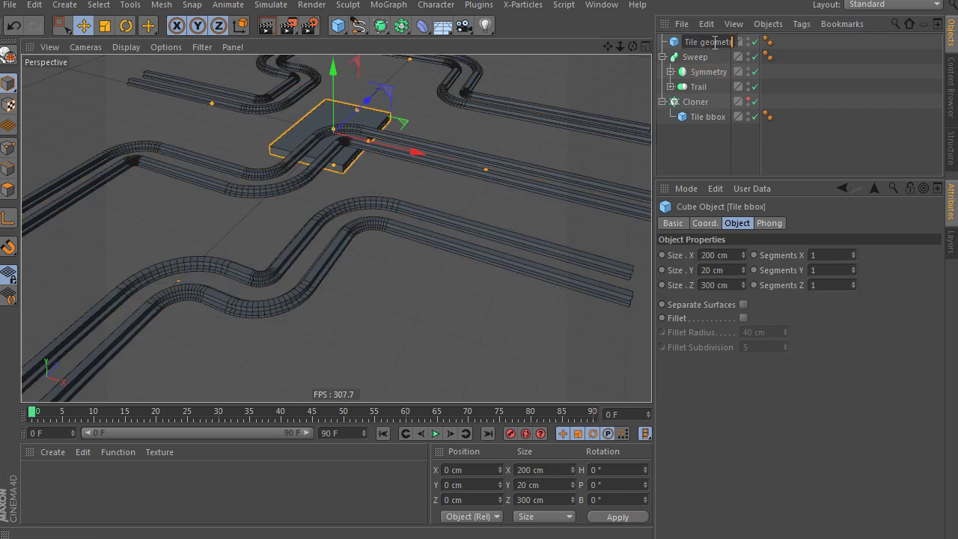
text(y)
key(Return)
click(711, 132)
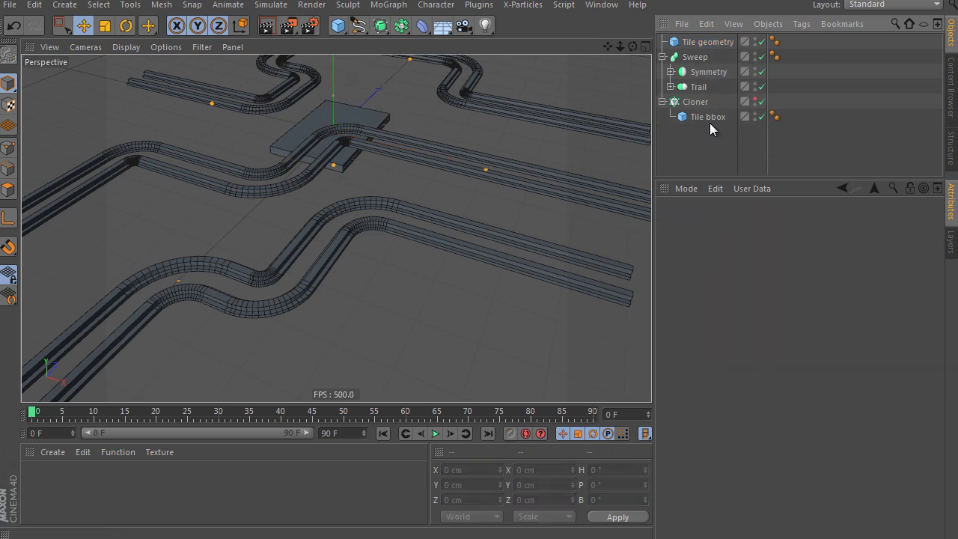
click(662, 58)
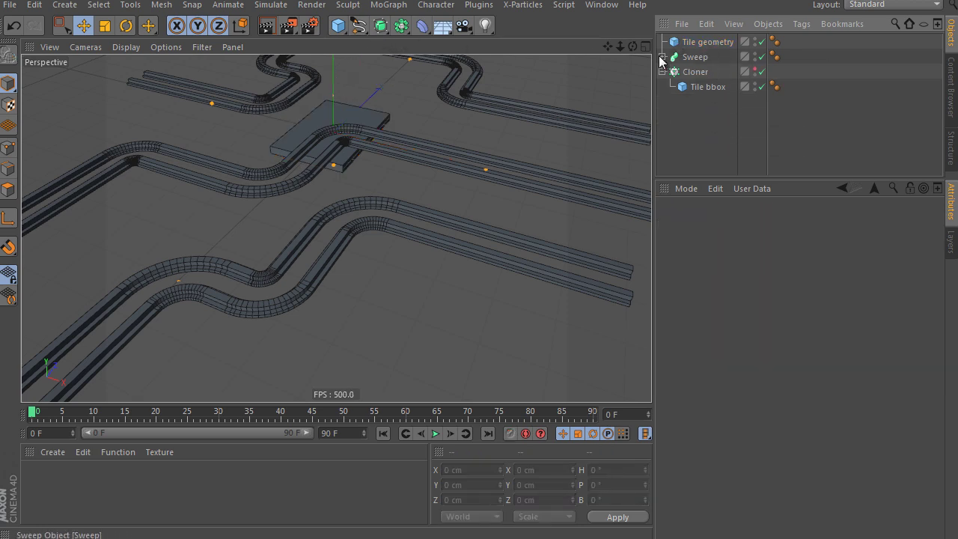
click(715, 87)
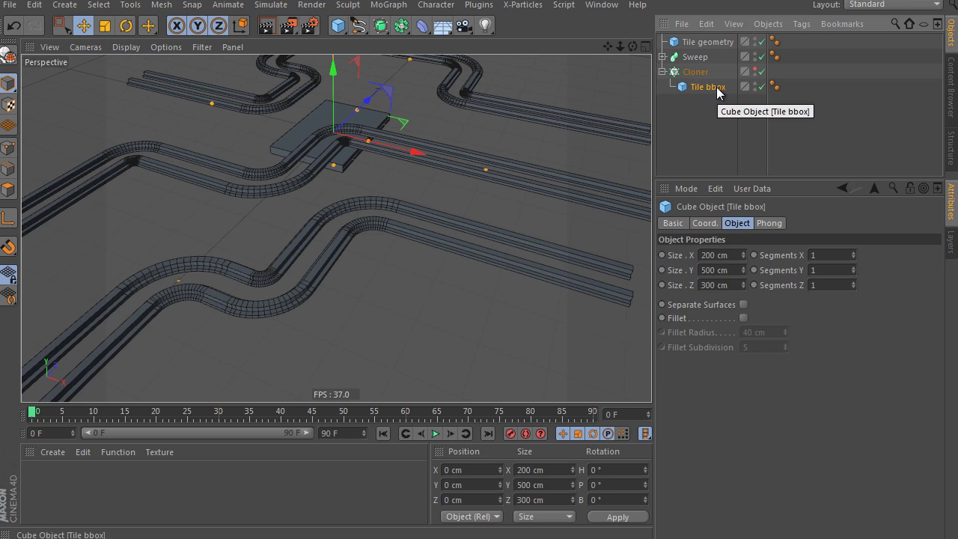
Step: Create Instances of Tile geometry and Sweep and place both under the Cloner
click(700, 42)
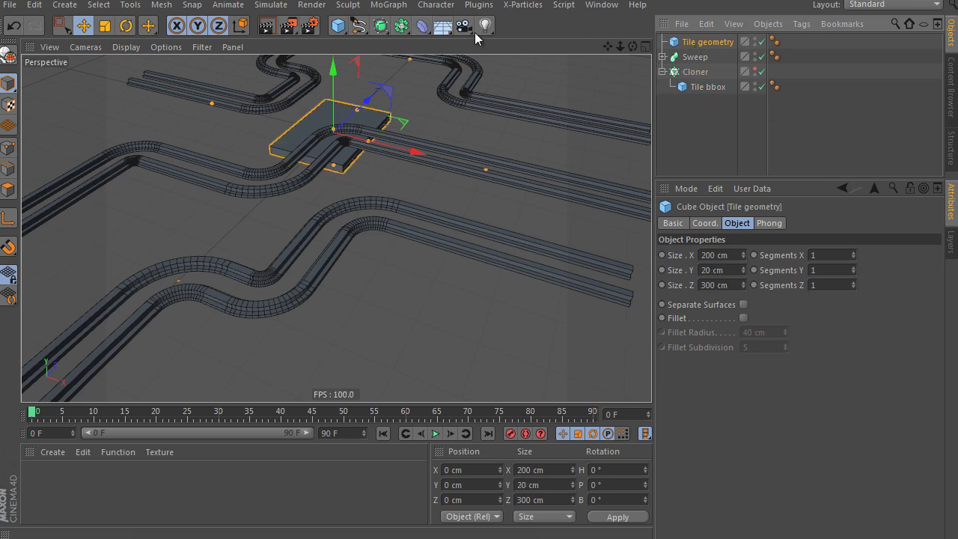
drag(401, 25, 659, 71)
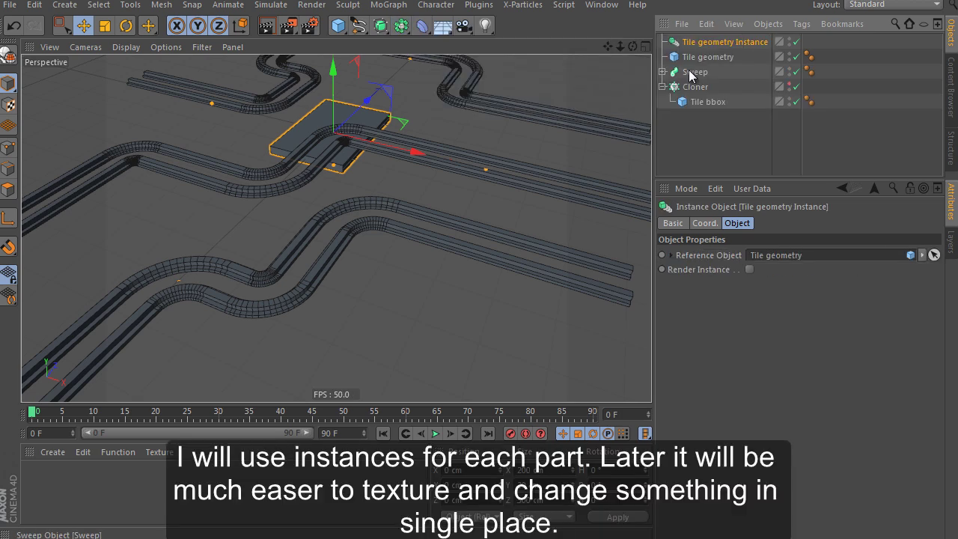
click(694, 75)
drag(401, 26, 662, 74)
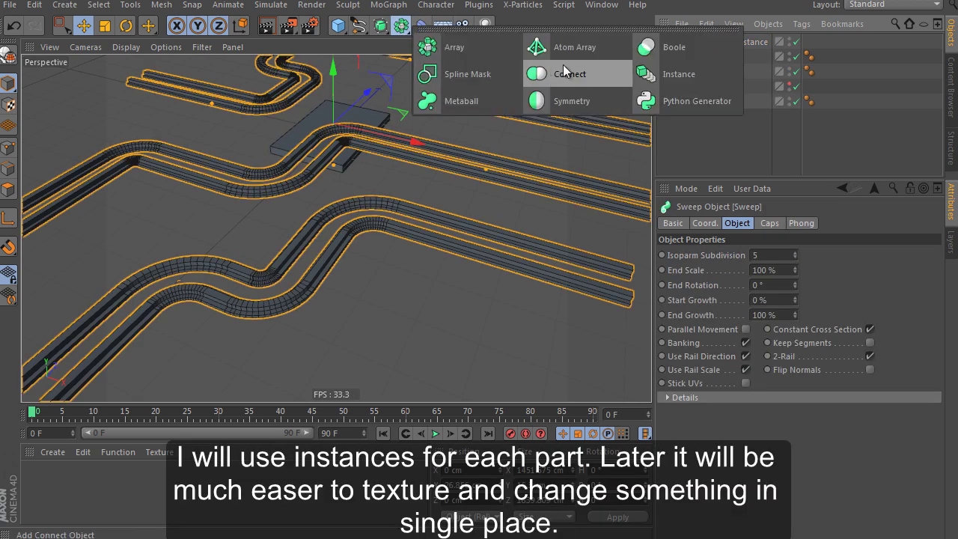
click(661, 73)
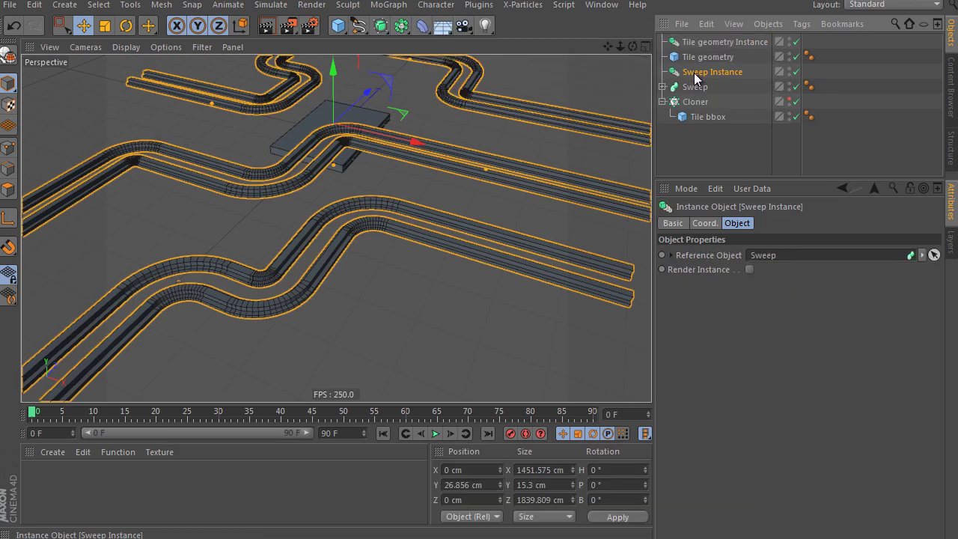
drag(704, 107, 705, 105)
drag(700, 42, 702, 95)
Step: Group Tile geometry and Sweep in a Null named 'Original geometry' and hide it in the viewport
drag(719, 53, 700, 63)
drag(339, 26, 383, 42)
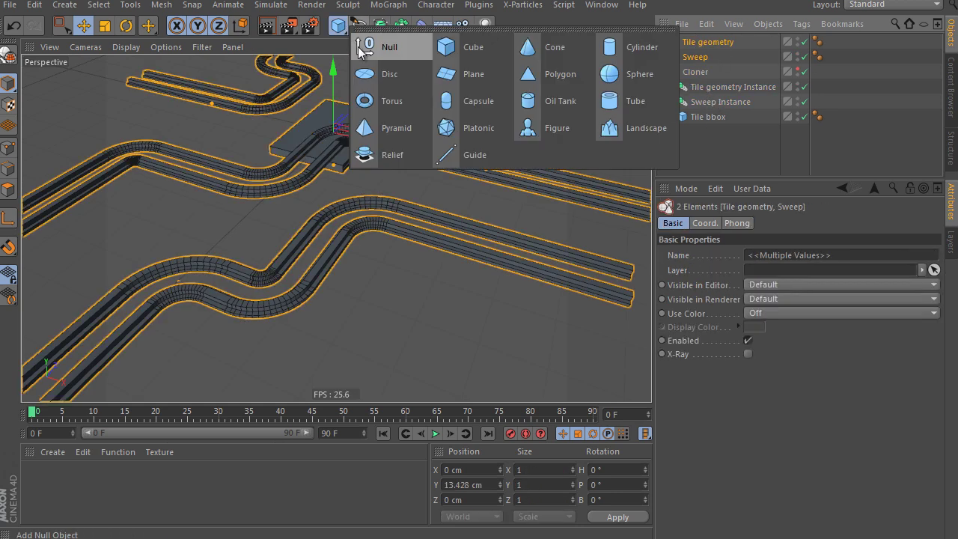
click(711, 56)
ctrl+click(696, 72)
drag(696, 72, 690, 43)
double_click(688, 43)
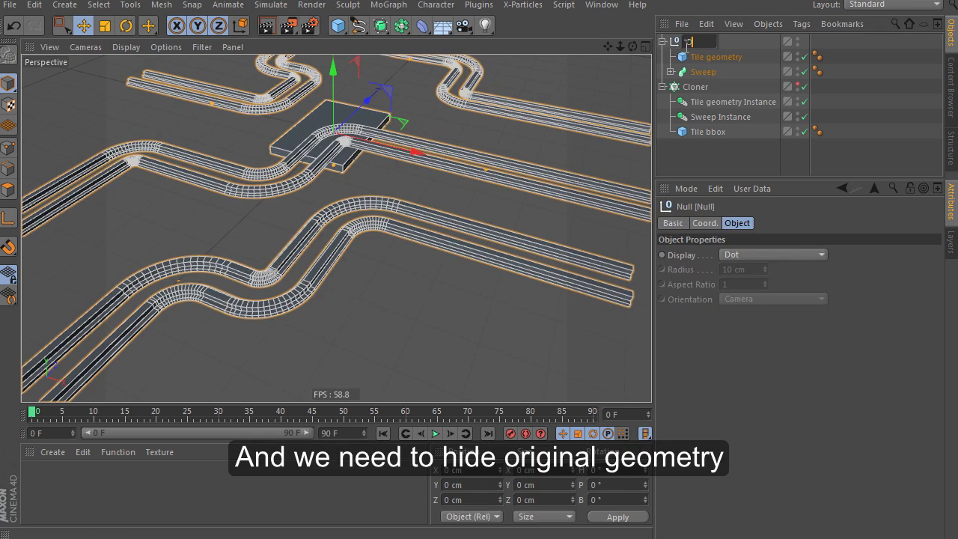
text(Originalgeo)
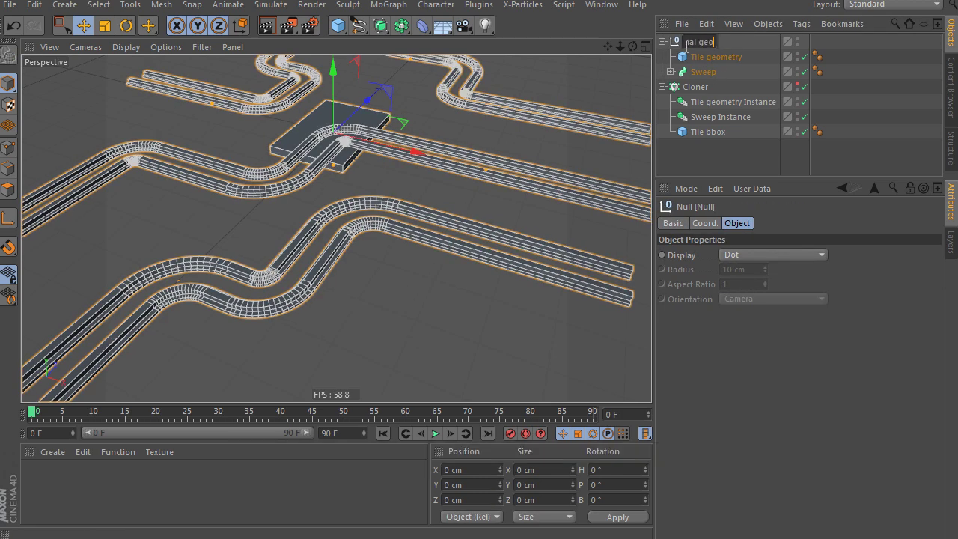
key(Return)
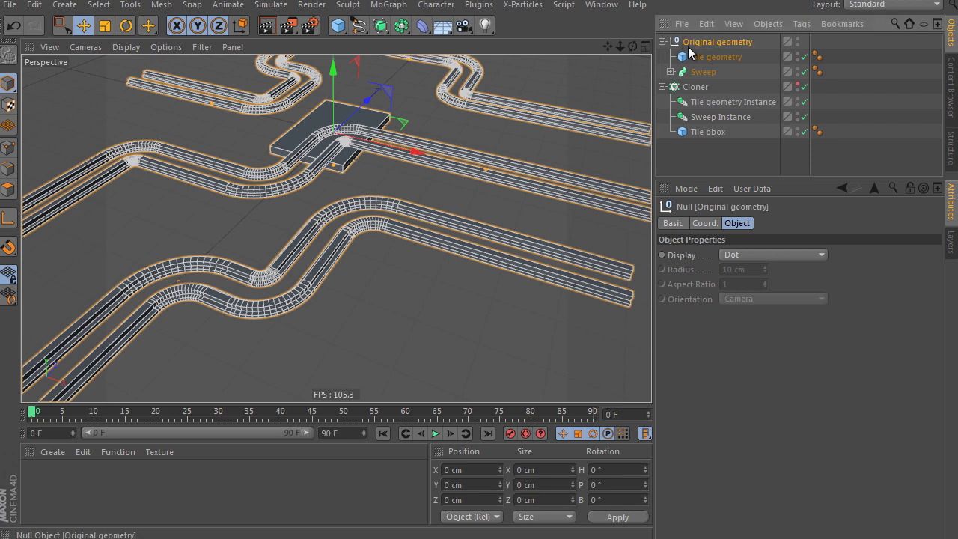
click(663, 42)
click(798, 41)
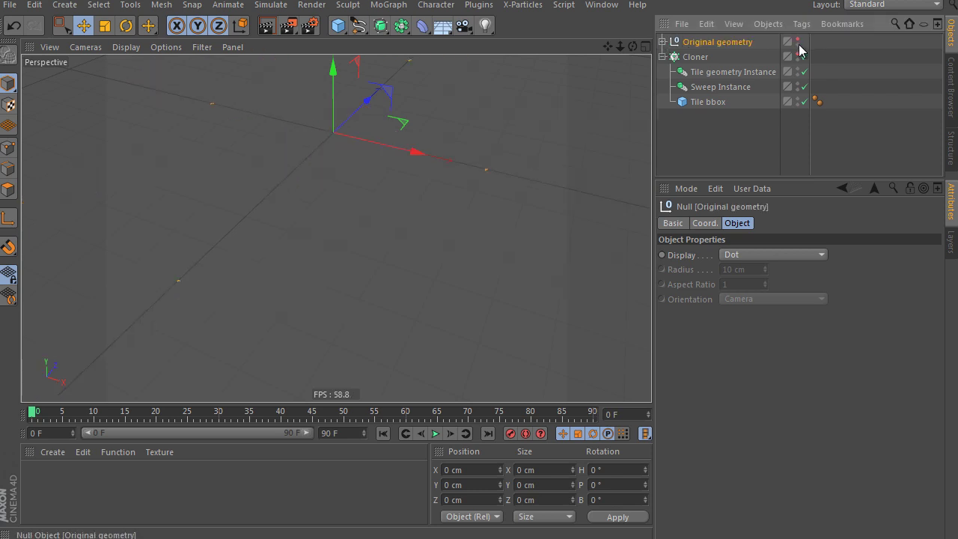
Step: Add a Boole inside the Cloner holding the Sweep Instance and Tile bbox
click(722, 72)
click(713, 121)
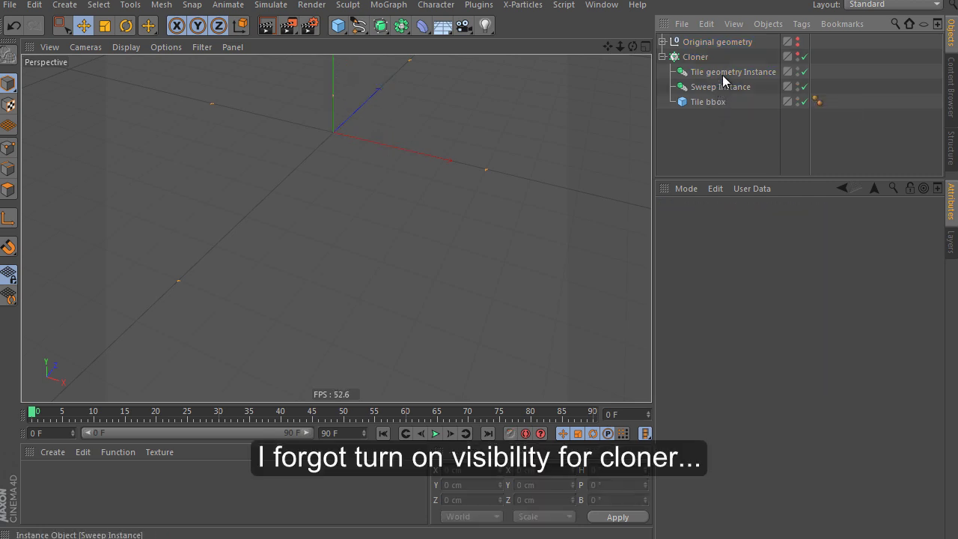
click(754, 71)
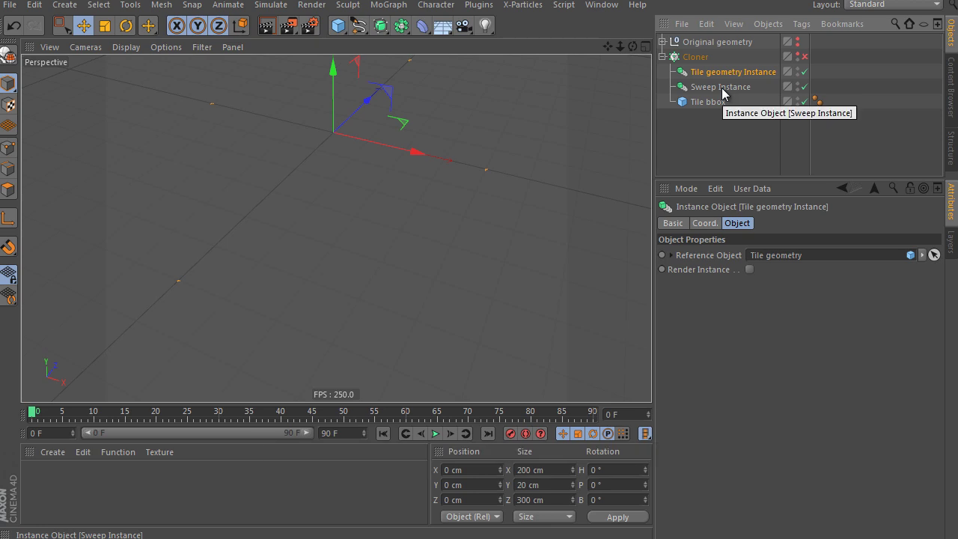
click(722, 88)
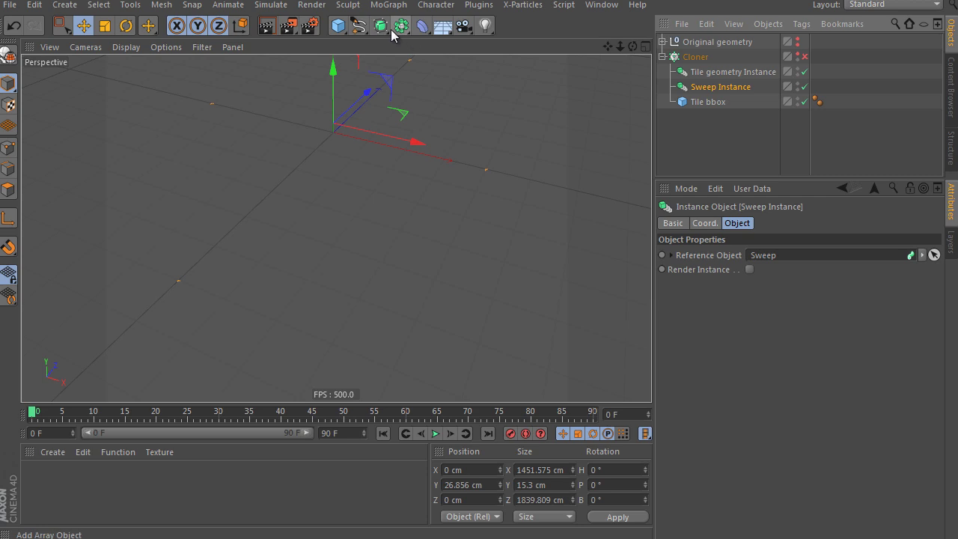
drag(398, 27, 664, 71)
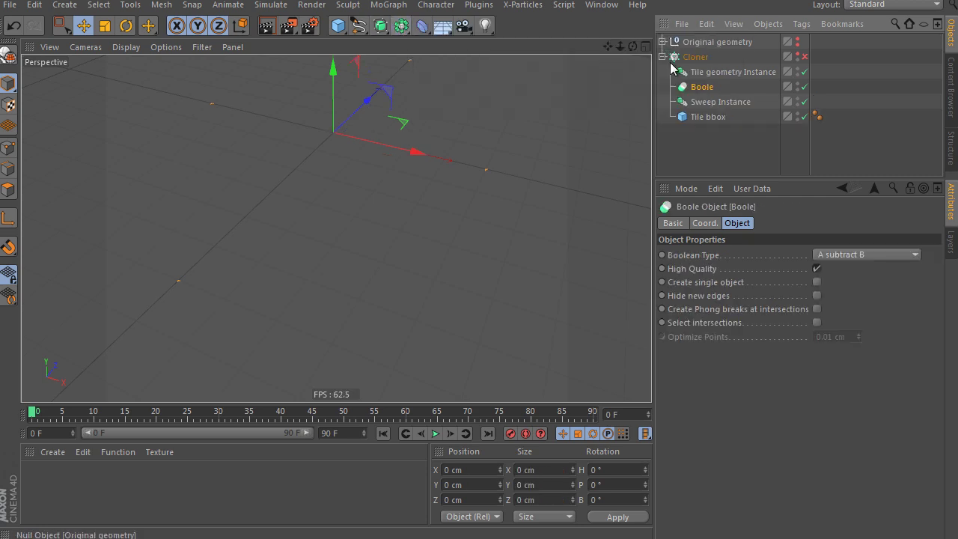
drag(698, 134, 703, 88)
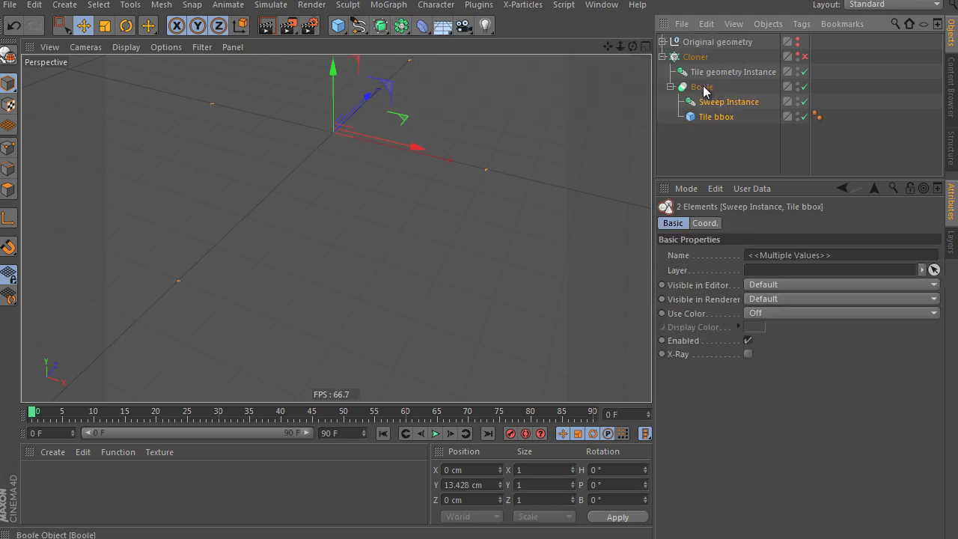
click(702, 90)
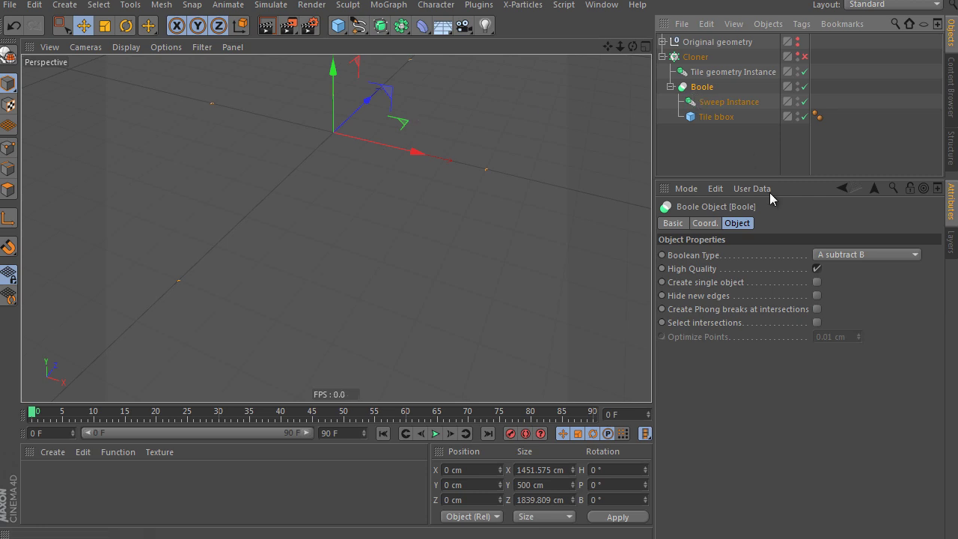
mouse_move(325, 109)
alt+mouse_down()
mouse_move(277, 135)
mouse_move(325, 100)
mouse_move(380, 135)
mouse_move(369, 159)
alt+mouse_up()
Step: Set the Boolean Type to A intersect B and toggle the Boole off
click(823, 256)
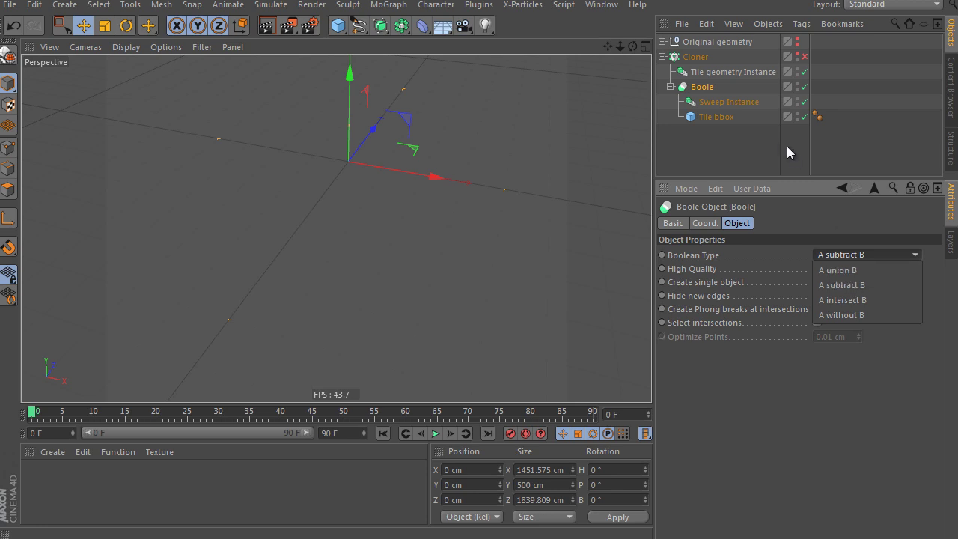
click(756, 146)
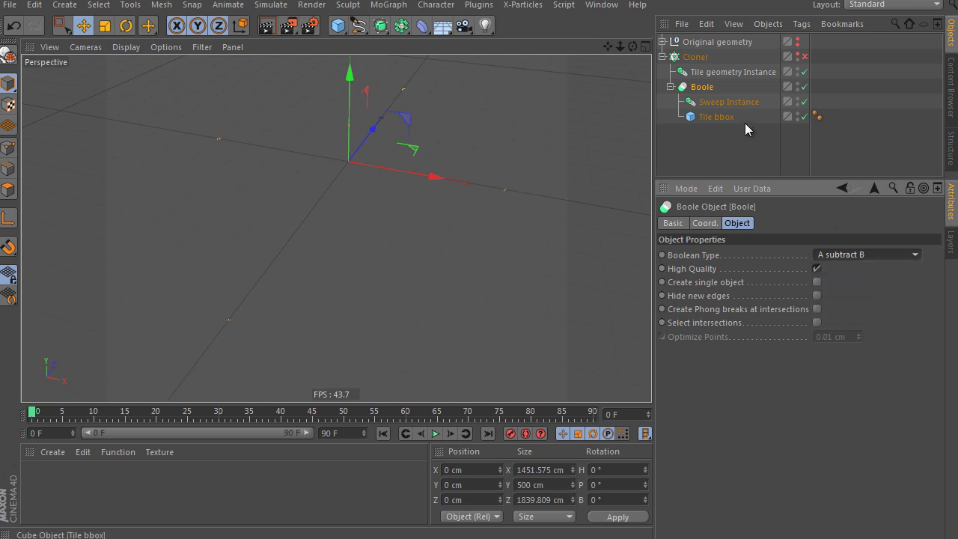
click(744, 136)
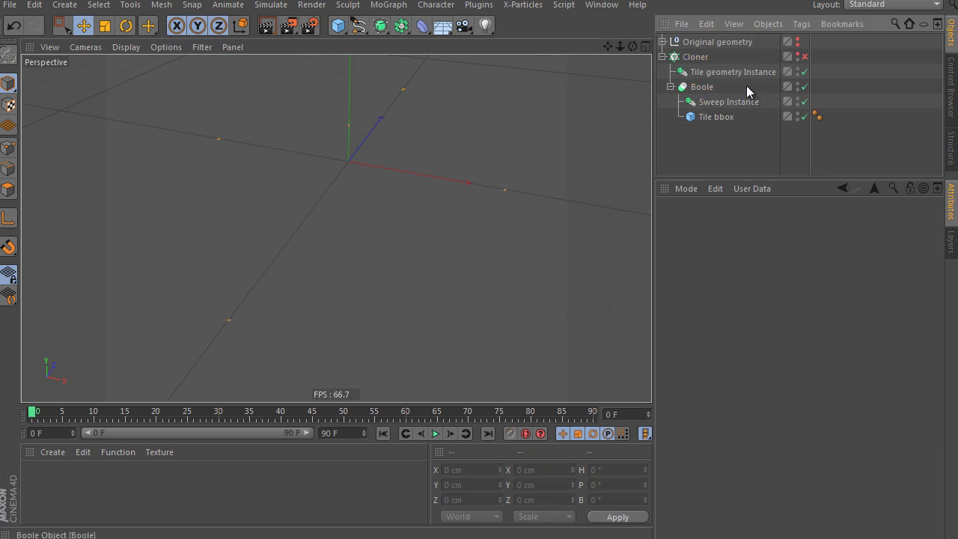
click(701, 87)
click(842, 254)
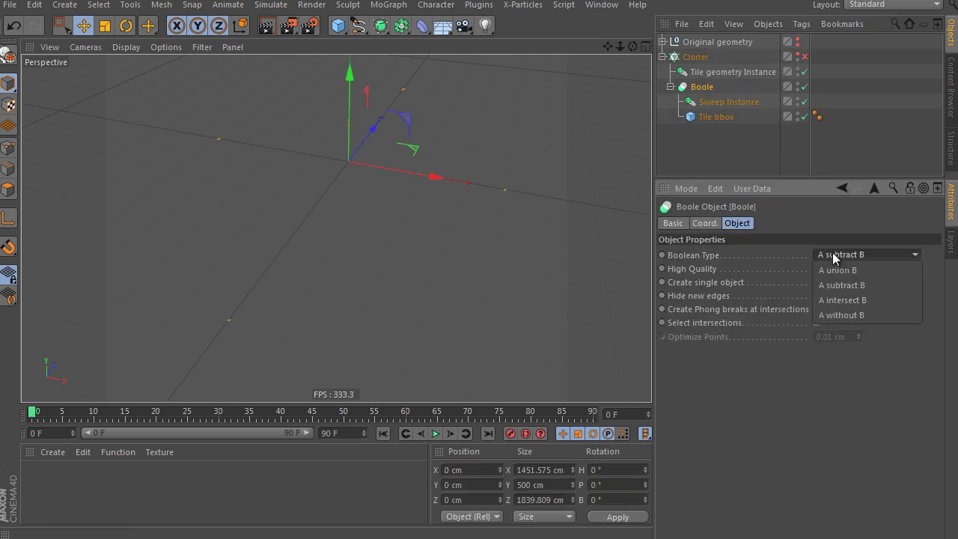
click(844, 300)
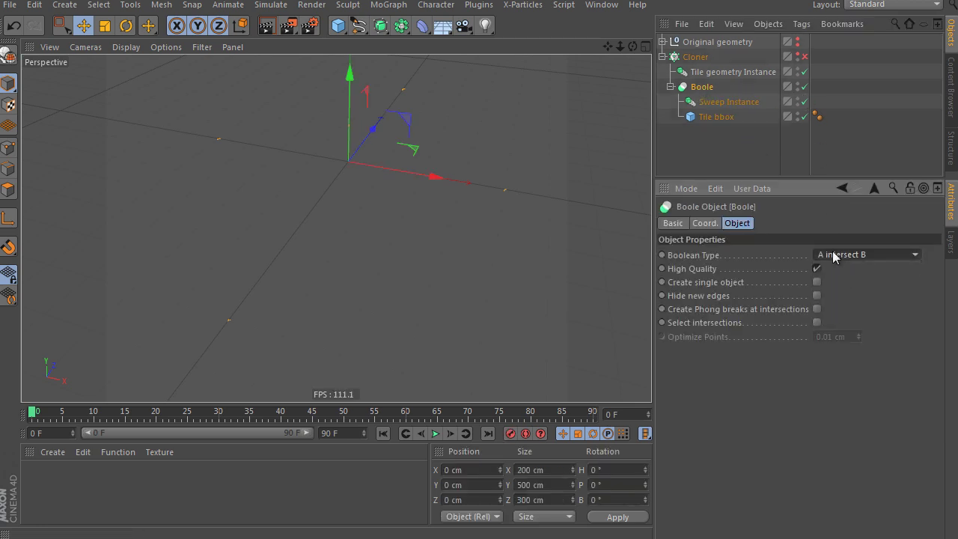
click(805, 87)
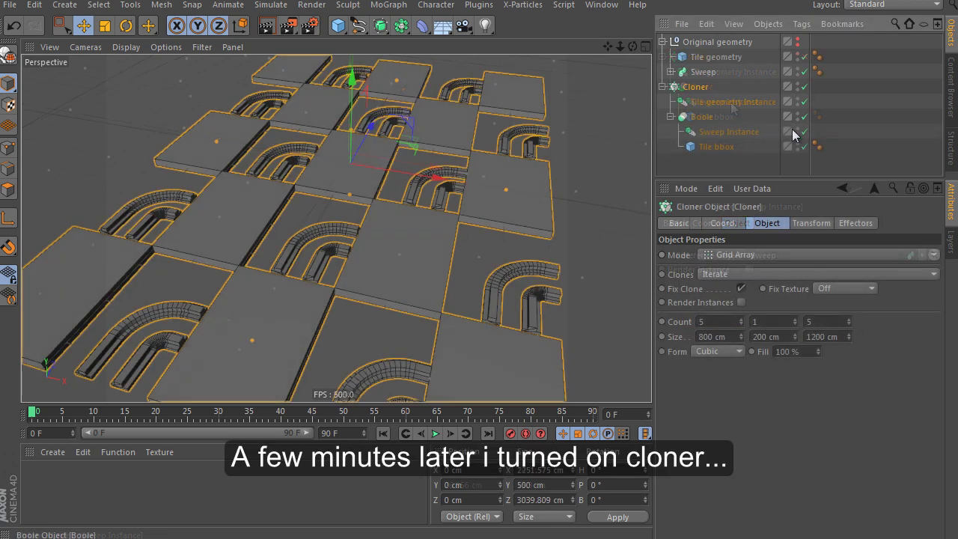
Step: Wrap the Cloner's tile and Boole elements in a Connect object with Phong Mode Highest
click(708, 101)
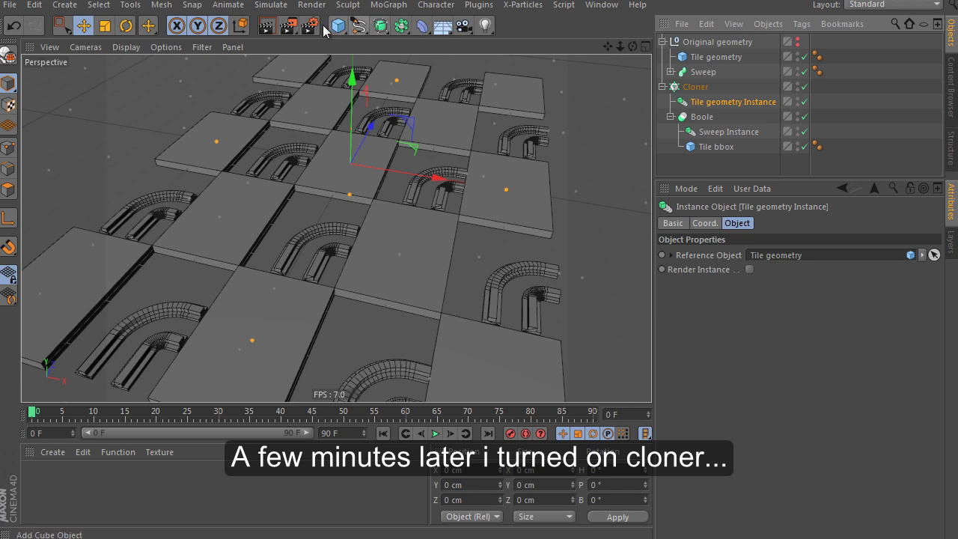
click(401, 25)
click(582, 70)
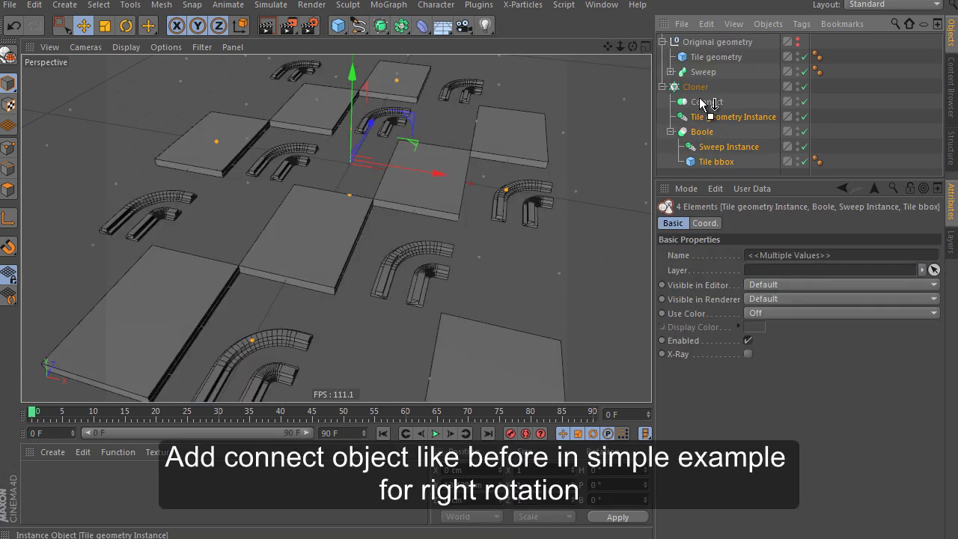
drag(700, 117, 701, 105)
alt+drag(449, 207, 460, 212)
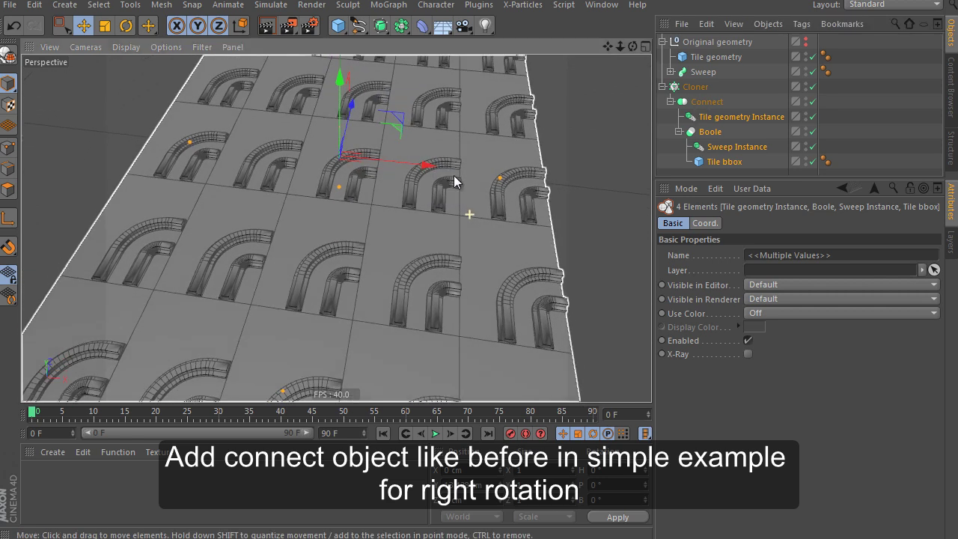
click(706, 101)
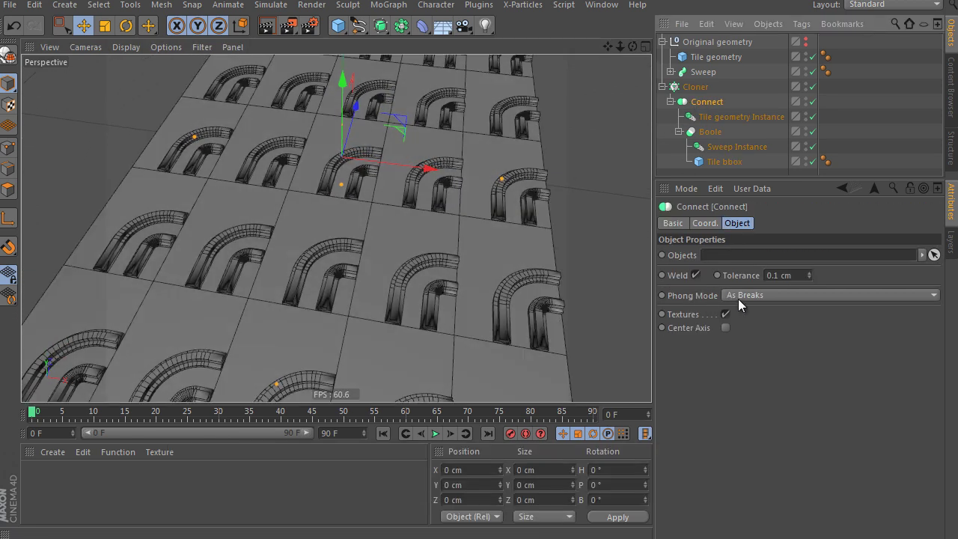
click(738, 297)
click(743, 357)
mouse_move(548, 318)
alt+mouse_down()
mouse_move(455, 240)
mouse_move(491, 292)
mouse_move(539, 327)
mouse_move(484, 283)
mouse_move(473, 241)
alt+mouse_up()
click(689, 88)
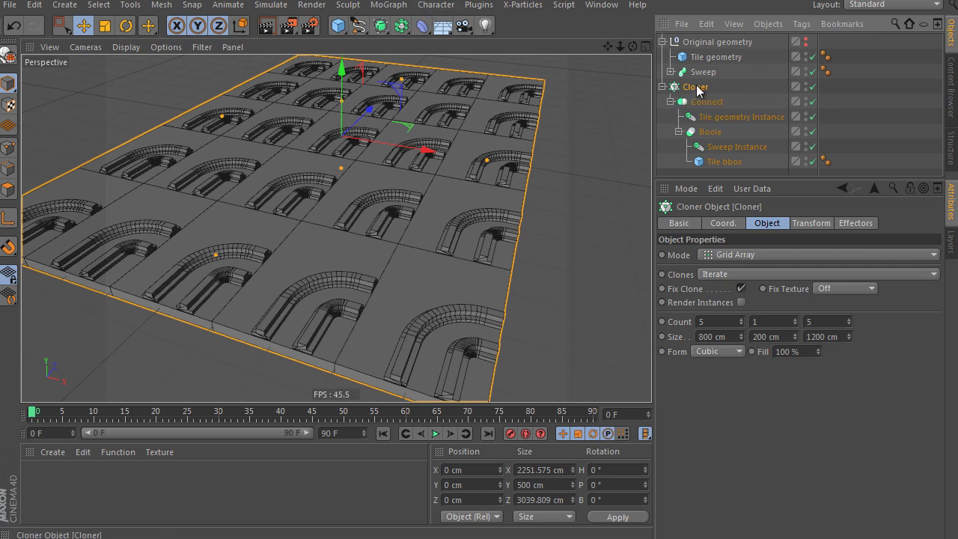
Step: Make the Cloner editable and browse the tile and Sweep Instances under Connect 0–3
click(7, 59)
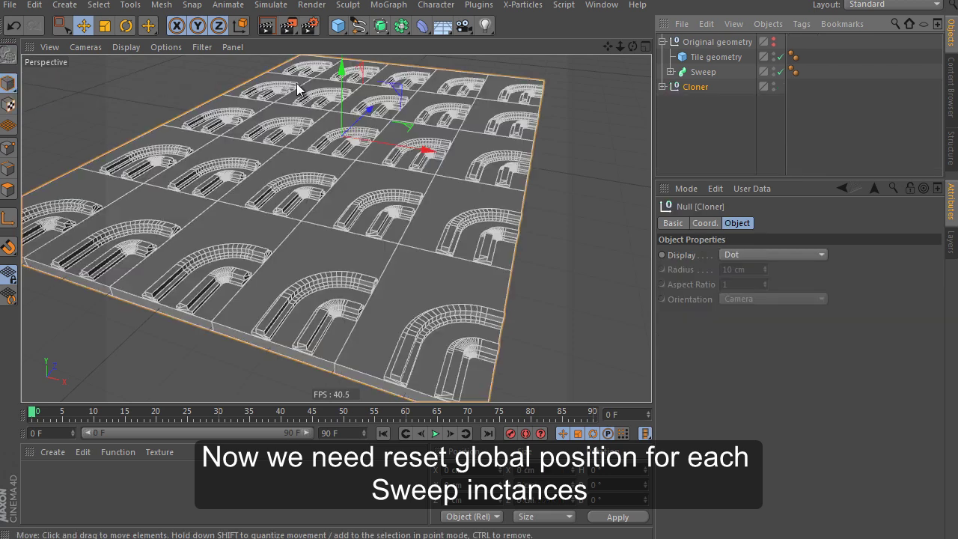
click(662, 87)
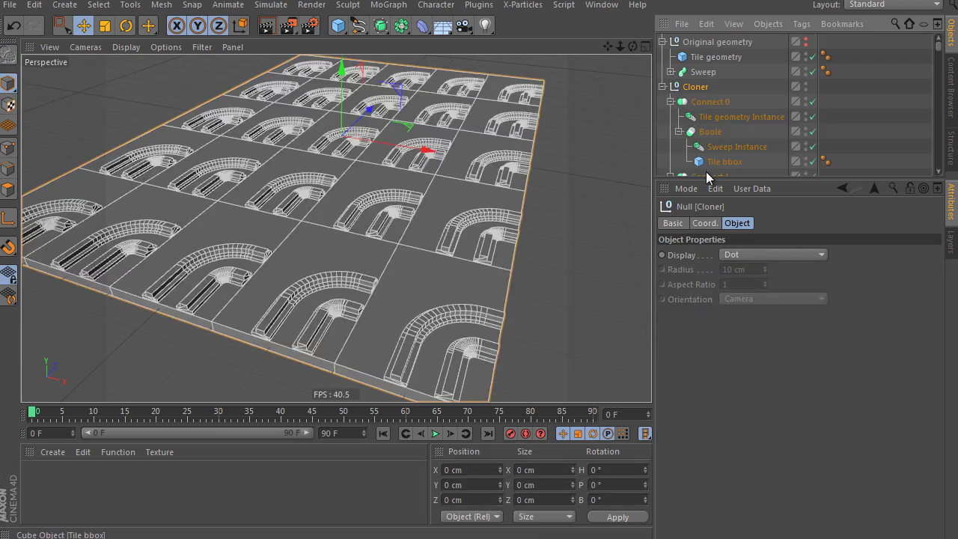
click(129, 231)
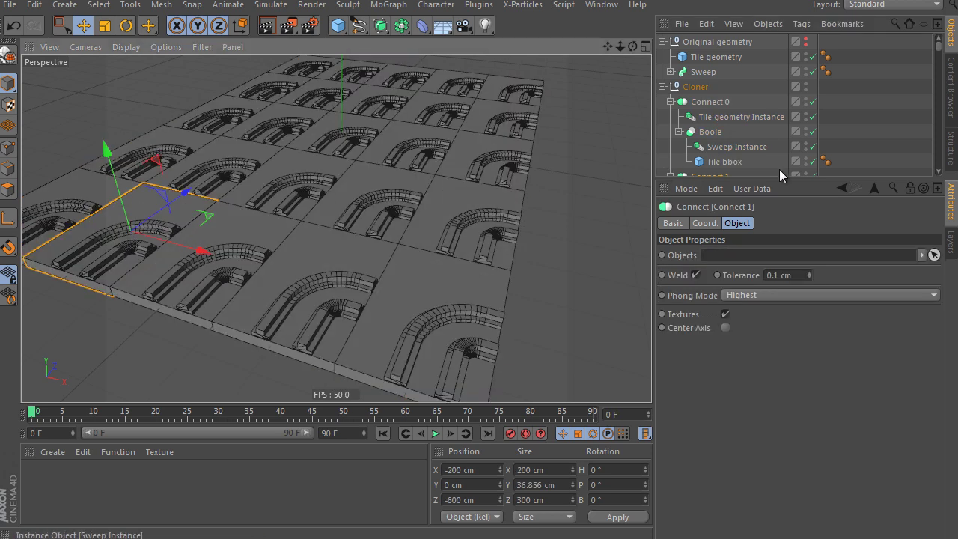
drag(779, 180, 776, 282)
click(726, 191)
click(736, 222)
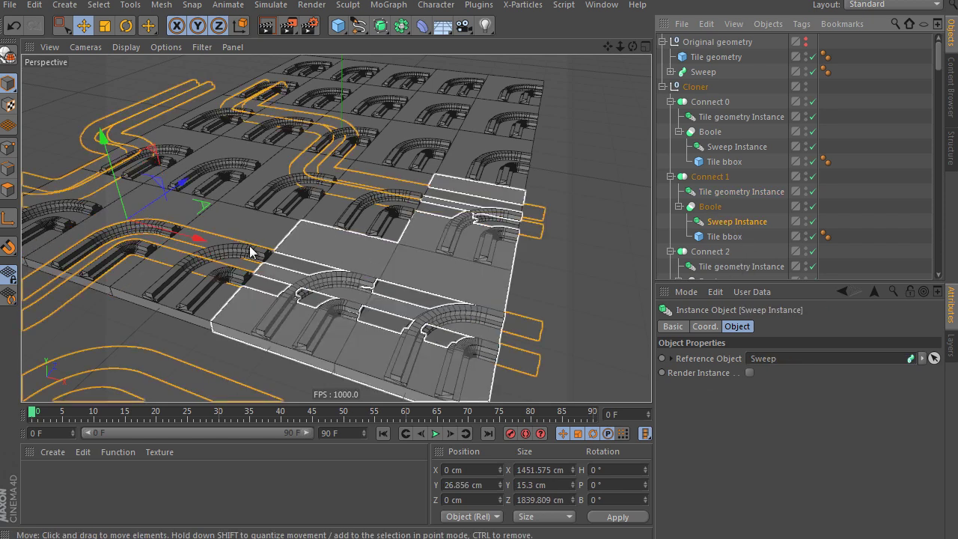
scroll(446, 220, down, 2)
scroll(414, 199, down, 3)
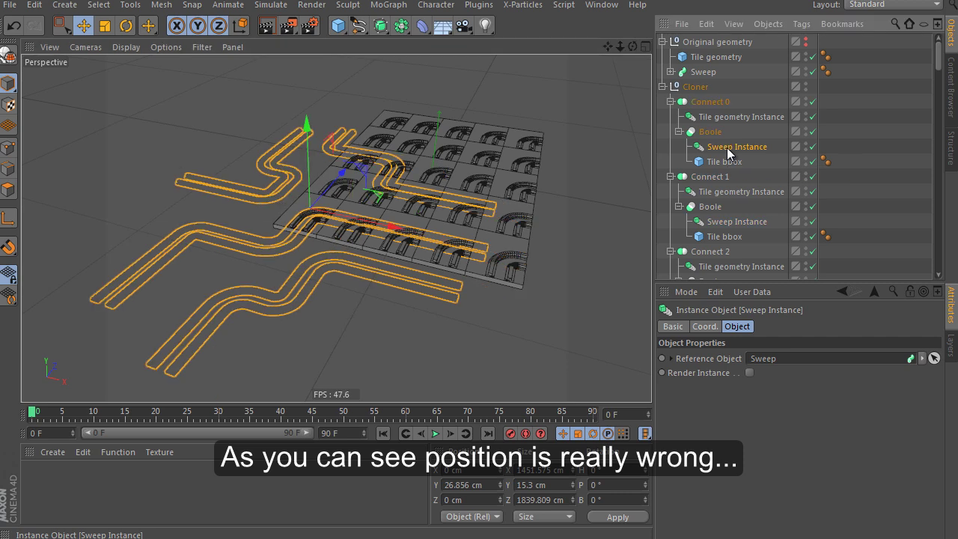
click(728, 268)
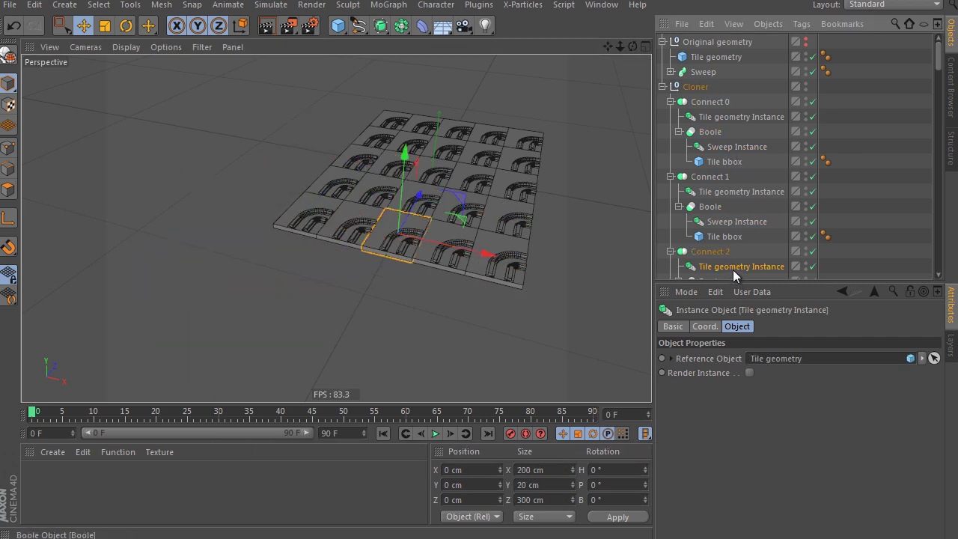
scroll(735, 260, down, 3)
click(734, 251)
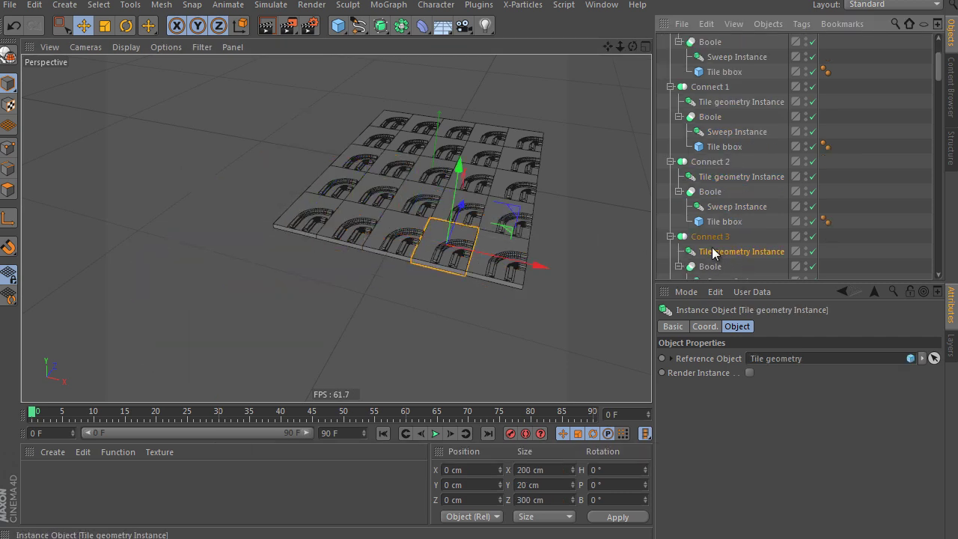
Step: Switch the Coordinate Manager to World and try editing Connect 1's tile X position
click(722, 207)
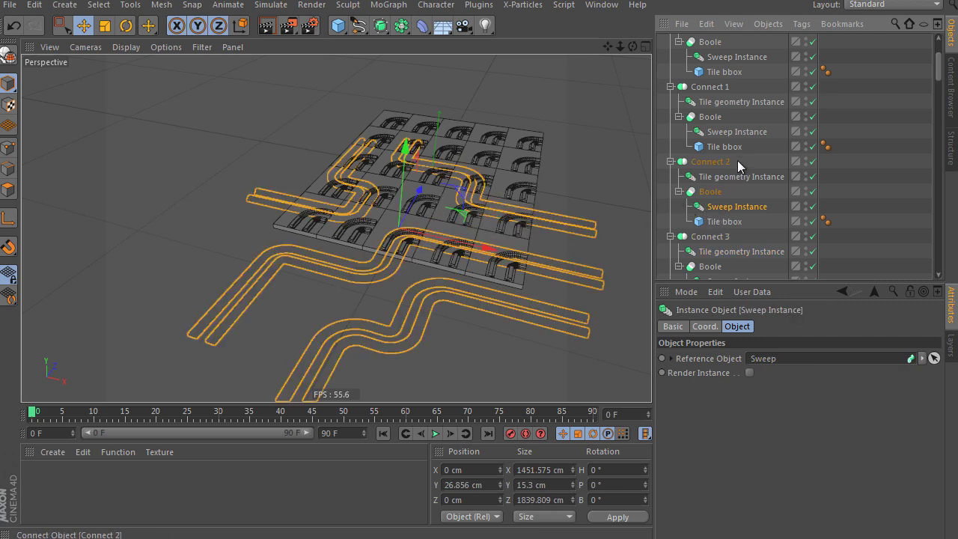
click(366, 225)
click(724, 103)
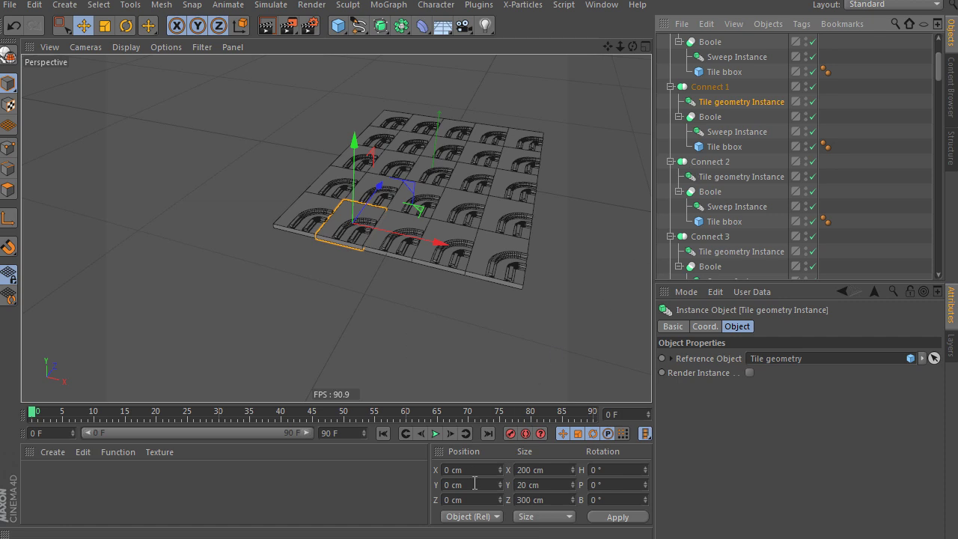
click(470, 517)
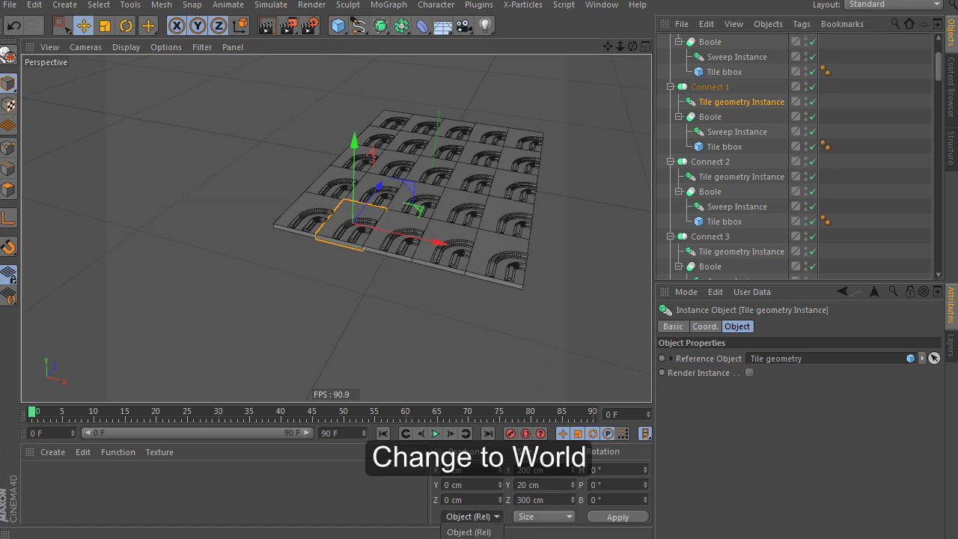
click(469, 516)
click(469, 531)
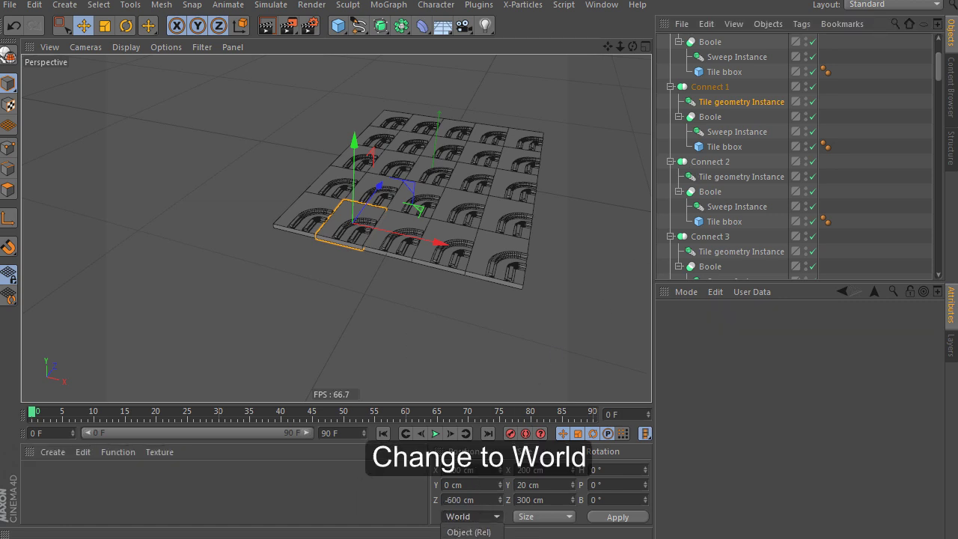
click(486, 469)
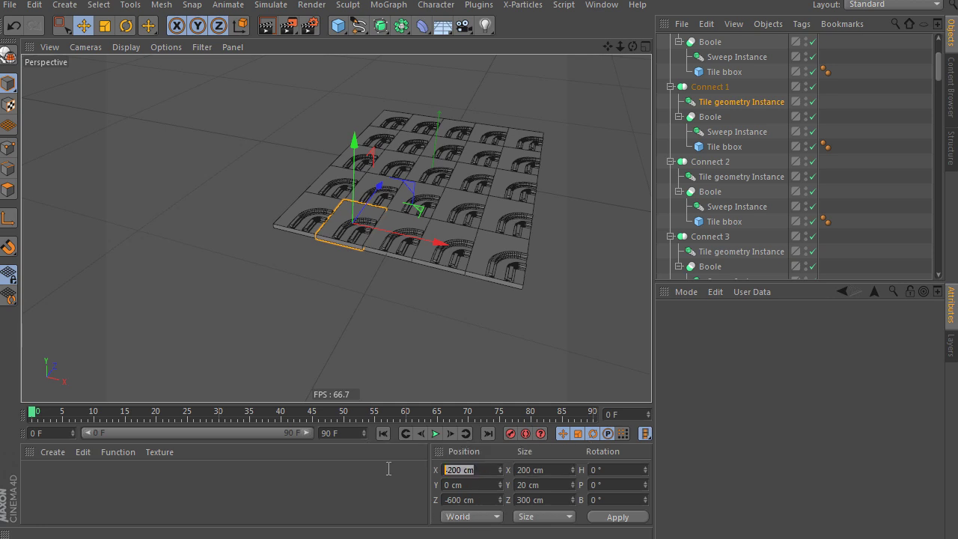
text(0)
key(ctrl+z)
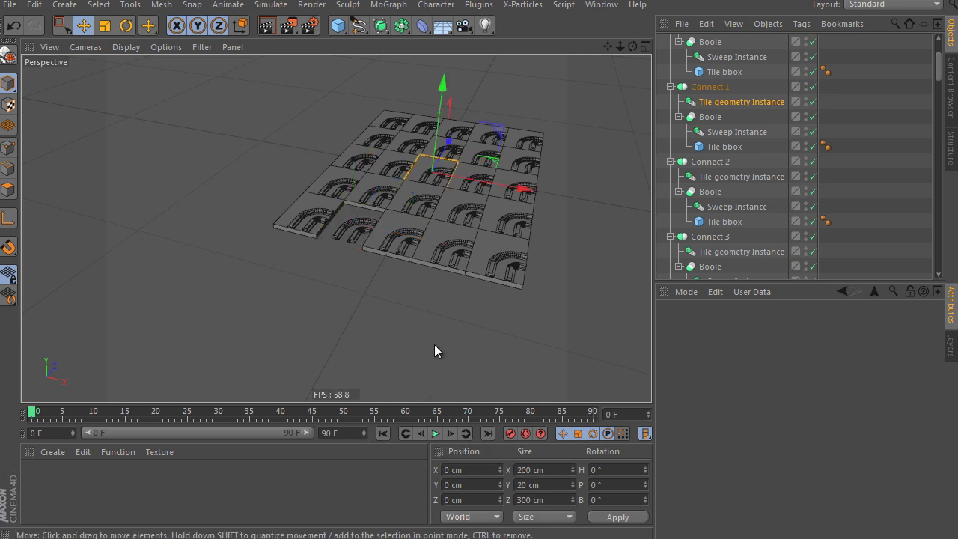
Step: Zero the Sweep Instance's X position, then undo the position changes
click(721, 103)
click(724, 133)
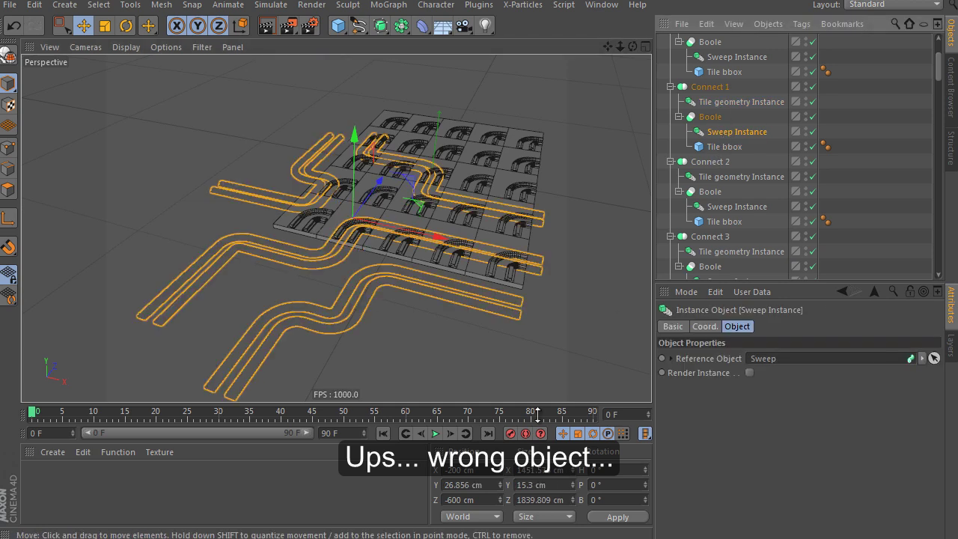
click(465, 517)
click(465, 516)
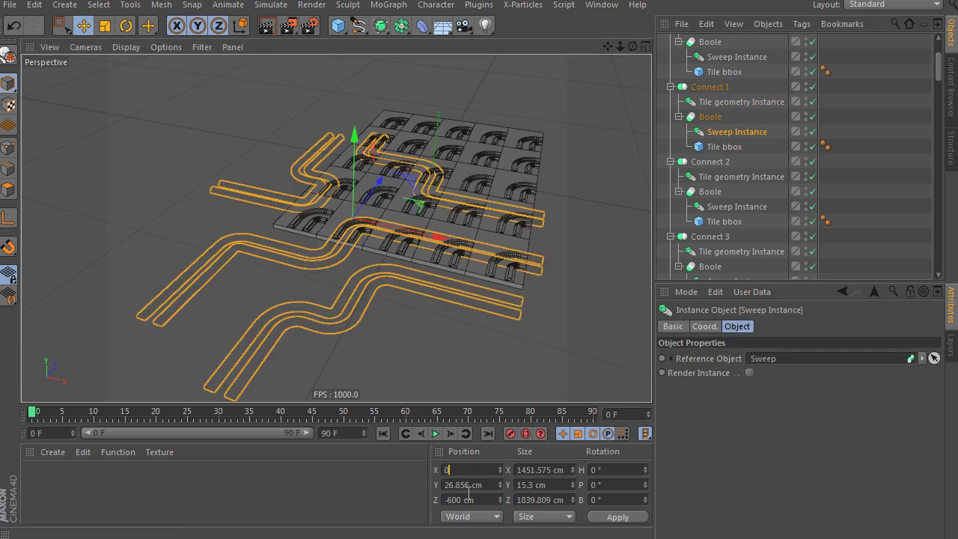
click(469, 498)
text(0)
key(Return)
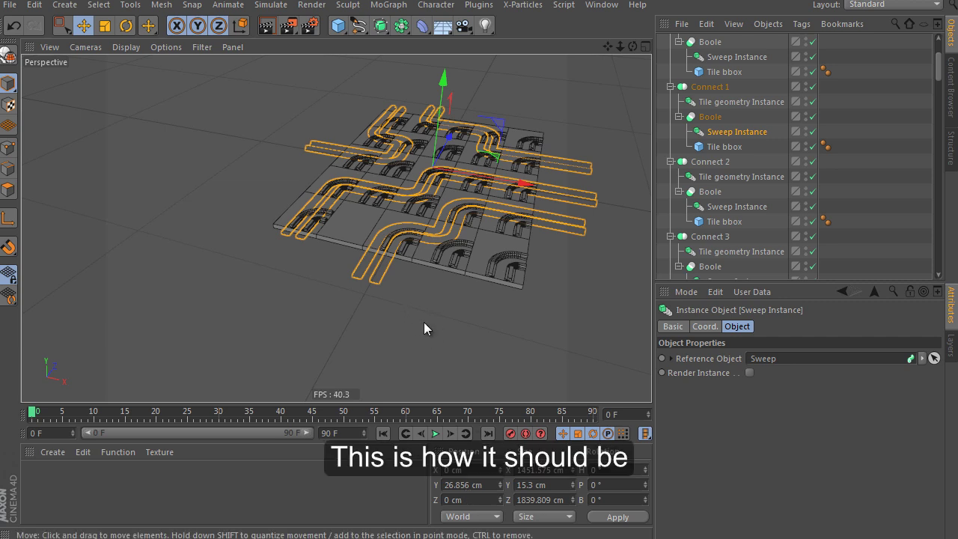
click(13, 27)
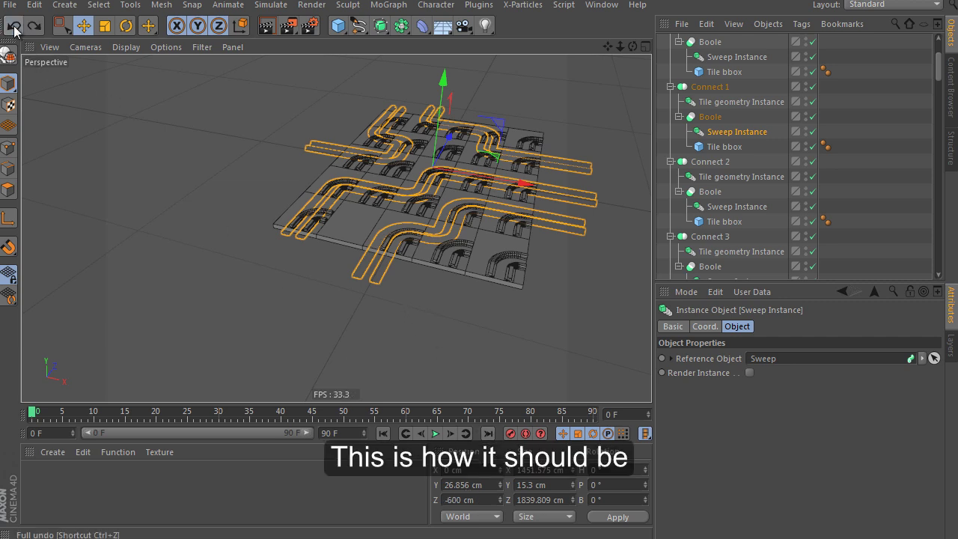
click(13, 27)
click(866, 110)
drag(940, 79, 939, 47)
double_click(748, 145)
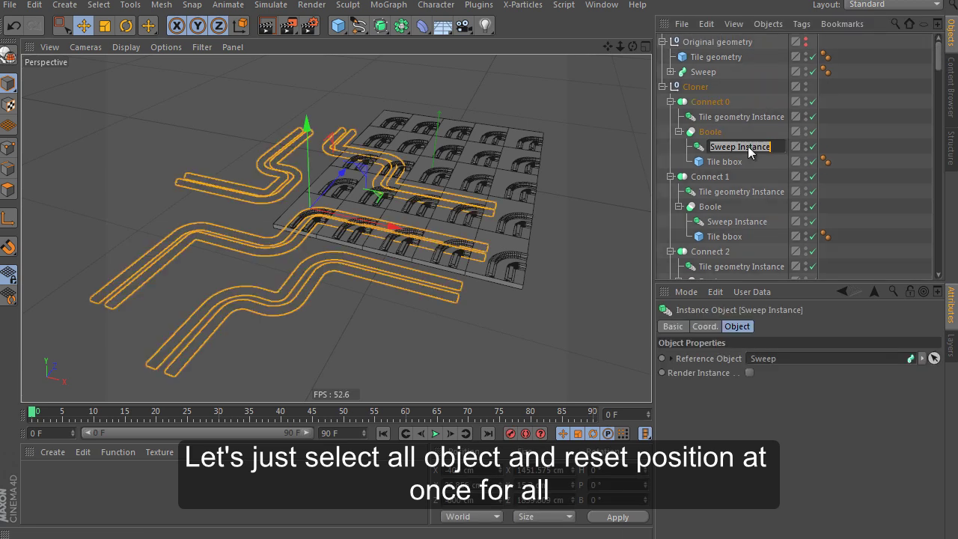
right_click(747, 147)
click(777, 171)
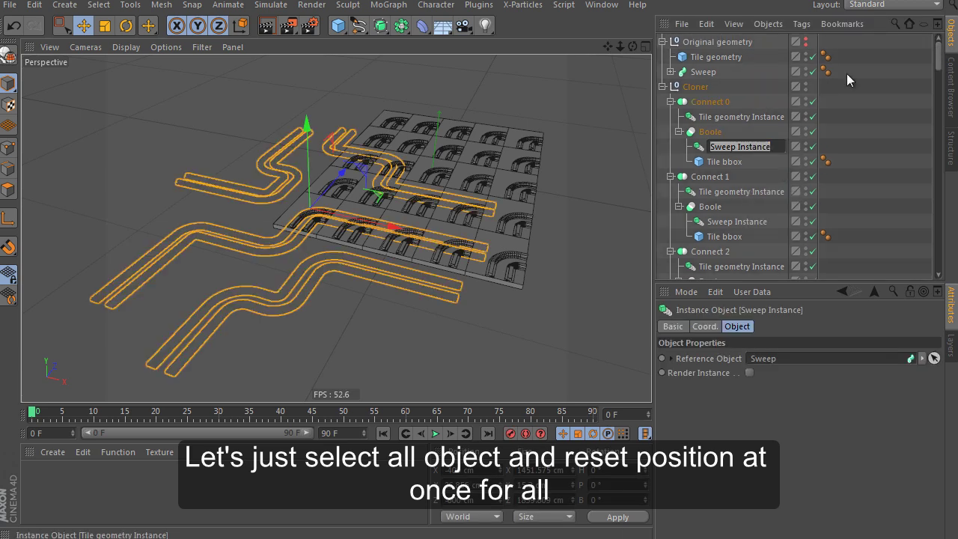
key(Return)
click(893, 23)
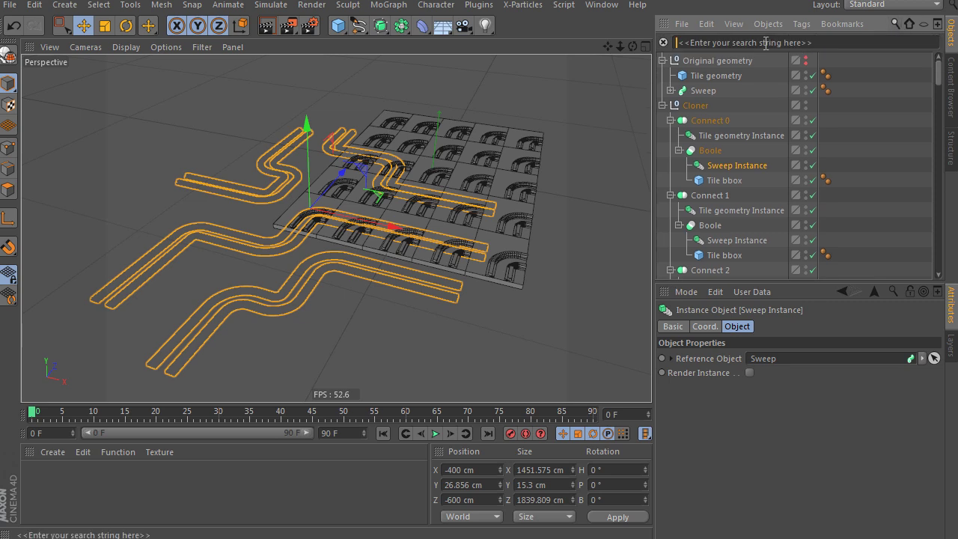
right_click(766, 42)
click(782, 78)
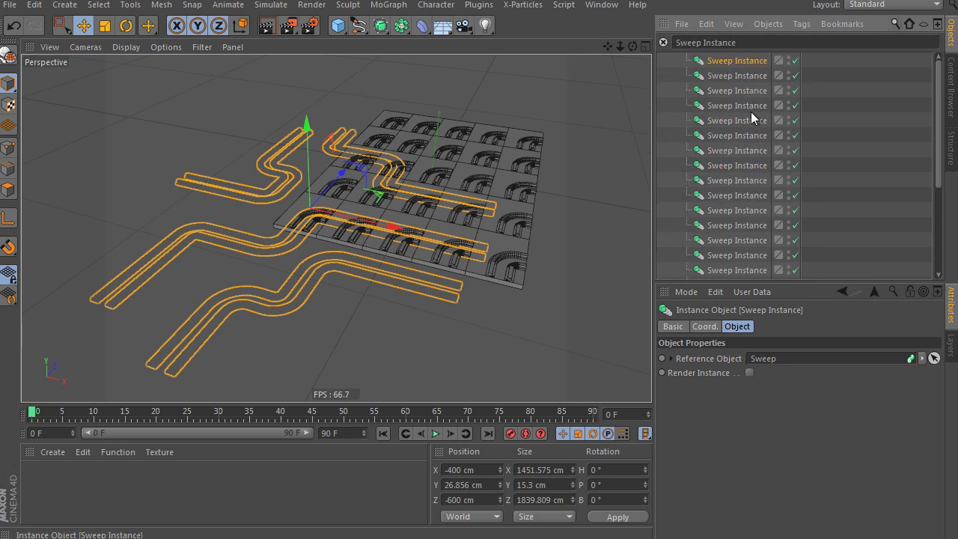
scroll(751, 112, down, 5)
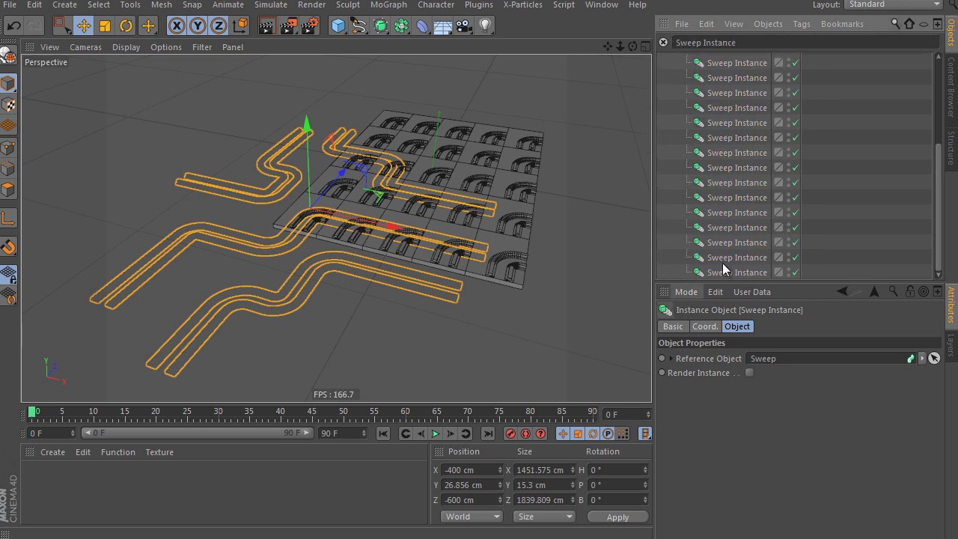
key(ctrl+z)
key(ctrl+a)
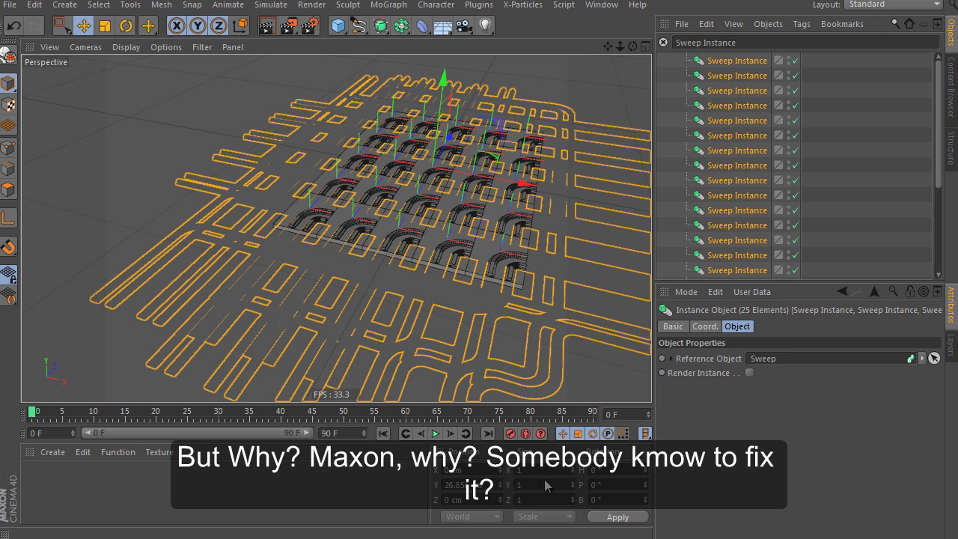
click(840, 209)
click(663, 43)
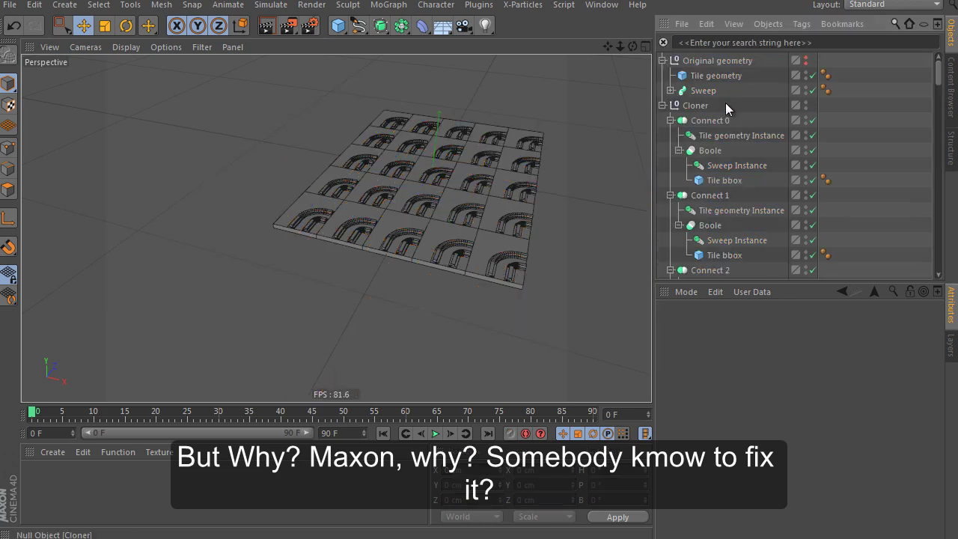
click(696, 106)
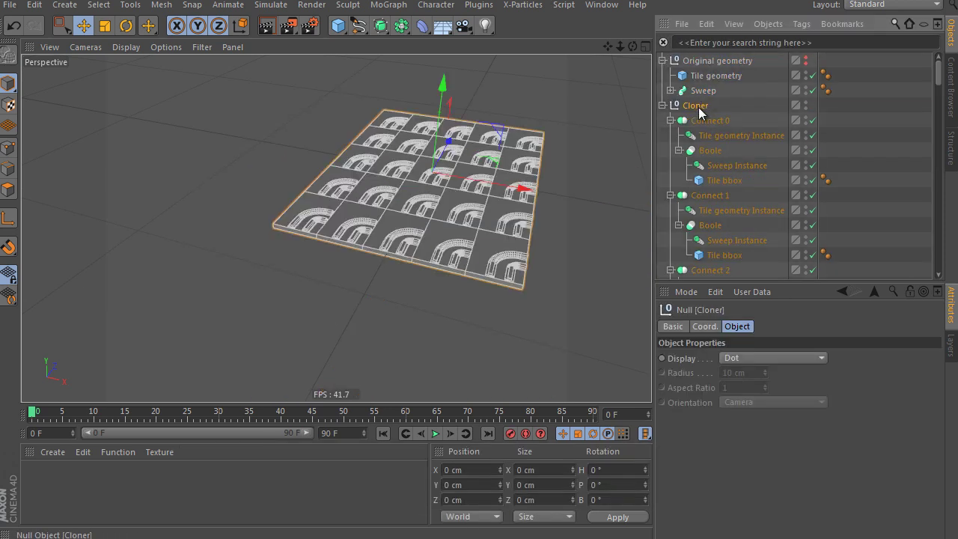
Step: Add an XPresso tag to the Cloner and resize the XPresso editor
right_click(697, 111)
mouse_move(748, 84)
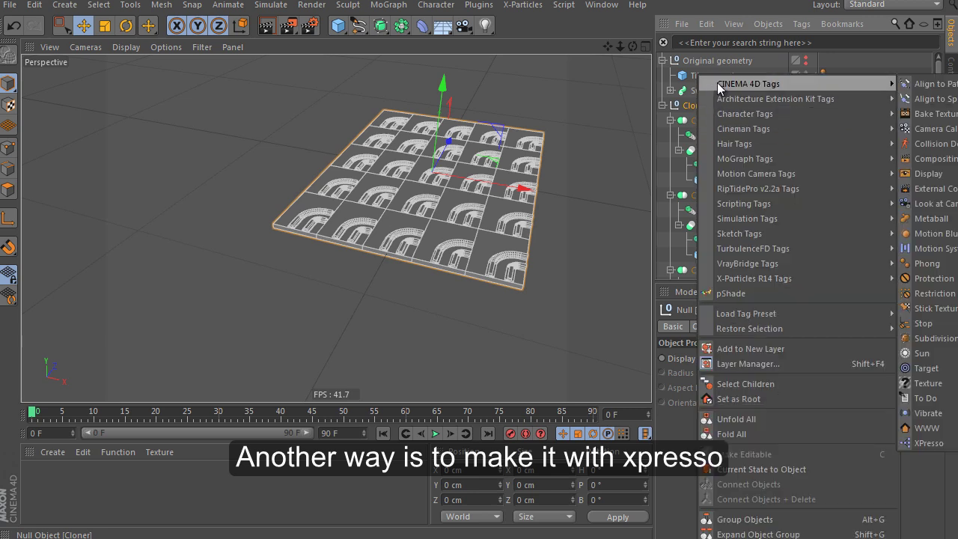
click(923, 443)
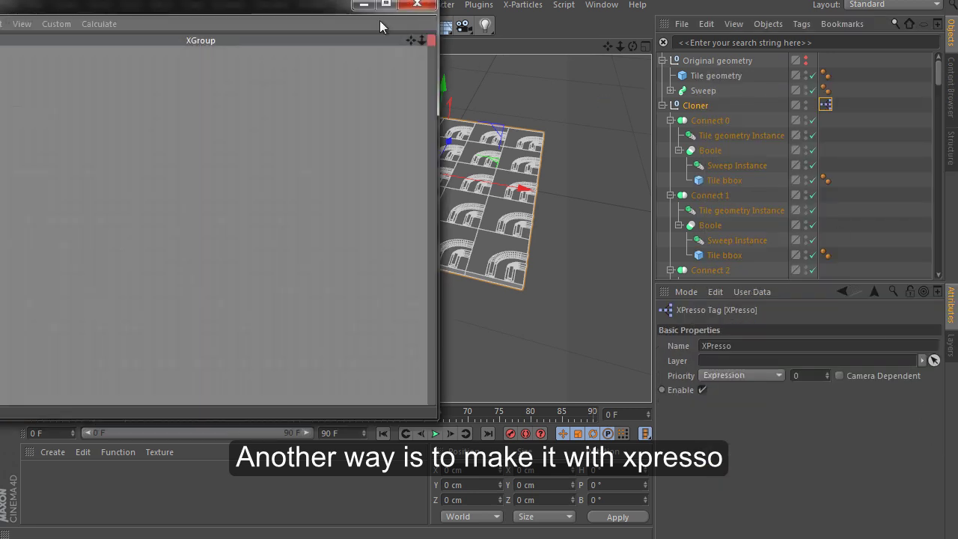
drag(386, 38, 658, 77)
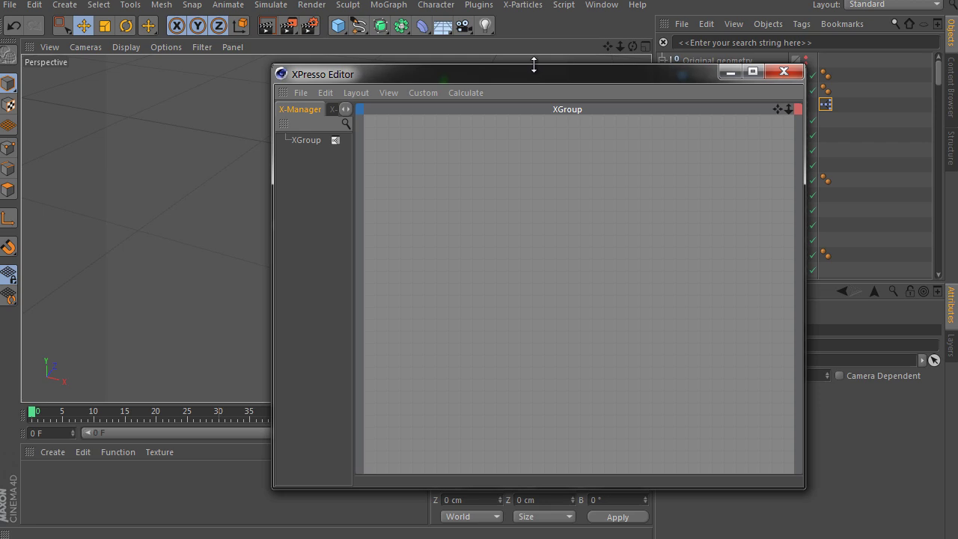
mouse_move(534, 65)
mouse_down()
mouse_move(536, 219)
mouse_move(299, 261)
mouse_up()
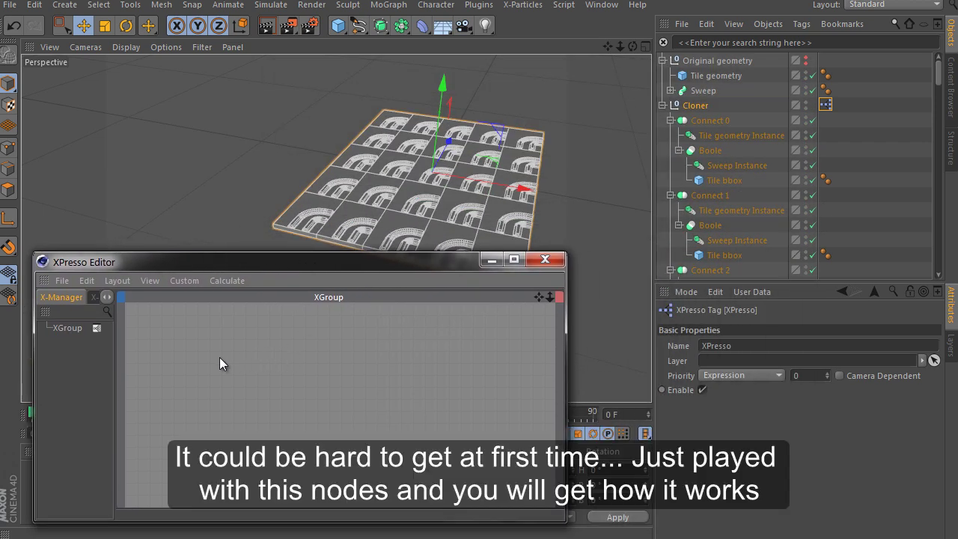
Step: Add a Hierarchy node and a Connect 0 object node to the graph
right_click(171, 329)
mouse_move(283, 340)
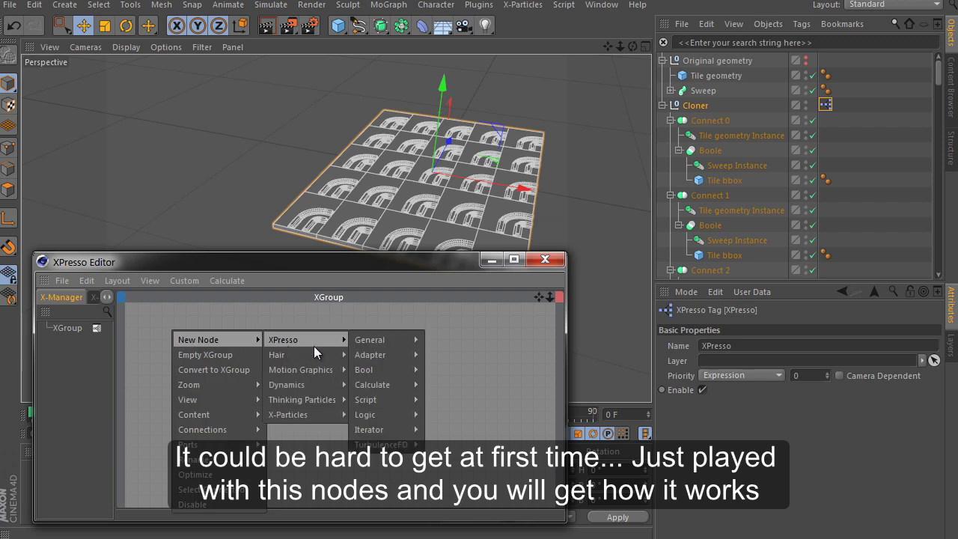
mouse_move(372, 399)
click(446, 429)
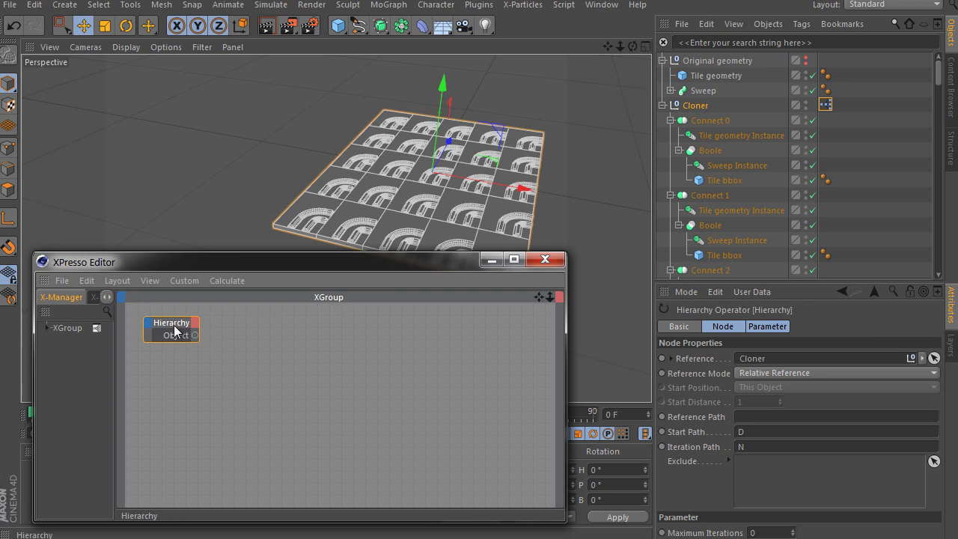
drag(176, 331, 197, 365)
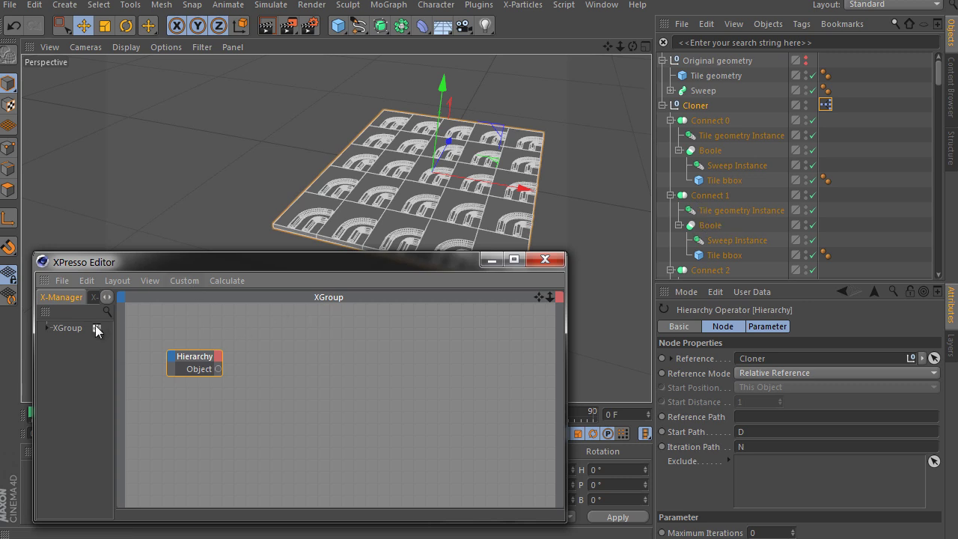
drag(710, 120, 256, 367)
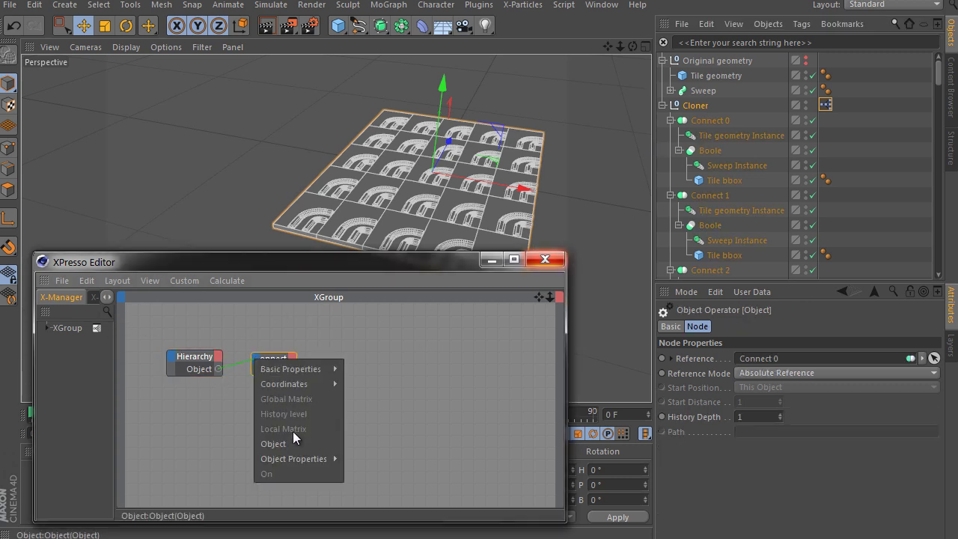
Step: Wire Hierarchy into Connect 0's Object input and add a Name output port
click(293, 443)
click(293, 362)
mouse_move(329, 372)
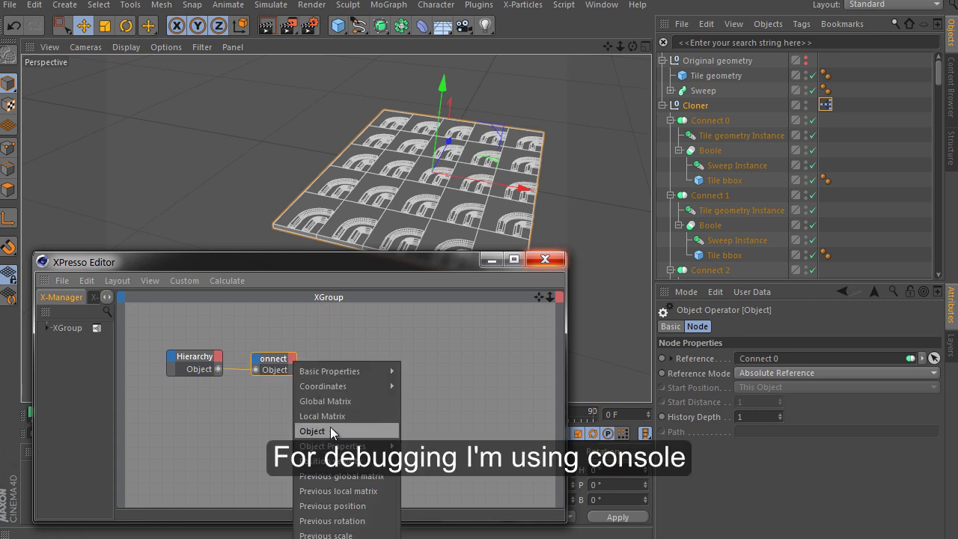
click(419, 415)
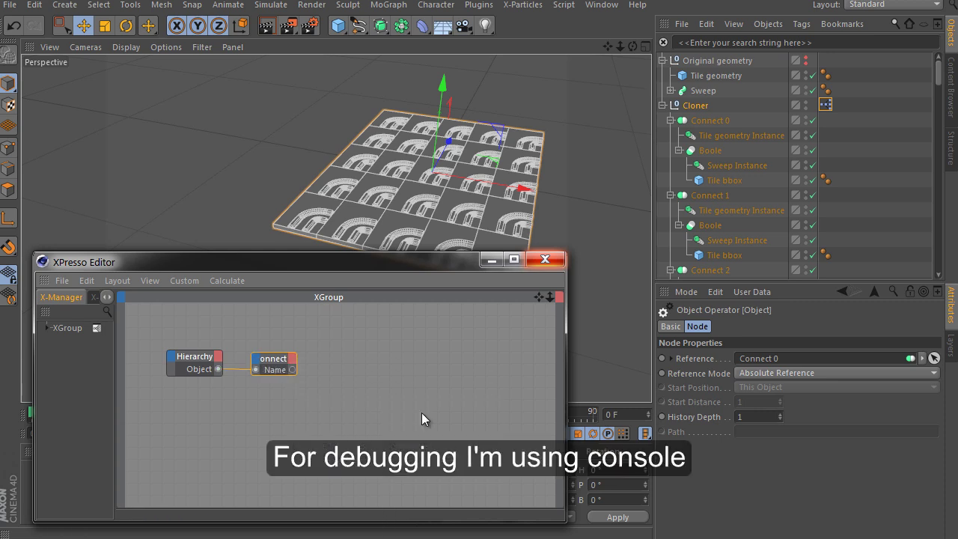
click(293, 359)
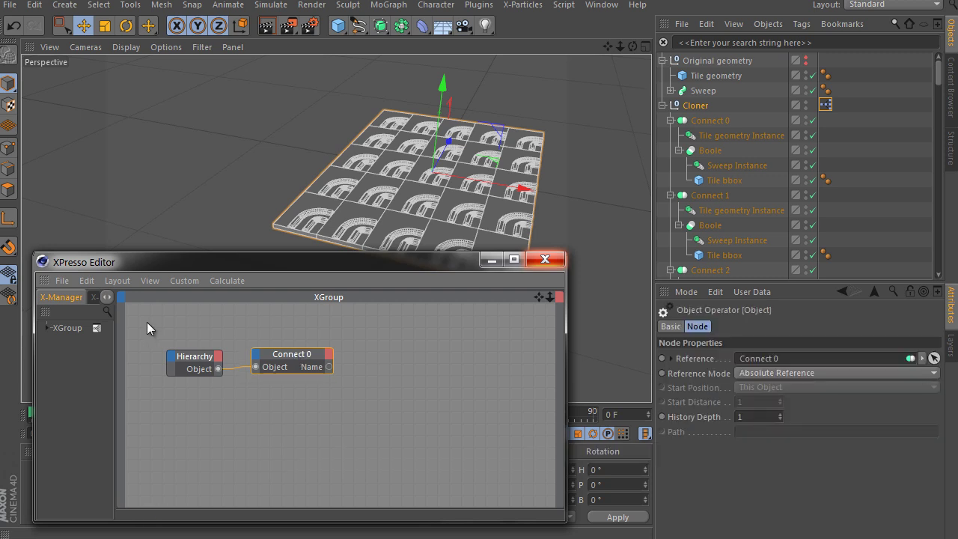
Step: Find 'cons' in the node library and add a Print to console node
click(106, 297)
click(93, 328)
text(c)
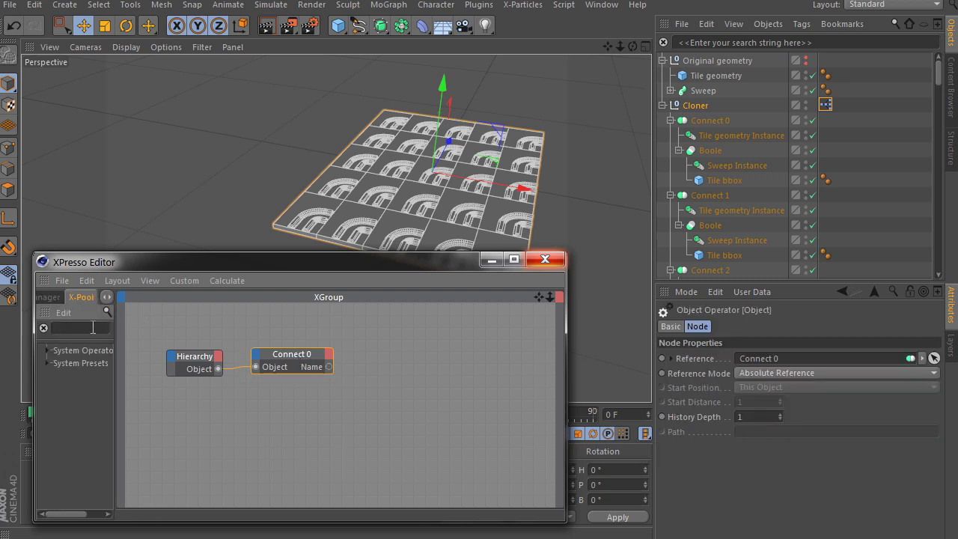
text(ons)
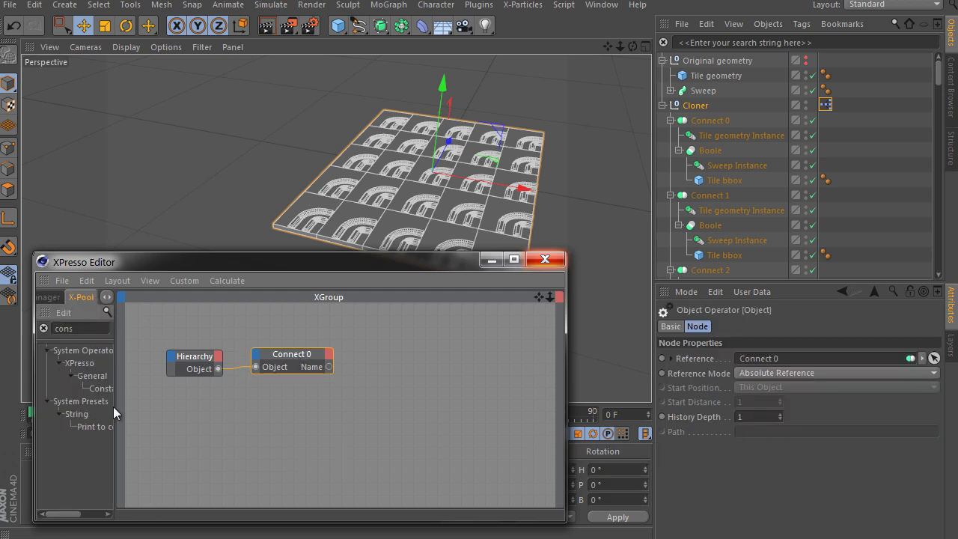
mouse_move(391, 360)
mouse_down()
mouse_move(379, 345)
mouse_move(329, 365)
mouse_up()
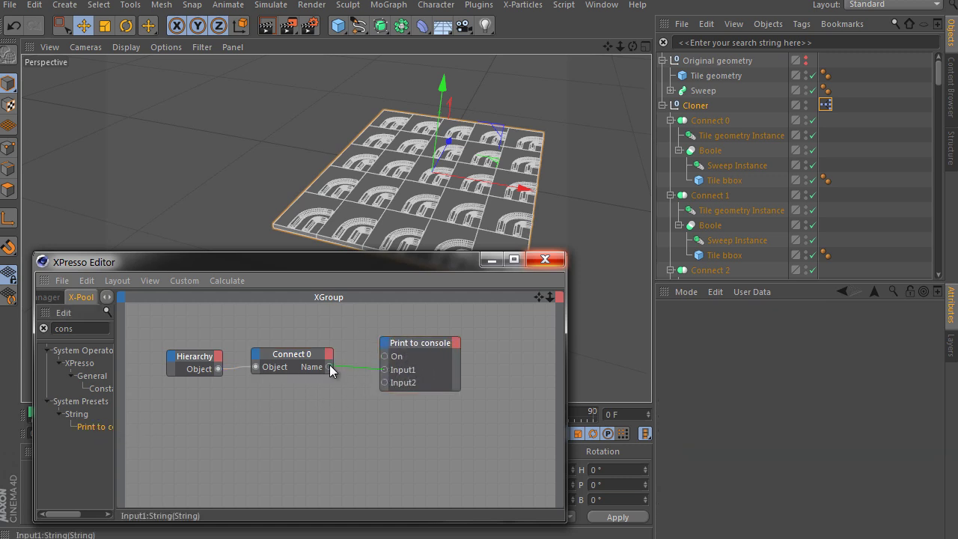
Step: Open the Console, arrange the windows, and advance to frame 1
click(562, 5)
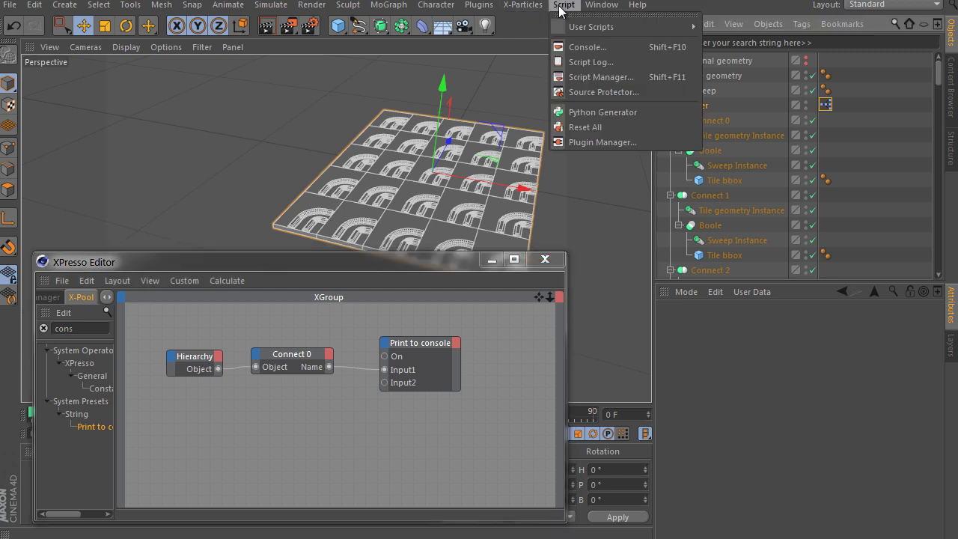
click(579, 44)
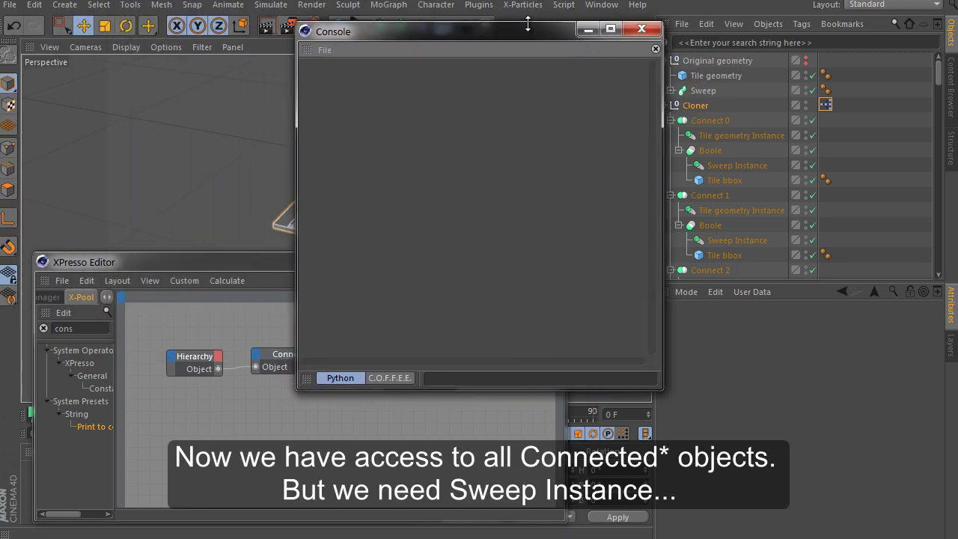
drag(501, 25, 501, 174)
drag(482, 72, 764, 306)
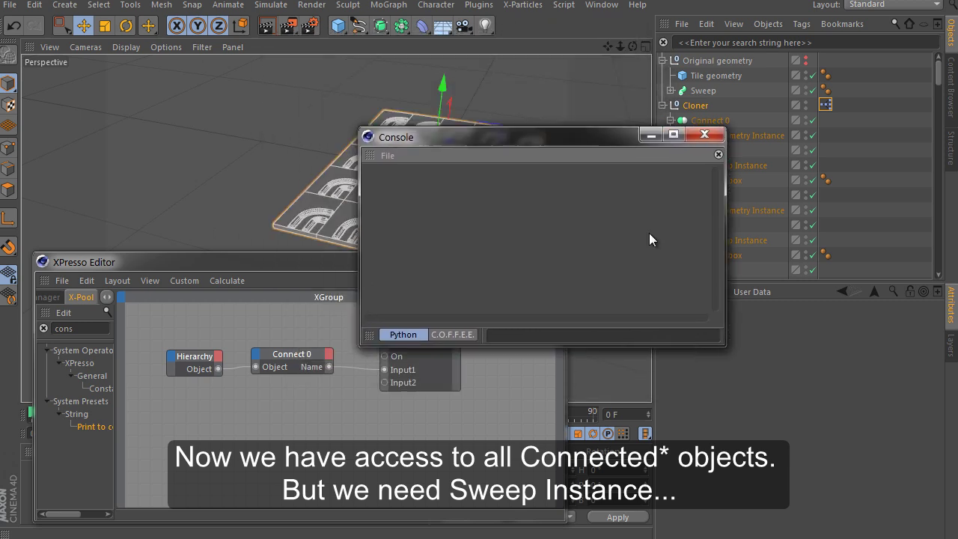
drag(676, 306, 109, 16)
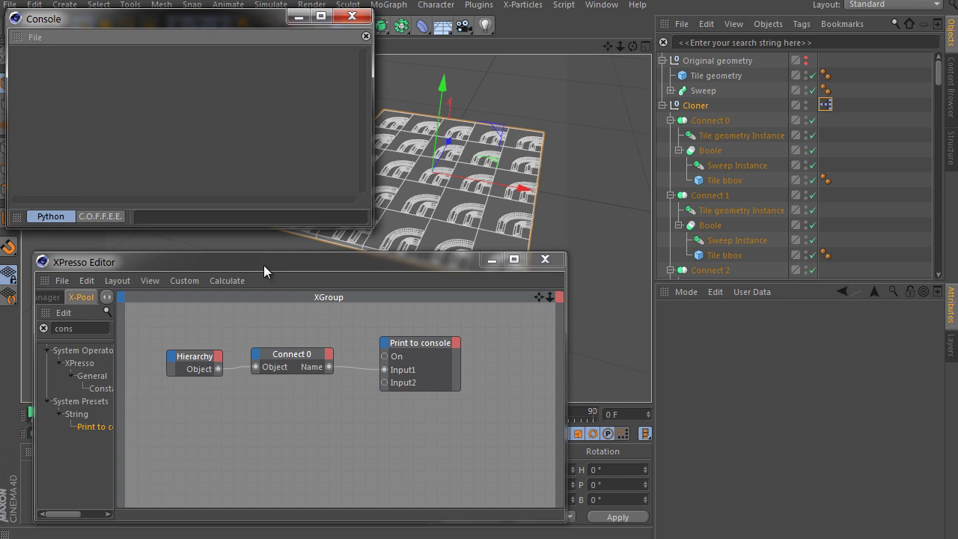
drag(263, 265, 313, 261)
click(36, 415)
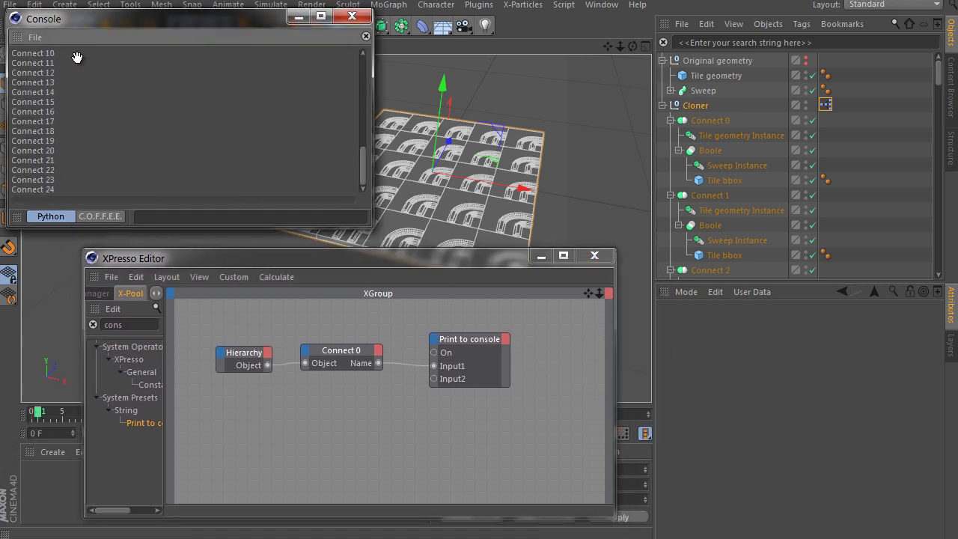
Step: Rearrange the graph nodes and inspect Connect 0 and its Sweep Instance
drag(450, 346, 530, 347)
click(351, 352)
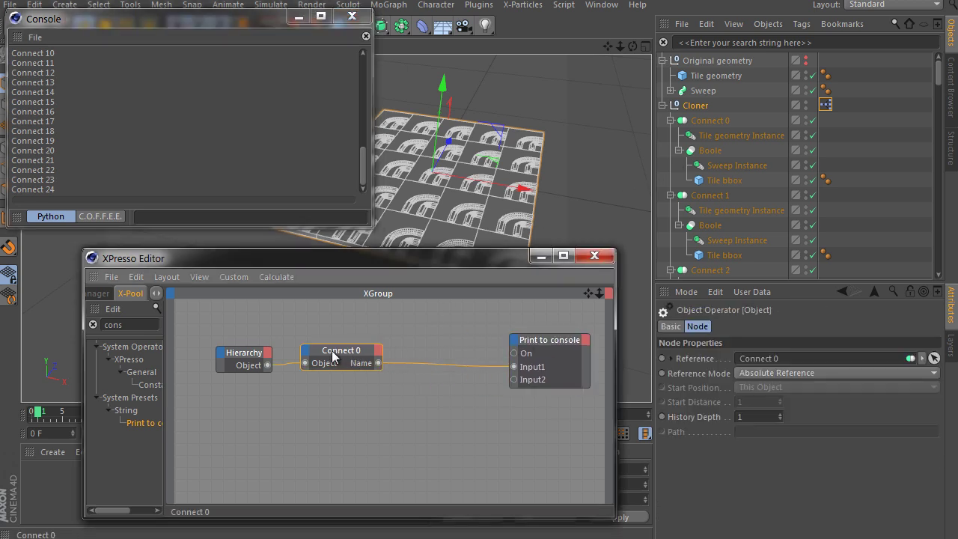
drag(332, 350, 410, 357)
click(706, 121)
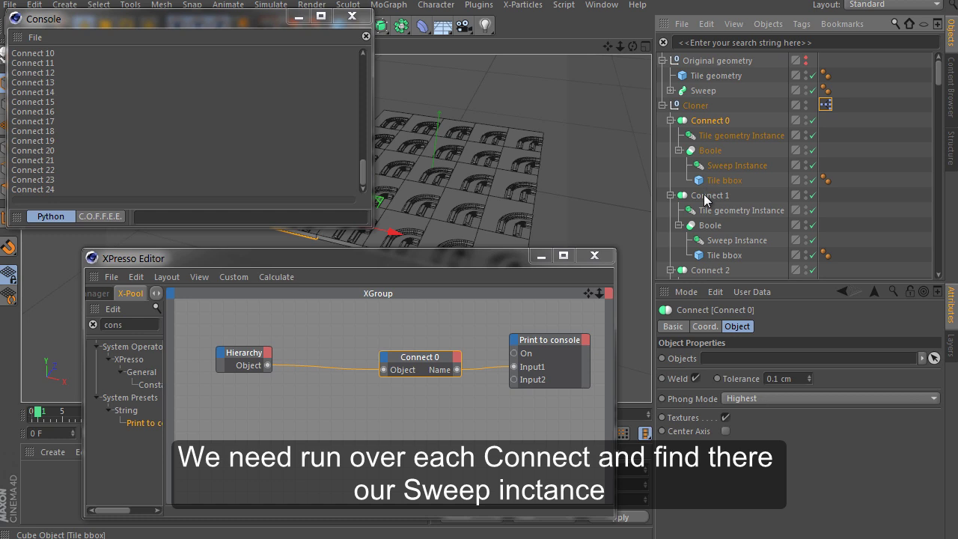
click(710, 166)
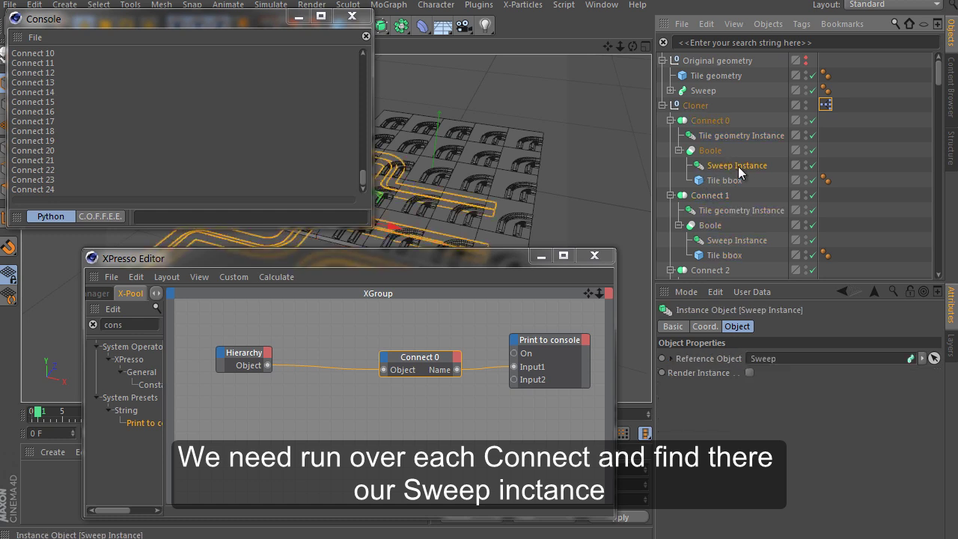
Step: Add a second Hierarchy node and wire Hierarchy → Hierarchy → Connect 0 in a row
click(243, 359)
right_click(257, 391)
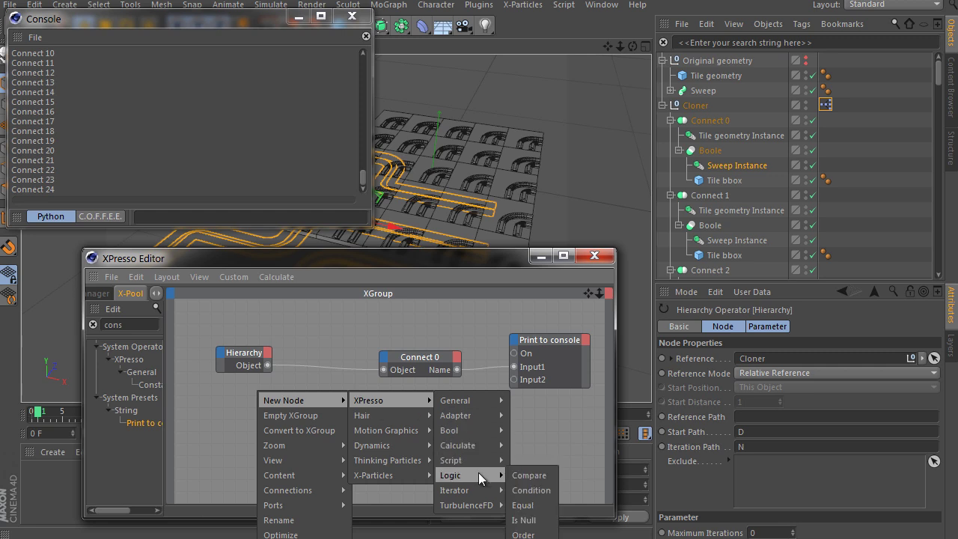
mouse_move(455, 491)
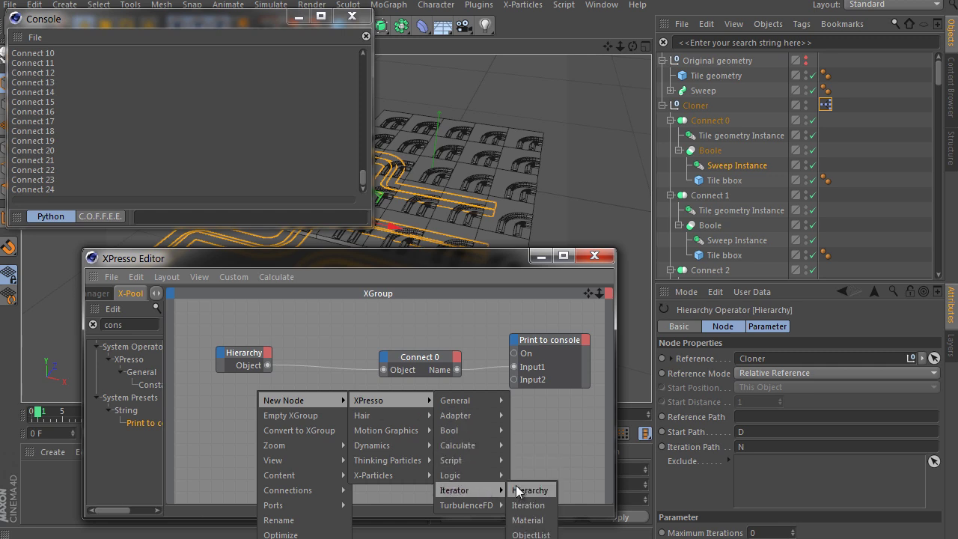
click(517, 488)
mouse_move(263, 389)
mouse_down()
mouse_move(344, 393)
mouse_move(314, 387)
mouse_up()
click(322, 407)
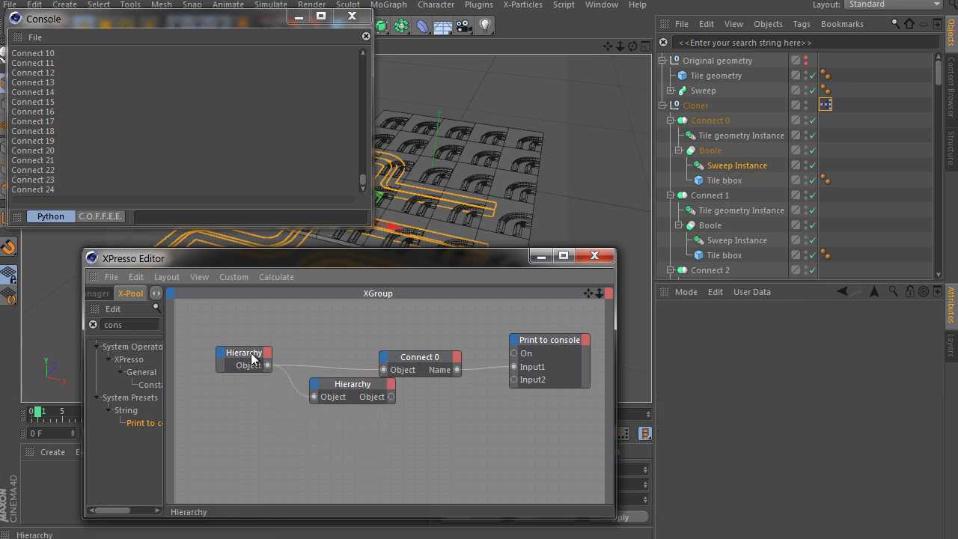
drag(257, 357, 249, 363)
mouse_move(347, 384)
mouse_down()
mouse_move(306, 385)
mouse_move(386, 372)
mouse_up()
drag(308, 382, 313, 353)
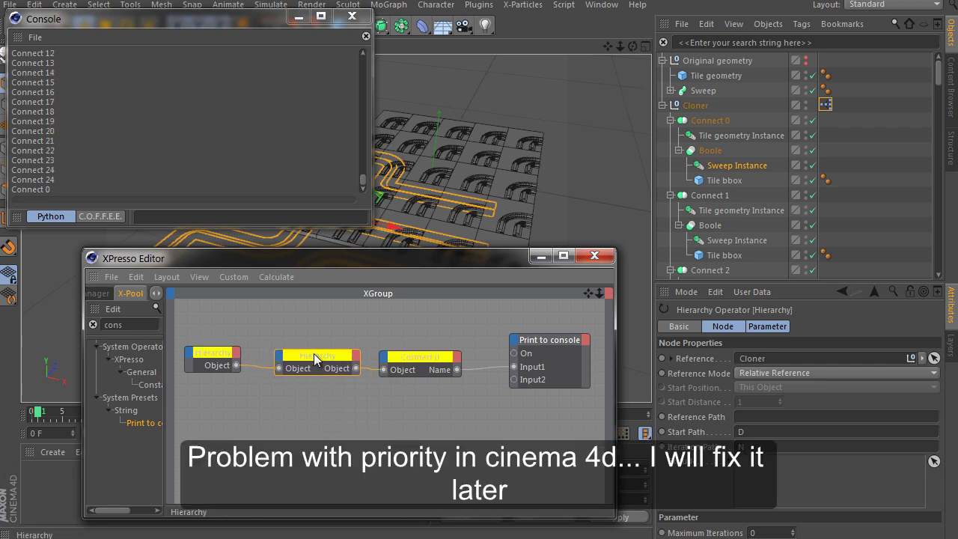
Step: Compare the second Hierarchy node's Start Path with the Connect 0, Tile geometry Instance and Boole objects
click(753, 431)
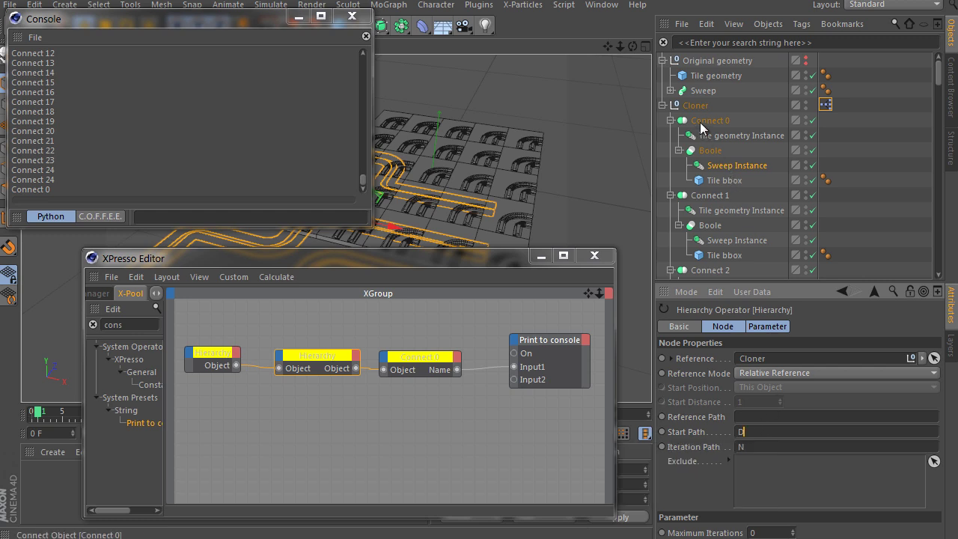
click(701, 123)
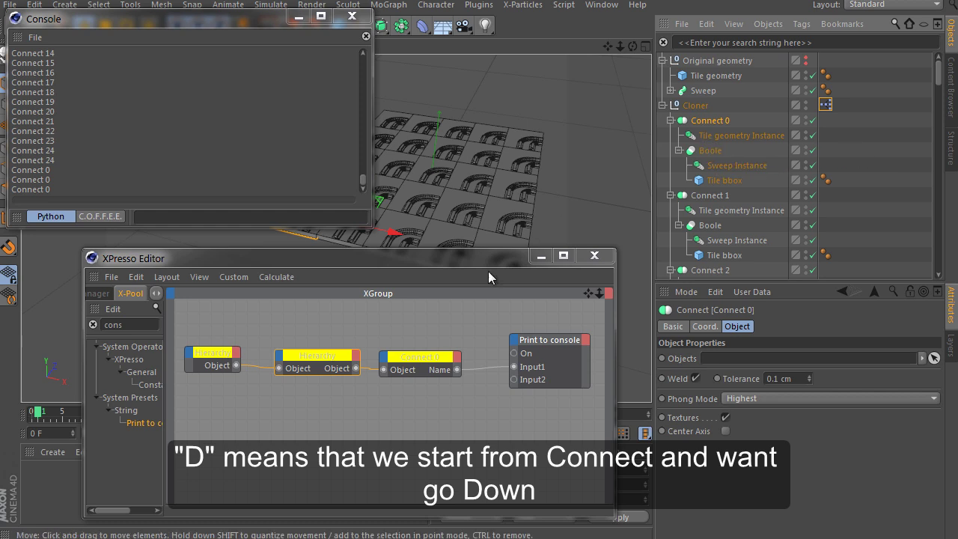
click(314, 357)
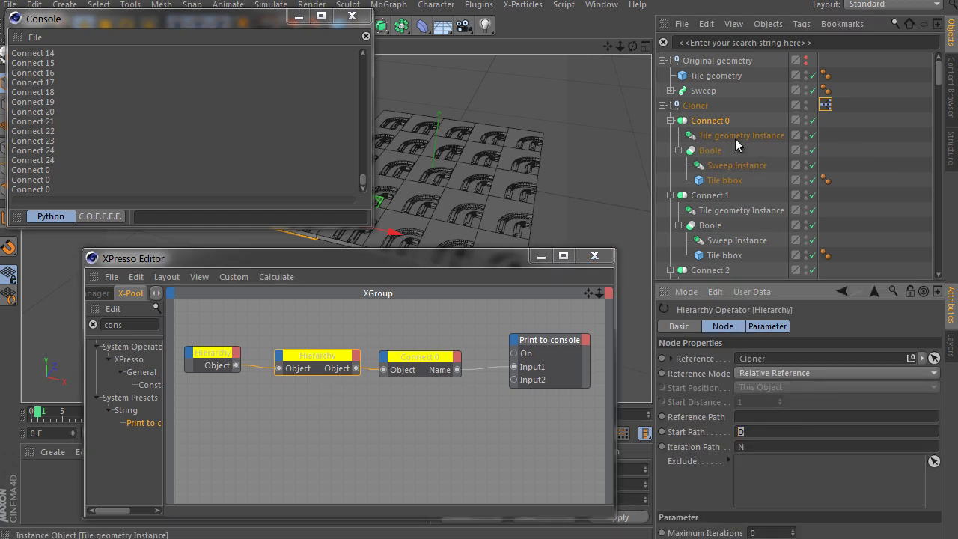
click(710, 136)
click(709, 151)
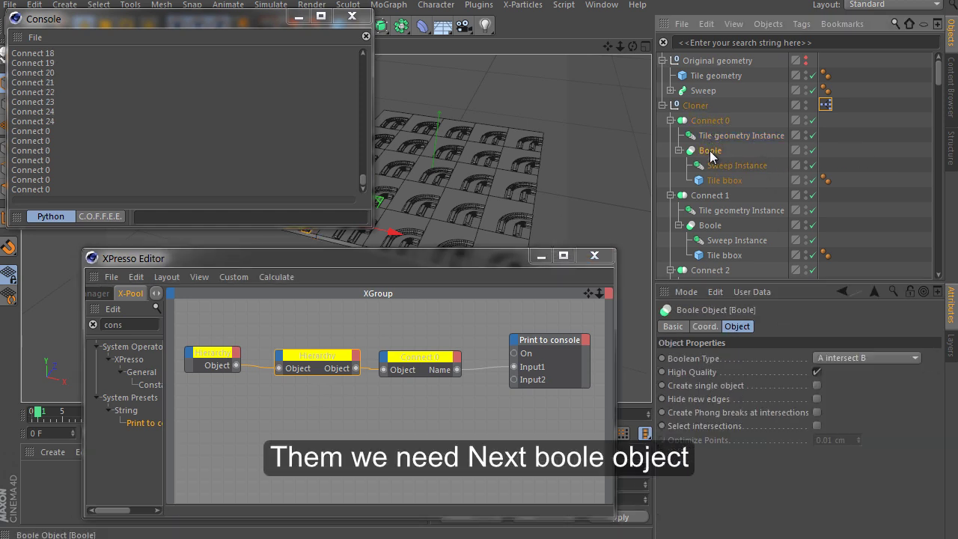
click(321, 357)
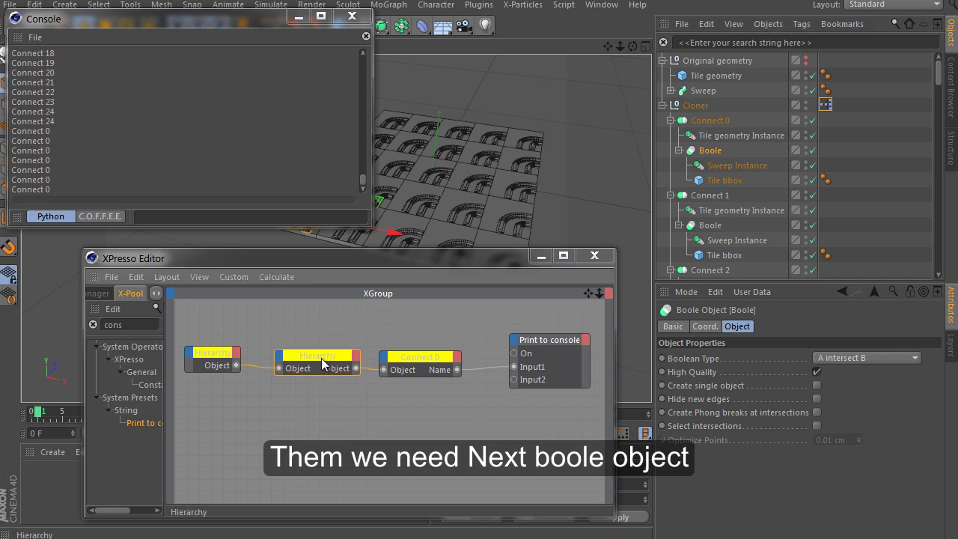
Step: Enter Start Path DND and Iteration Path F on the second Hierarchy node, then widen the XPresso window
click(761, 432)
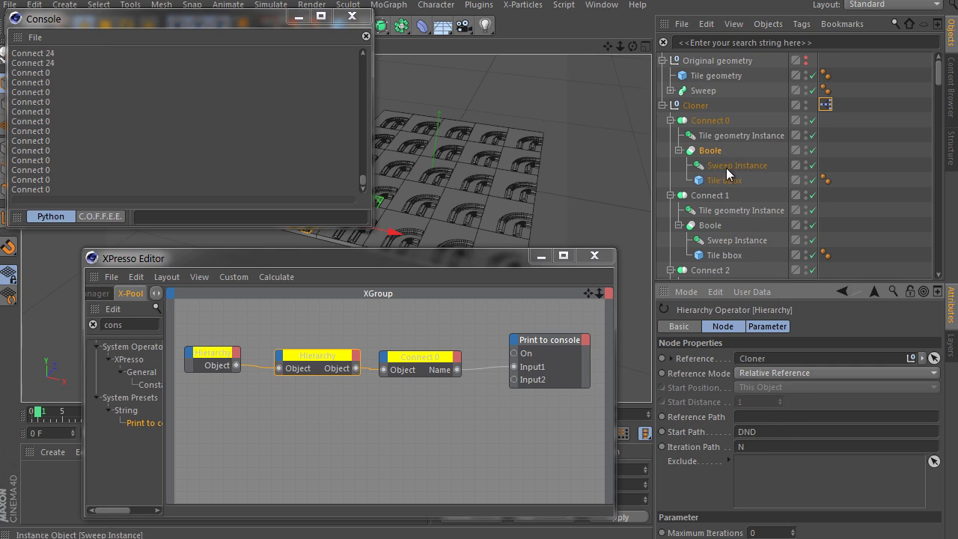
click(763, 447)
text(F)
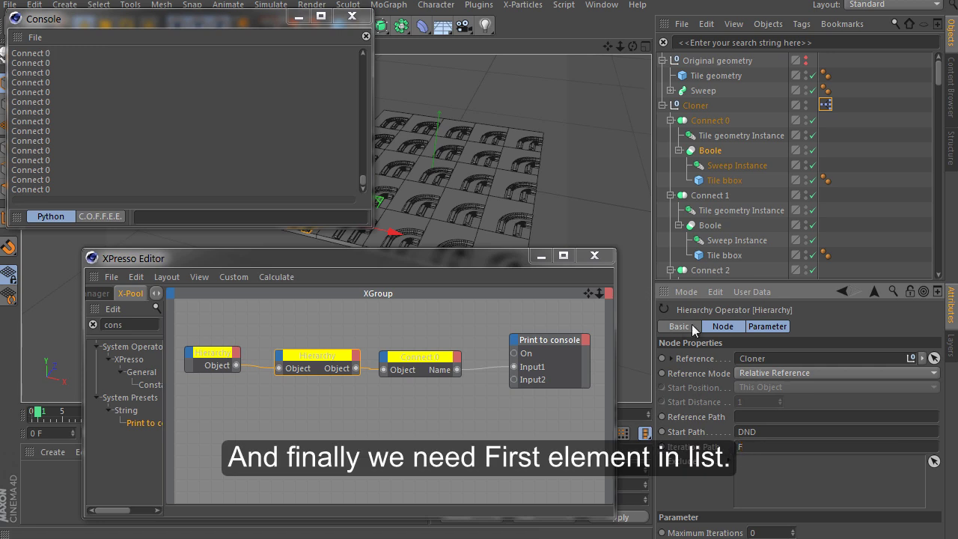
key(Return)
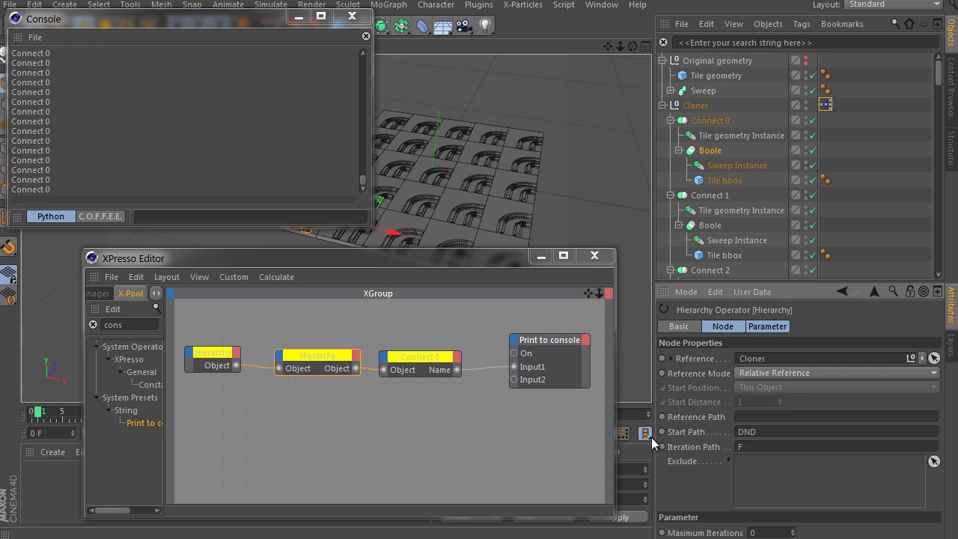
click(313, 359)
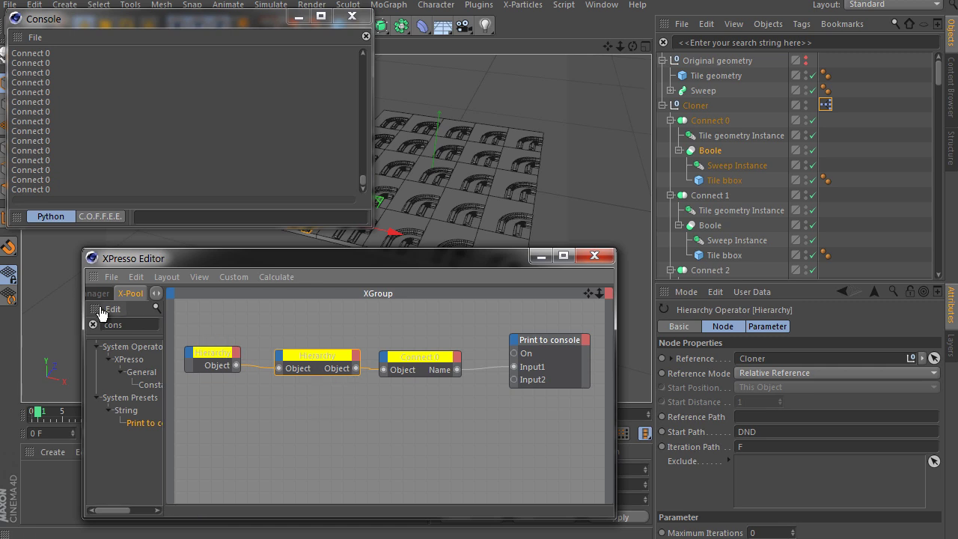
drag(84, 303, 65, 303)
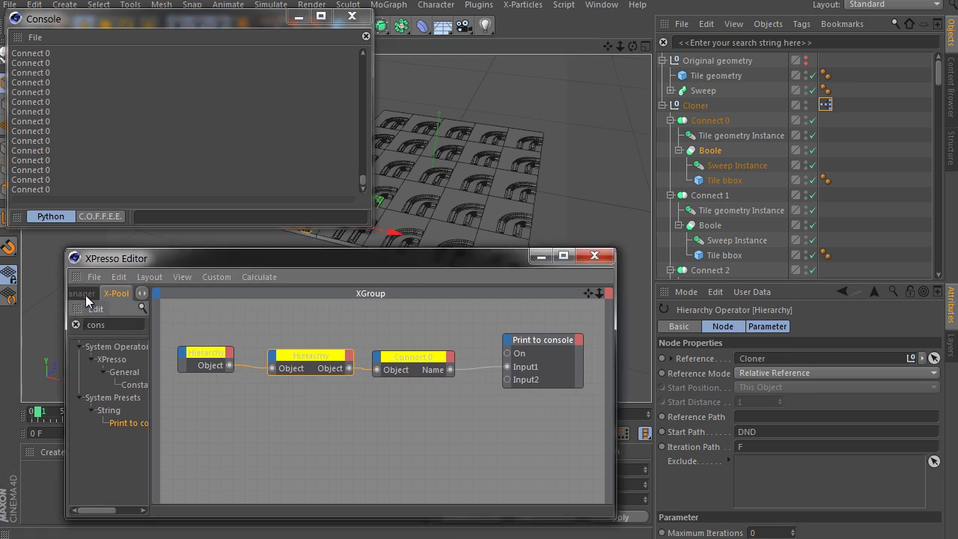
Step: In the X-Manager, move both Hierarchy (Cloner) entries above Print to console in evaluation order
click(83, 293)
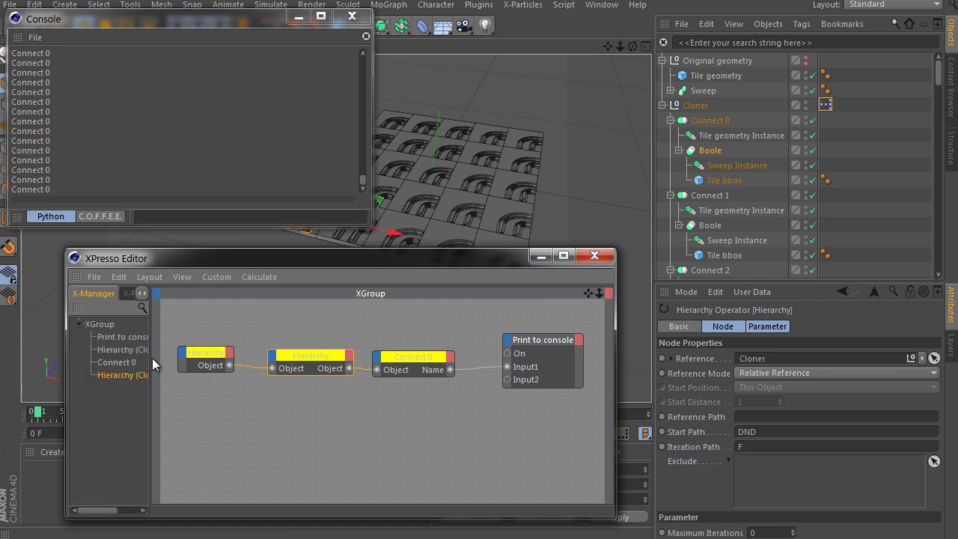
drag(152, 358, 178, 359)
drag(123, 374, 124, 331)
click(129, 350)
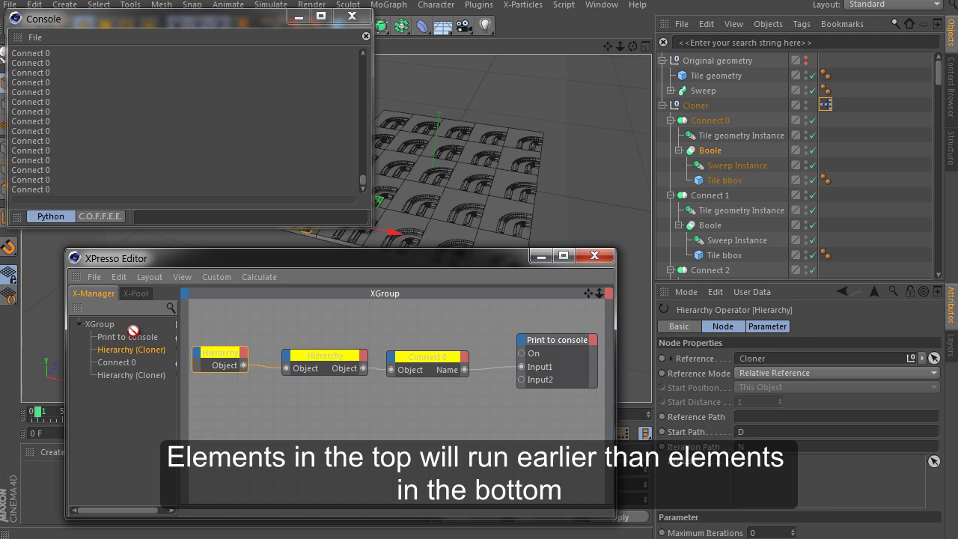
ctrl+click(134, 372)
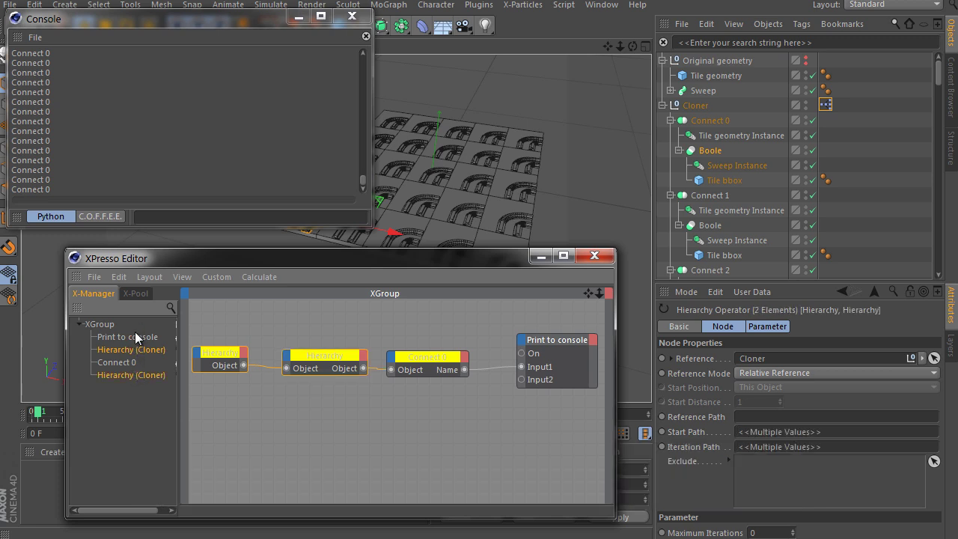
mouse_move(147, 371)
mouse_down()
mouse_move(135, 333)
mouse_move(147, 339)
mouse_up()
click(169, 358)
click(255, 403)
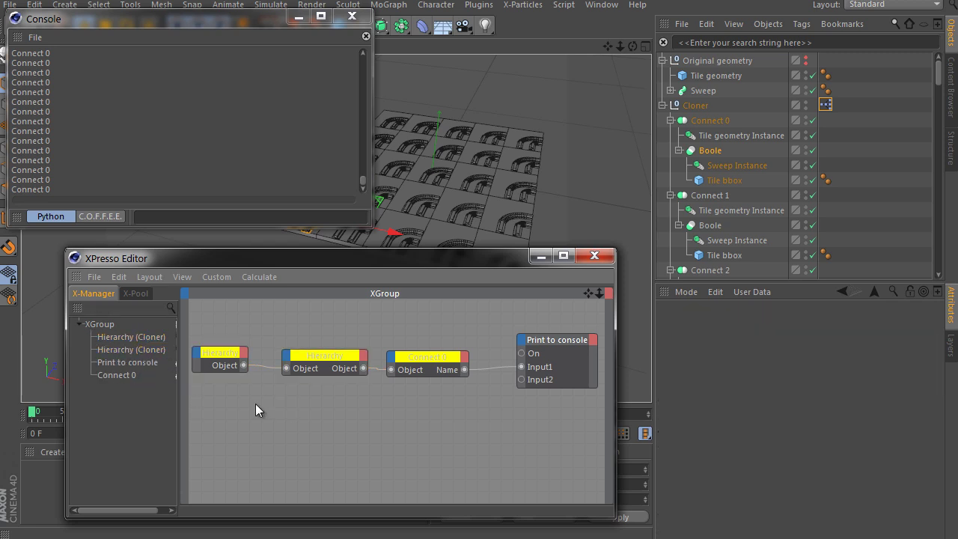
click(39, 414)
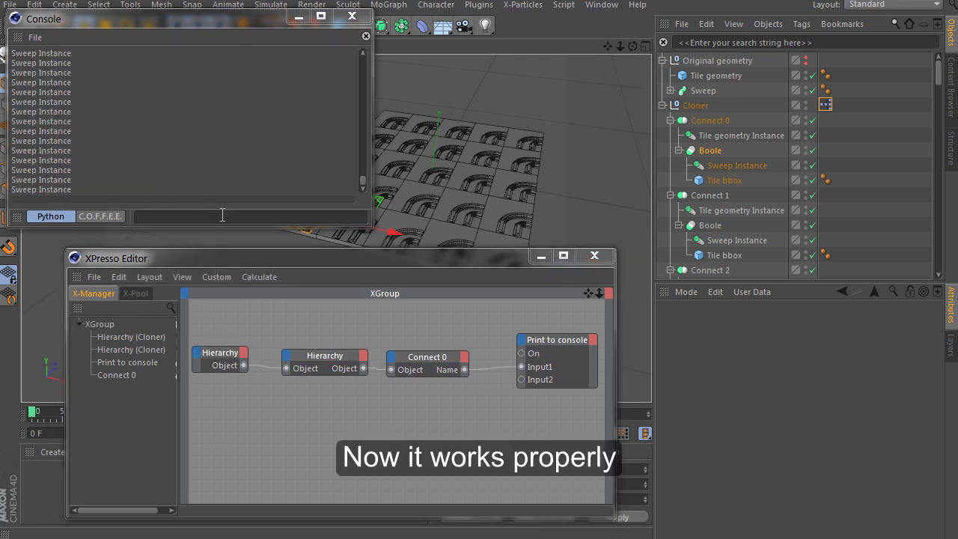
Step: Check the first Hierarchy node's Start Path, then marquee-select the Print to console node
click(327, 358)
drag(327, 359, 325, 357)
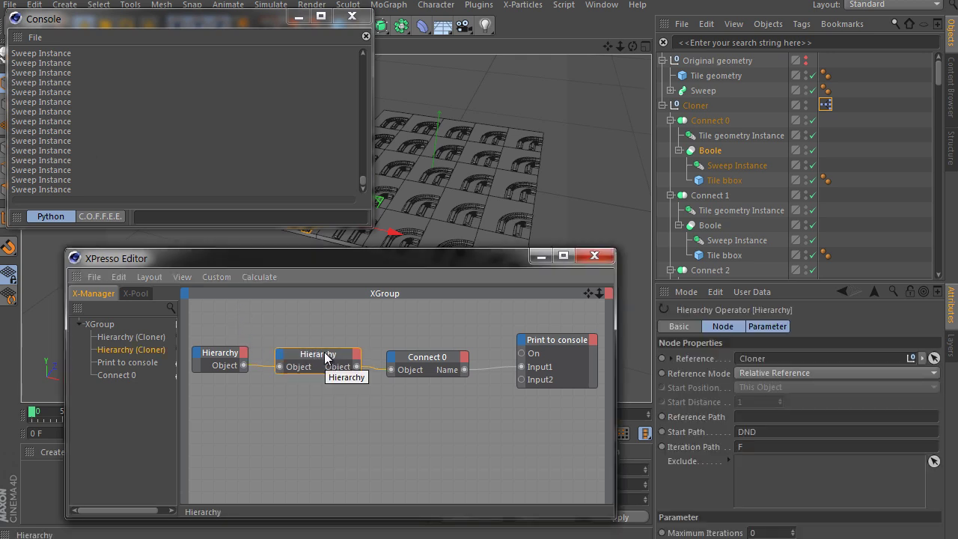
click(113, 337)
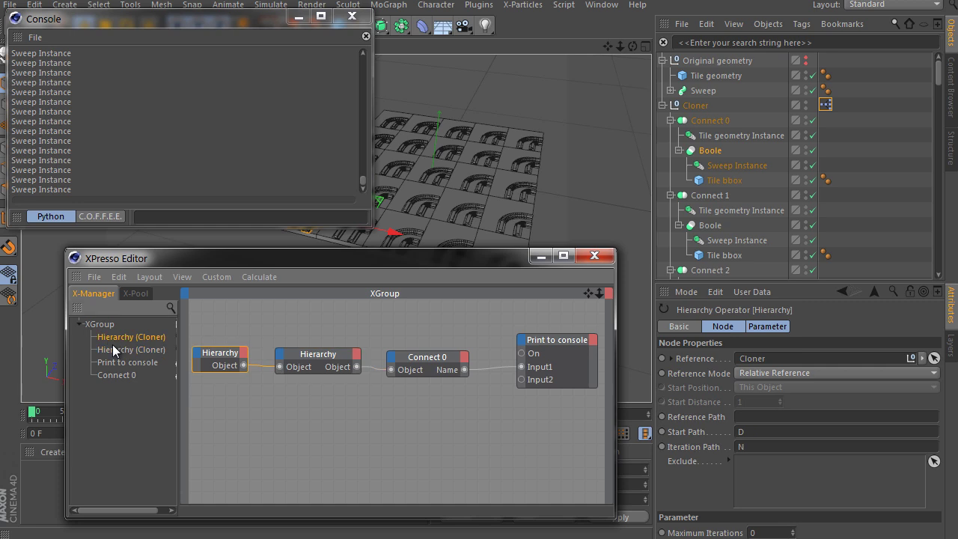
click(763, 431)
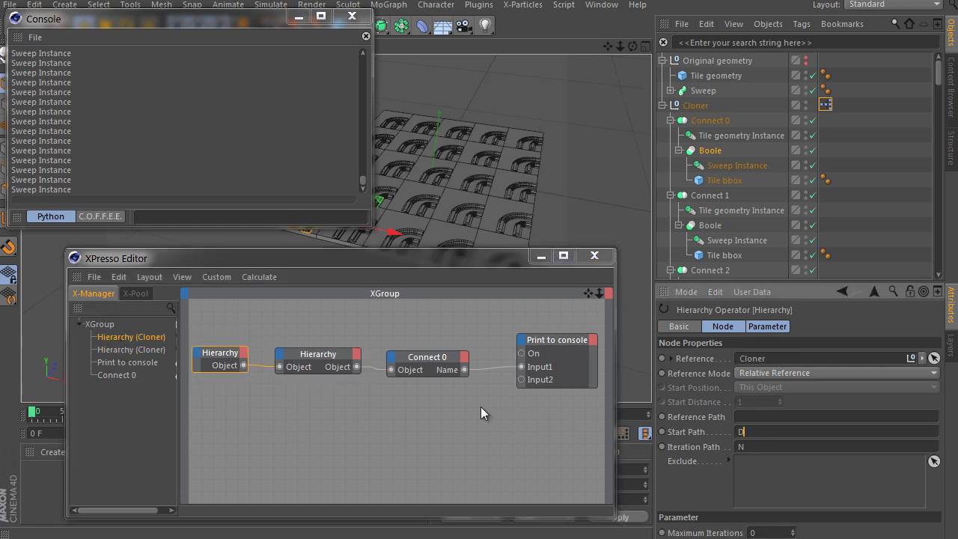
drag(505, 319, 589, 407)
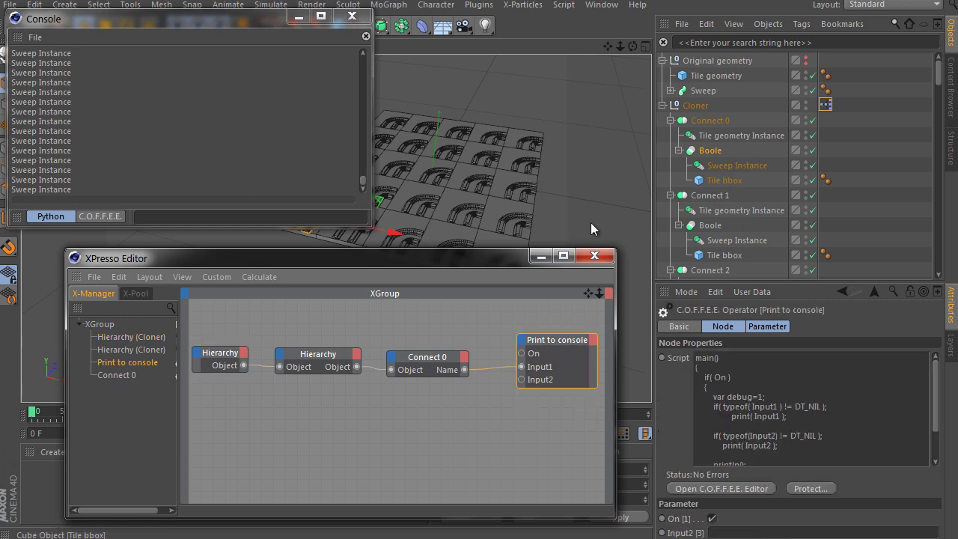
Step: Delete the Print to console node and close the Console window
key(Delete)
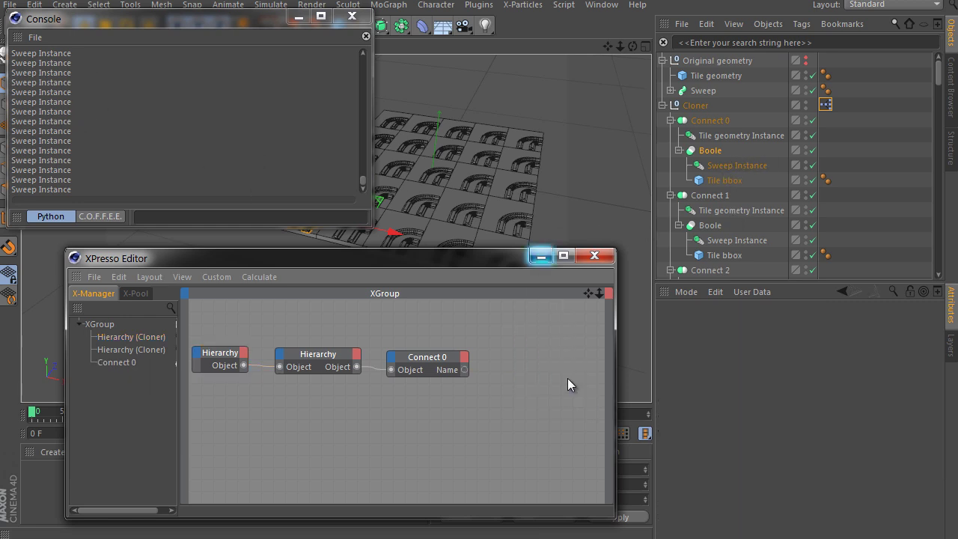
click(352, 16)
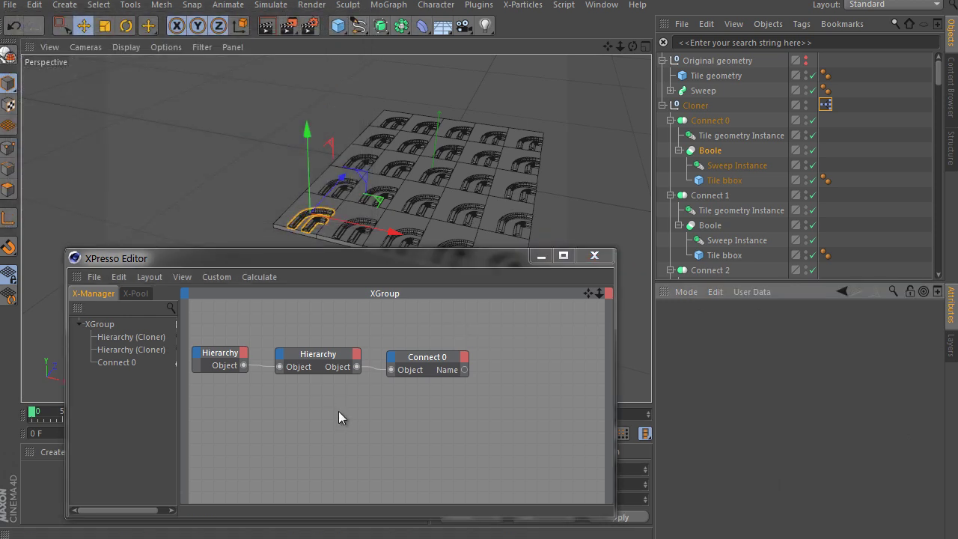
drag(589, 294, 583, 293)
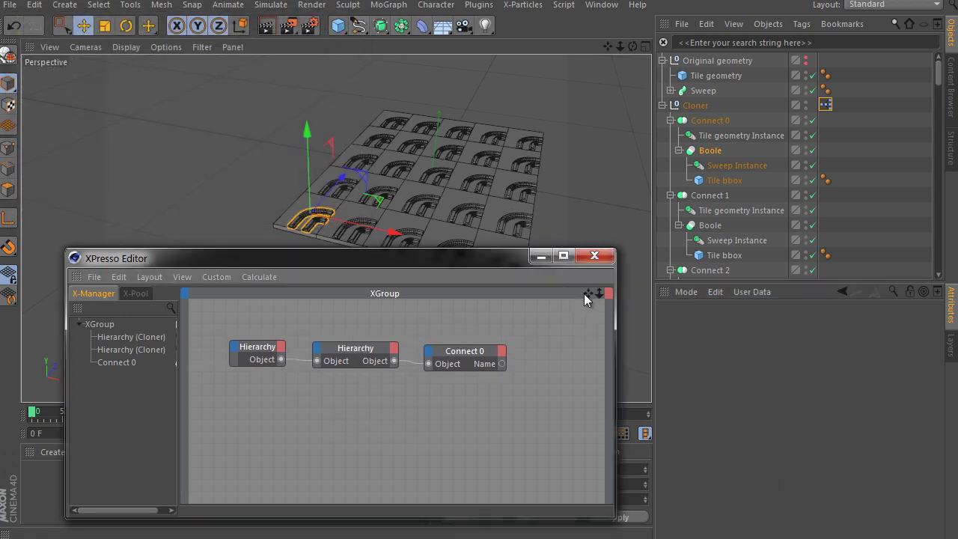
Step: Add Global Position X and Global Position Z input ports to Connect 0
click(347, 358)
drag(460, 358, 481, 352)
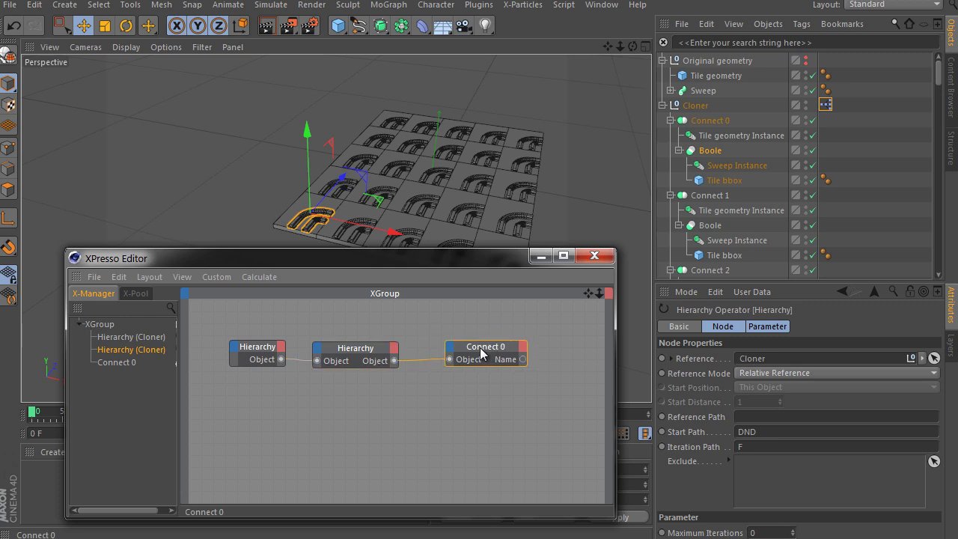
click(450, 347)
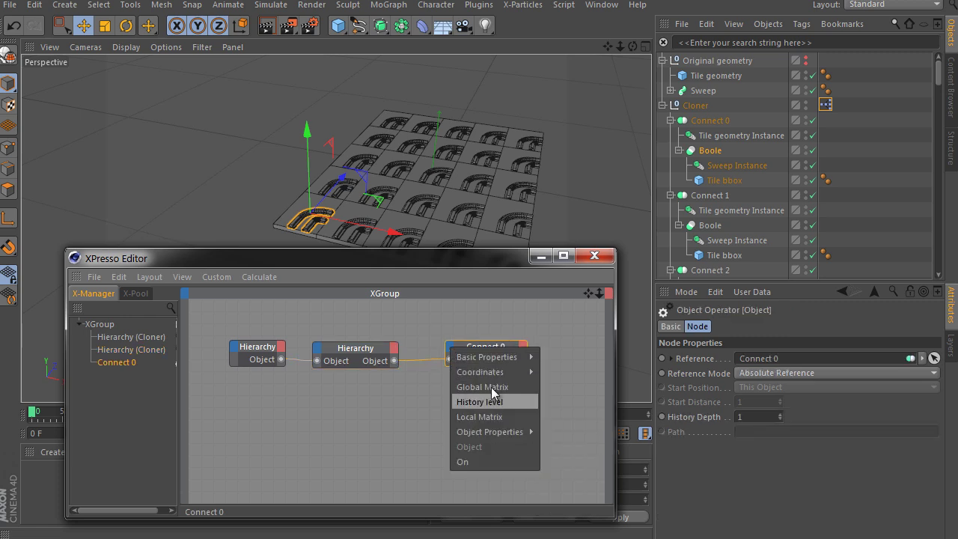
mouse_move(479, 372)
click(657, 387)
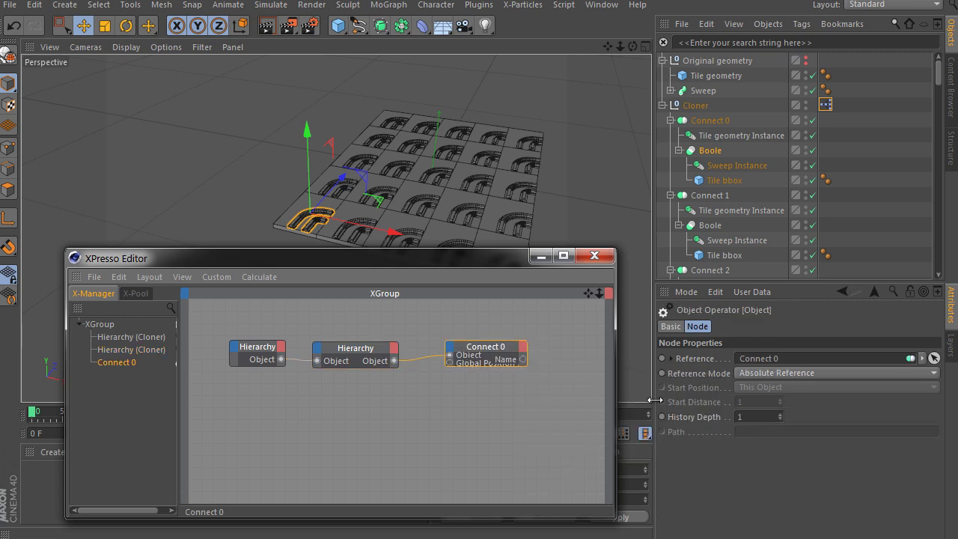
click(450, 345)
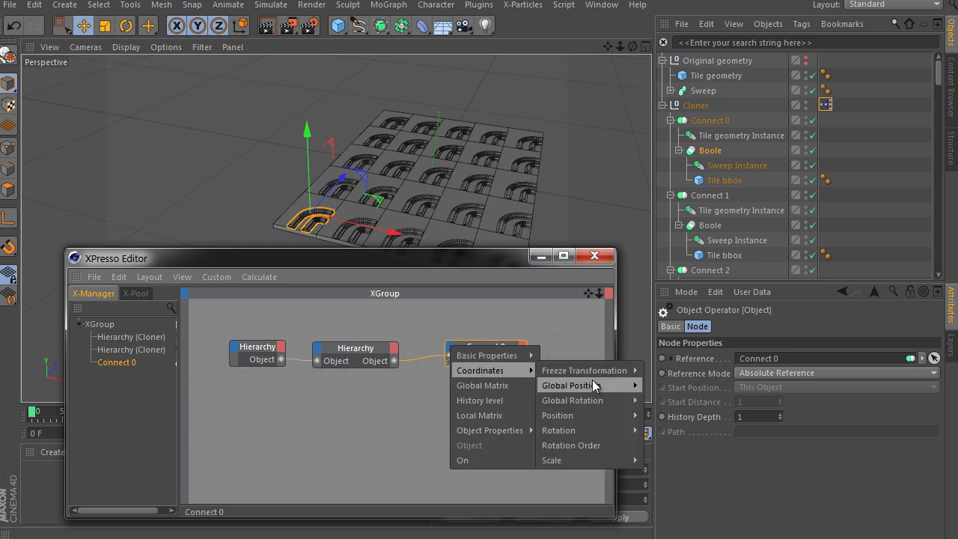
click(681, 430)
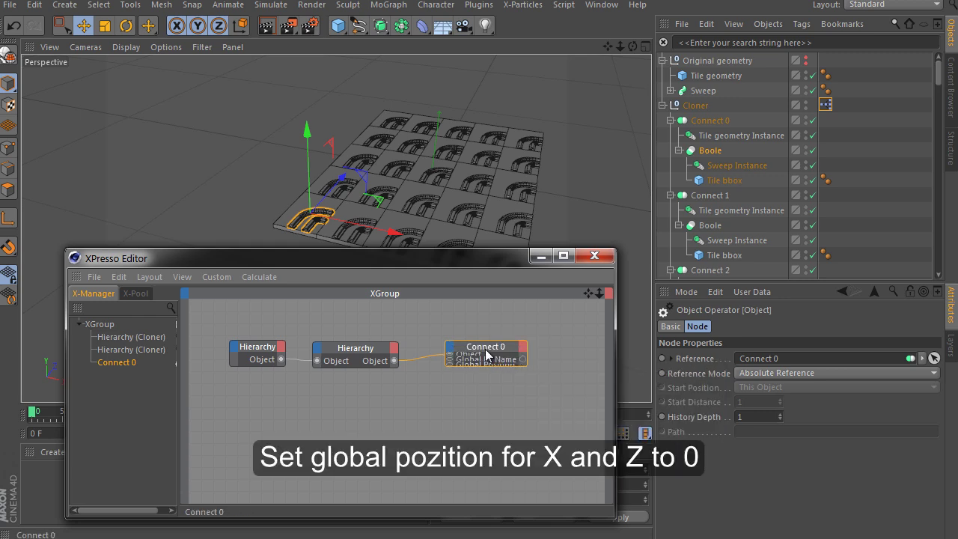
click(419, 396)
Step: Add a Constant node with value 0 from the node library, then close the XPresso editor
click(136, 293)
text(cons)
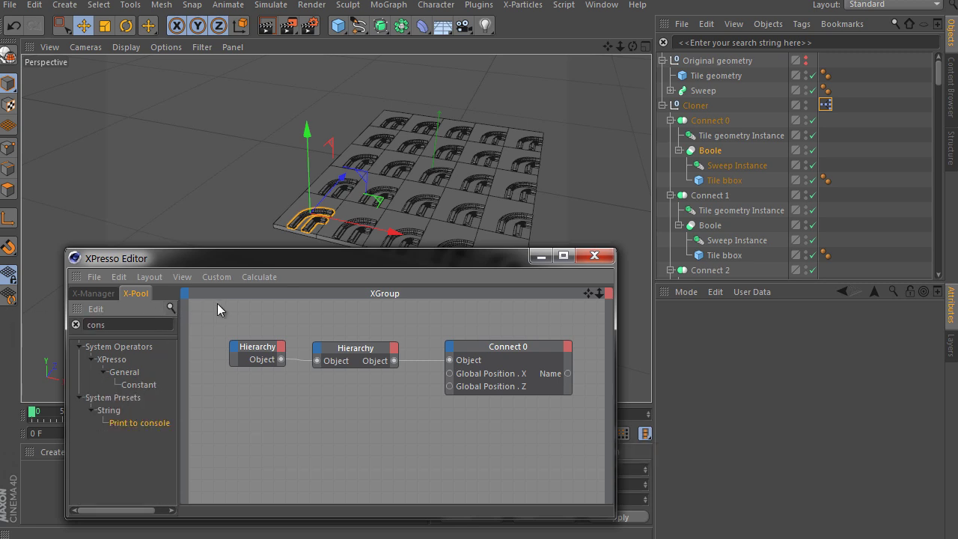
mouse_move(136, 386)
mouse_down()
mouse_move(368, 411)
mouse_move(449, 373)
mouse_move(367, 411)
mouse_up()
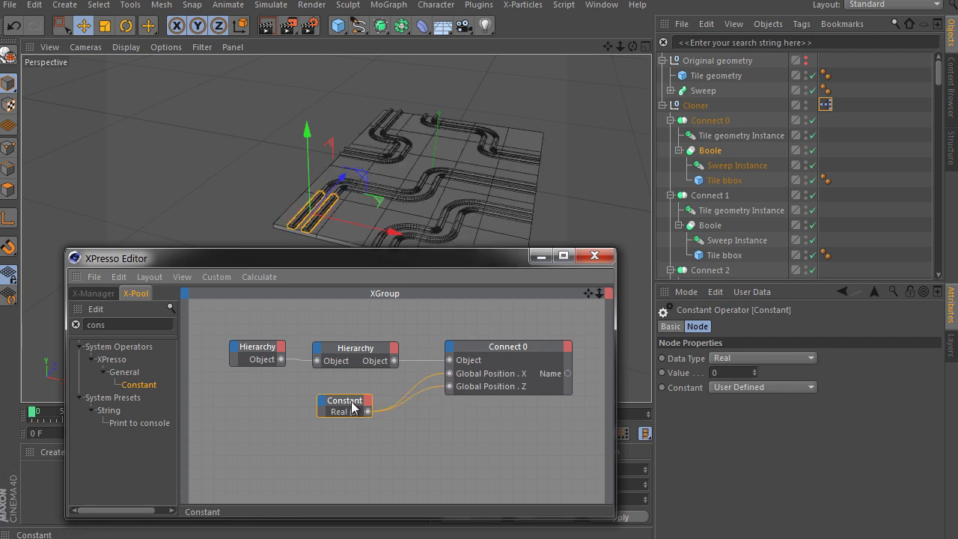
click(484, 419)
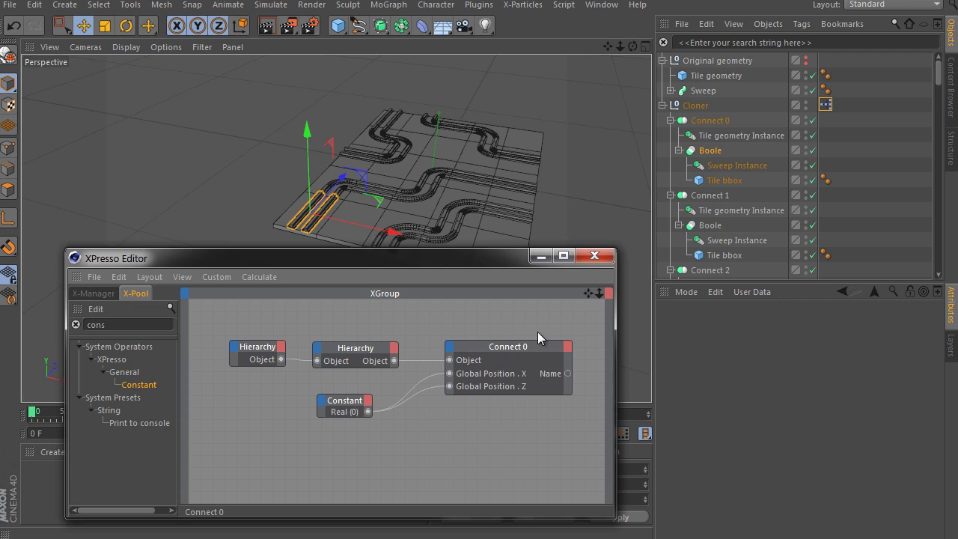
click(595, 258)
Step: Disable the XPresso tag on Cloner and zoom in on the tiles
click(824, 105)
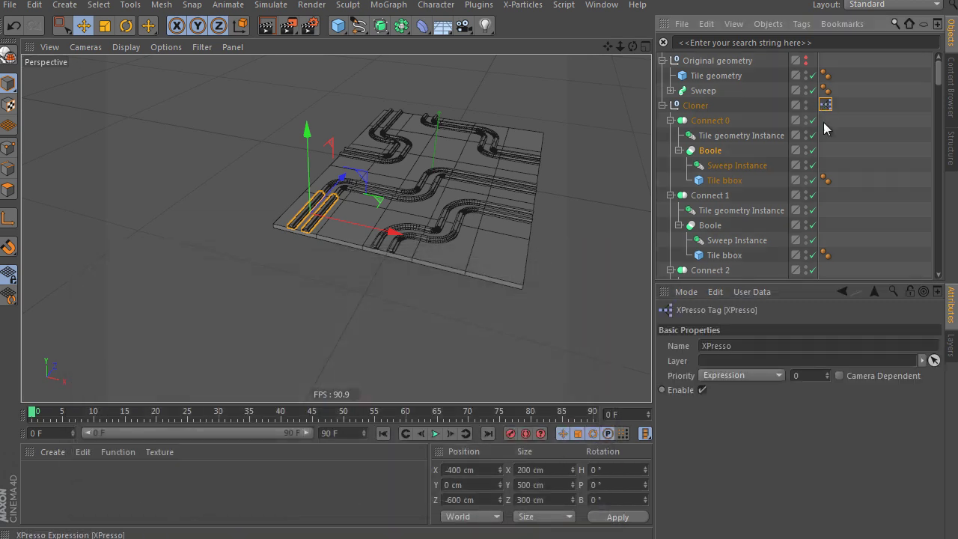
click(702, 389)
mouse_move(432, 224)
alt+mouse_down()
mouse_move(335, 283)
mouse_move(332, 222)
mouse_move(356, 228)
alt+mouse_up()
mouse_move(356, 228)
alt+right_down()
mouse_move(423, 300)
mouse_move(435, 299)
alt+right_up()
Step: Add a MoGraph Fracture object and put all the Connect objects inside it
click(700, 124)
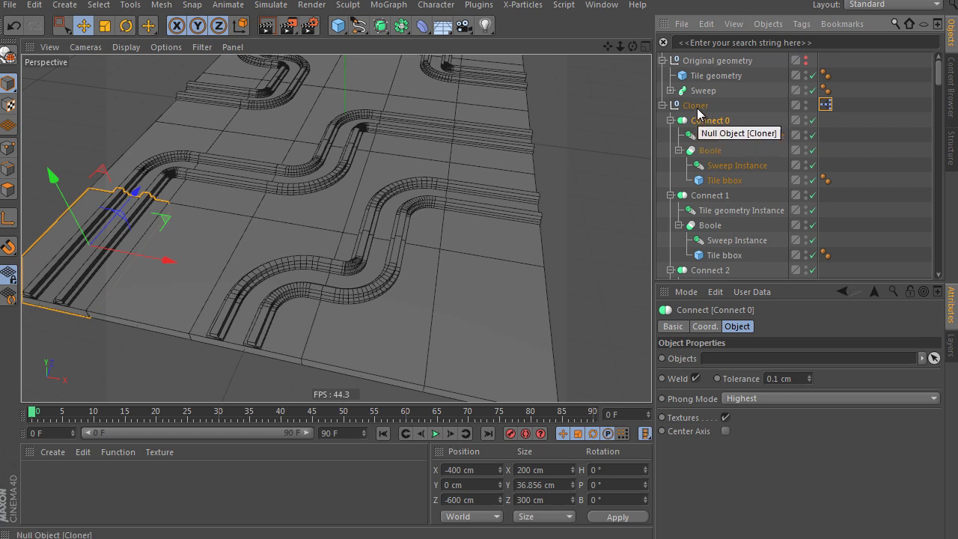
middle_click(705, 110)
click(707, 120)
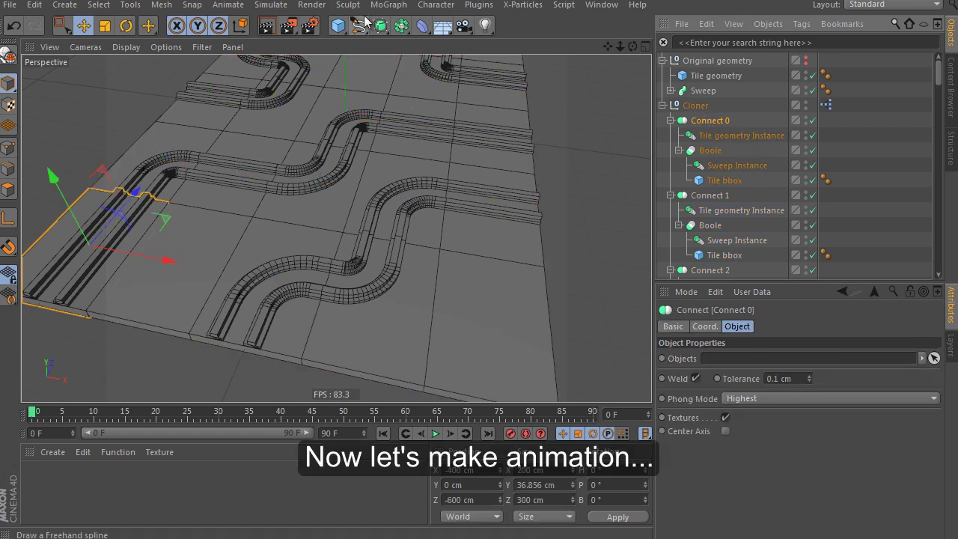
click(388, 6)
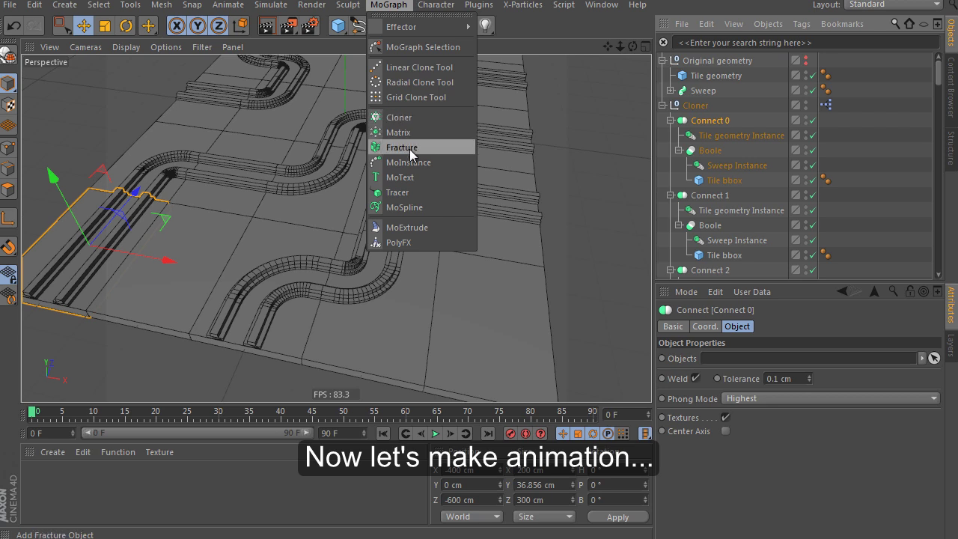
click(409, 147)
middle_click(706, 119)
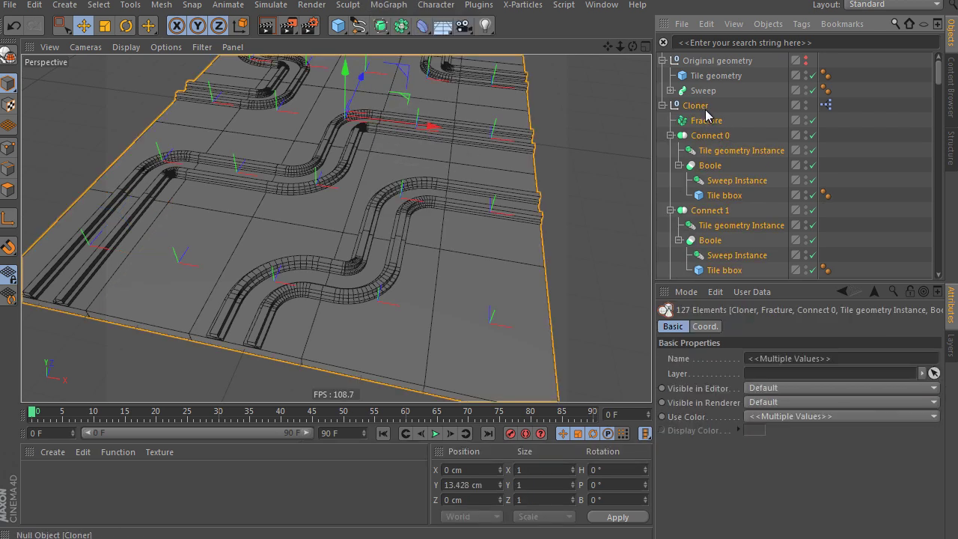
ctrl+click(704, 127)
mouse_move(937, 71)
mouse_down()
mouse_move(936, 265)
mouse_move(936, 68)
mouse_up()
drag(708, 137, 708, 123)
Step: Move the XPresso tag onto Fracture, take Fracture out of Cloner, and delete the empty Cloner
click(706, 120)
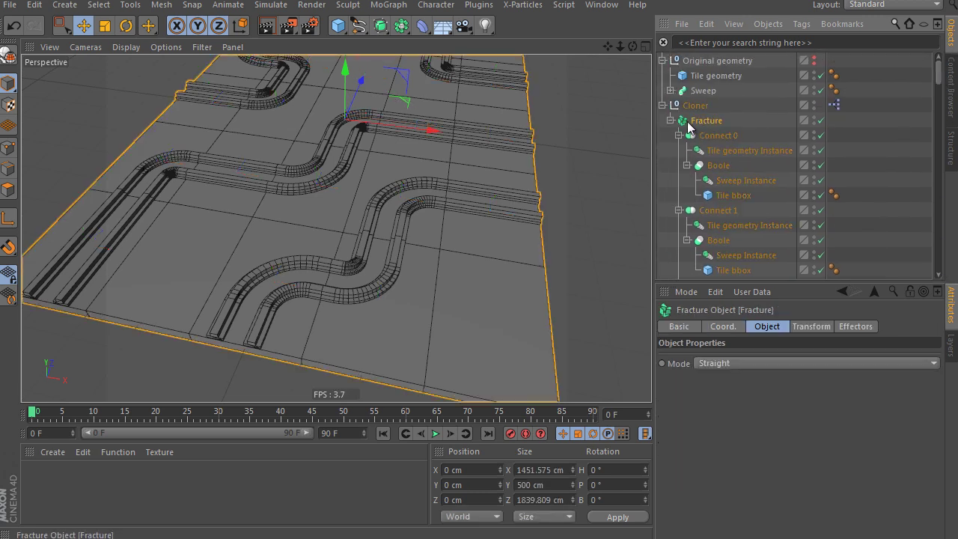
drag(833, 105, 833, 120)
click(676, 125)
click(672, 120)
ctrl+click(695, 121)
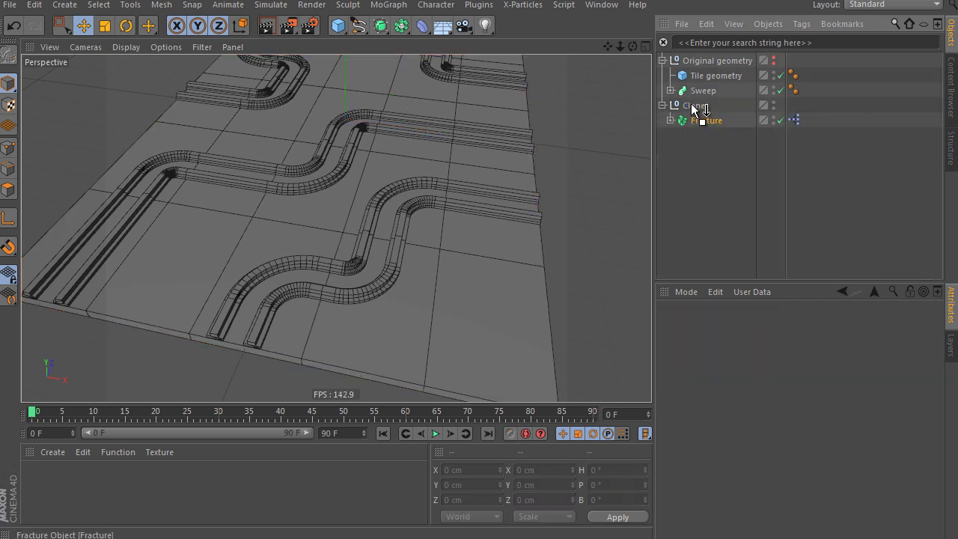
drag(691, 104, 689, 99)
click(693, 119)
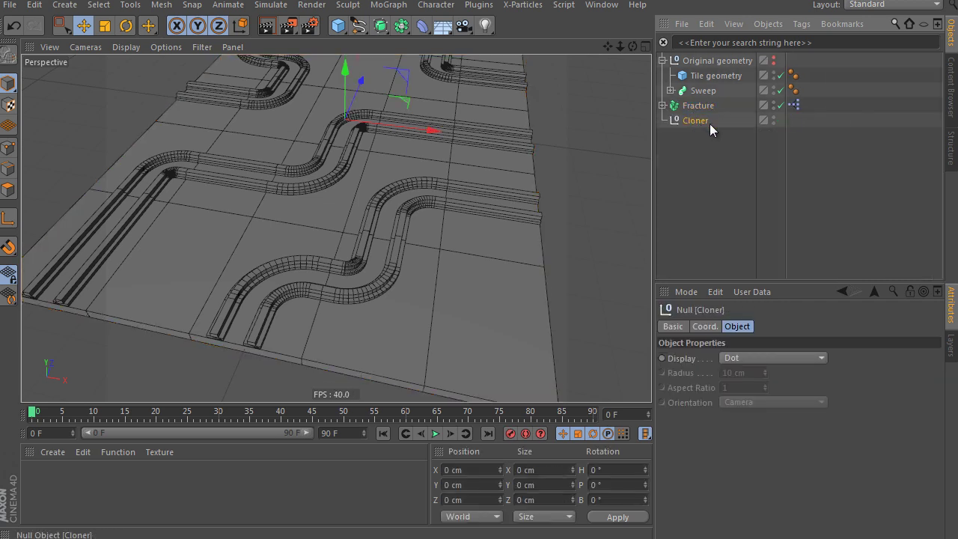
key(Delete)
Step: Rename the Fracture object to 'Tiles'
click(696, 106)
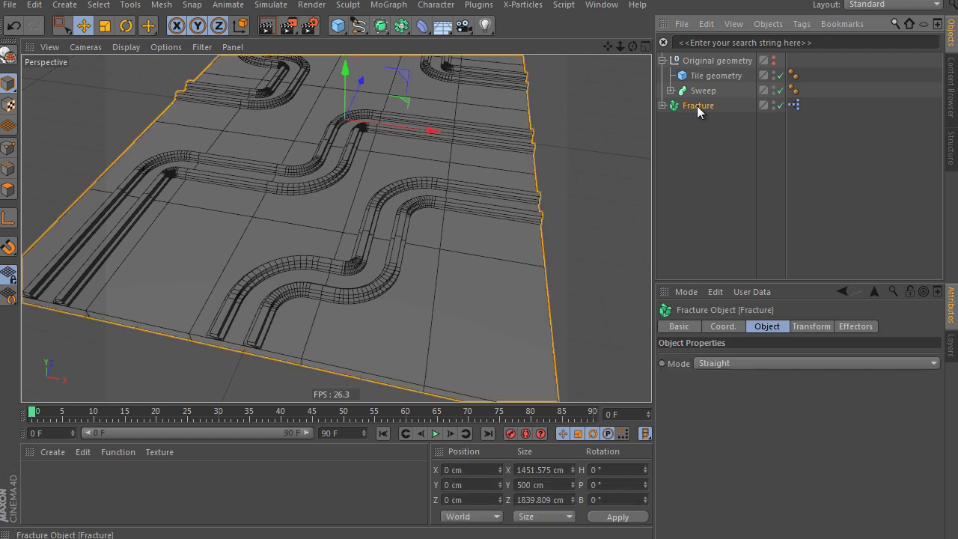
double_click(699, 105)
text(Tile)
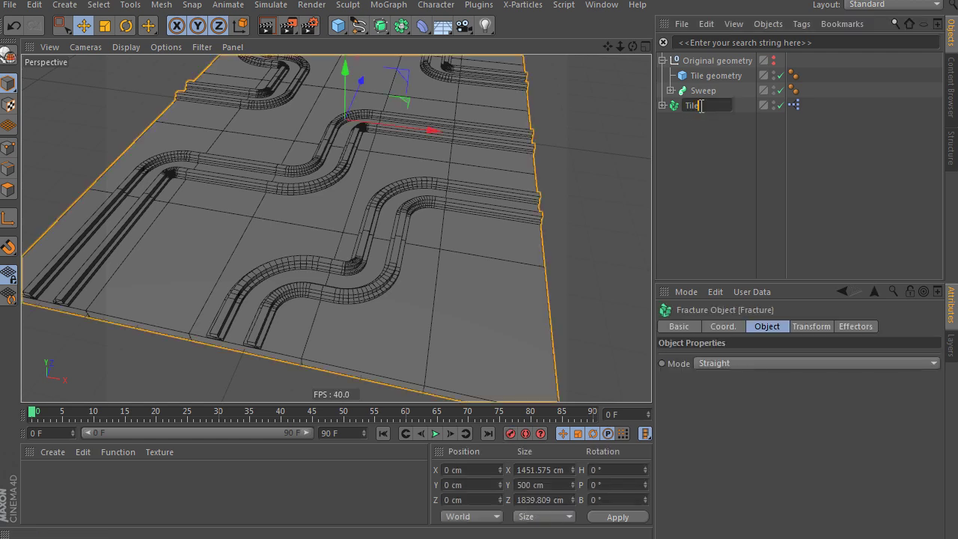
text(s)
key(Return)
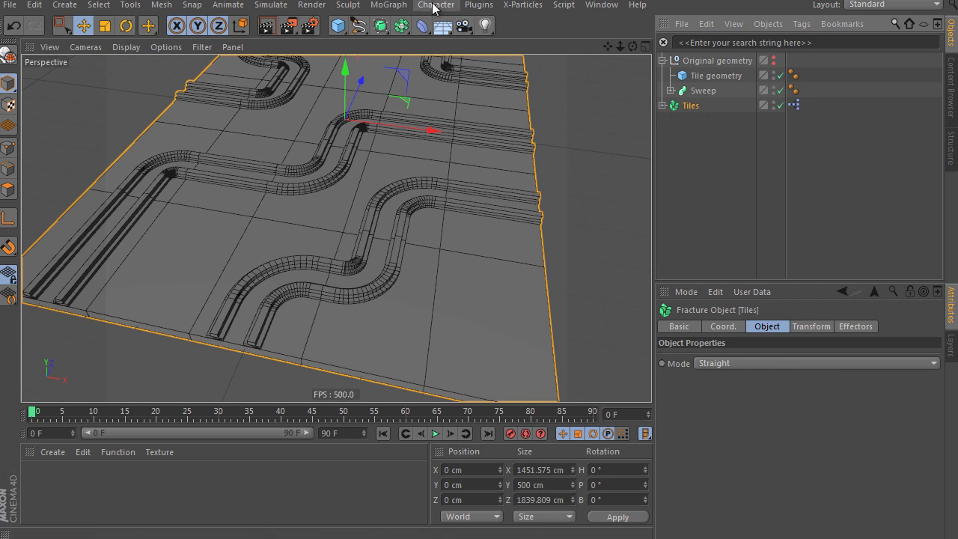
Step: Add a Plain effector with Position off, Rotation on and a 180° bank
click(436, 4)
mouse_move(401, 27)
click(514, 47)
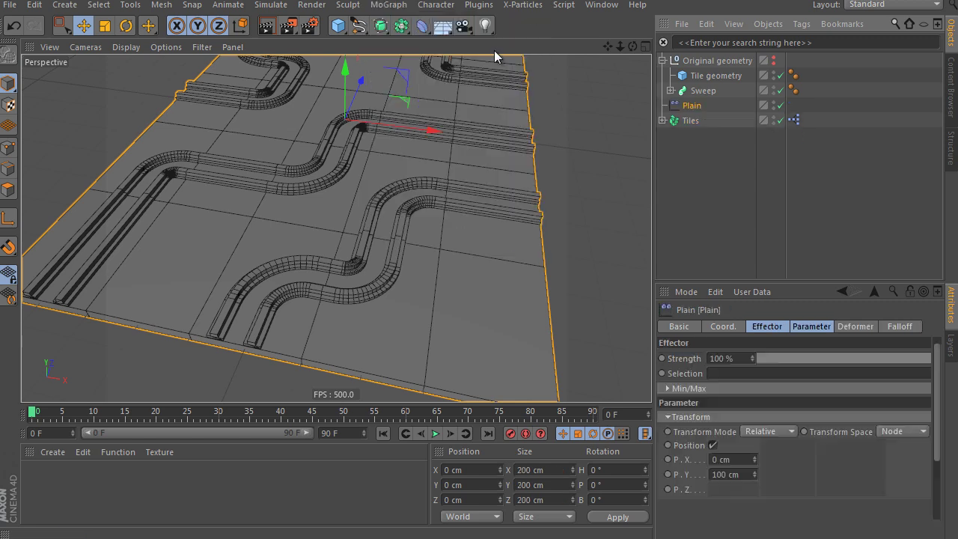
click(713, 443)
click(839, 446)
text(180)
key(Return)
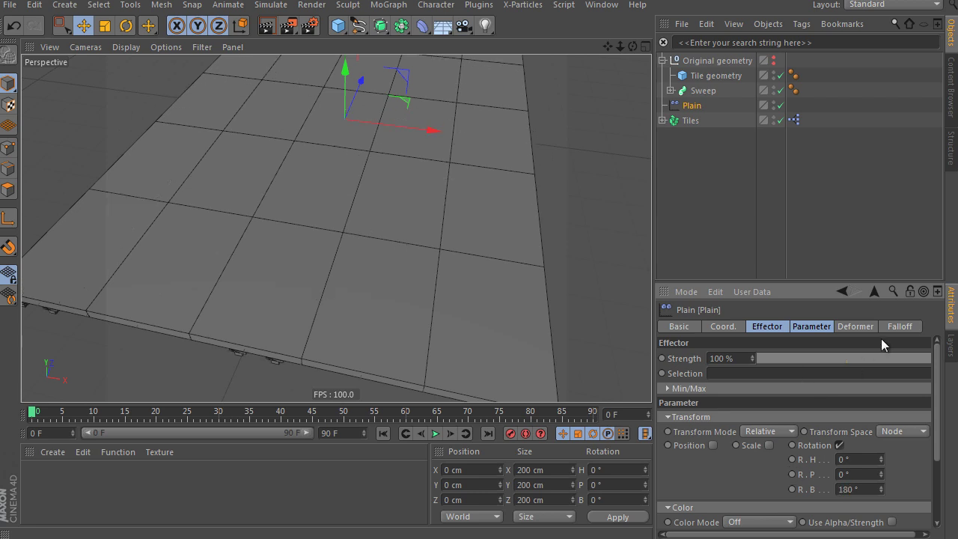
Step: Give Plain a Linear falloff and move its plane toward the back of the floor
click(891, 326)
click(783, 356)
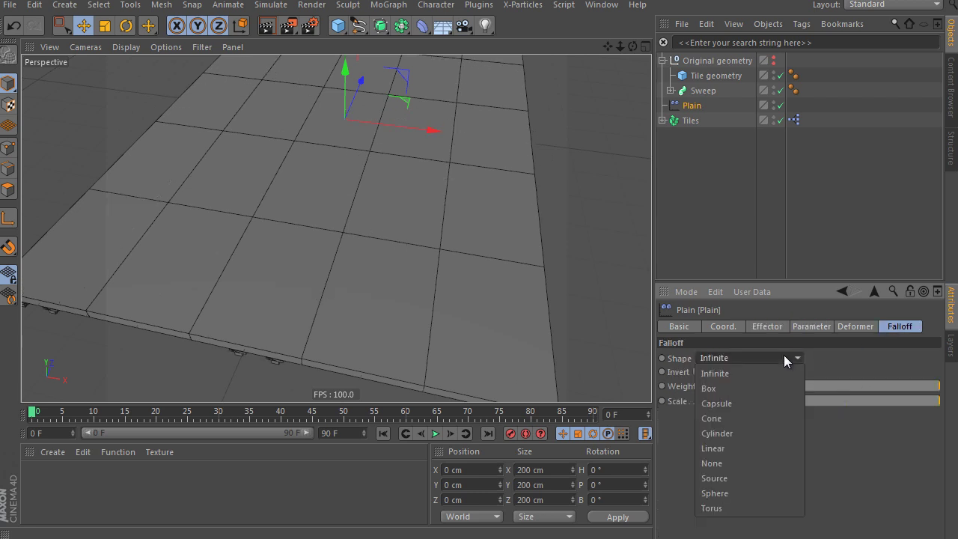
click(768, 447)
mouse_move(367, 196)
alt+mouse_down()
mouse_move(488, 128)
mouse_move(400, 156)
mouse_move(386, 128)
mouse_move(433, 95)
alt+mouse_up()
mouse_move(398, 118)
mouse_down()
mouse_move(465, 103)
mouse_move(468, 89)
mouse_move(395, 135)
mouse_move(457, 82)
mouse_move(397, 133)
mouse_up()
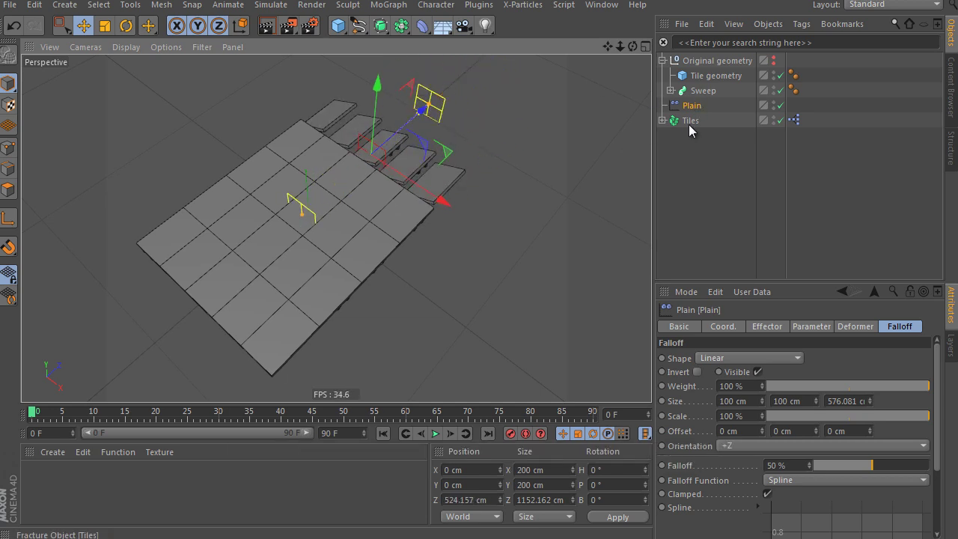
Step: Add a Random effector with position off and 28% weight transform, ordered before Plain
click(690, 119)
click(388, 5)
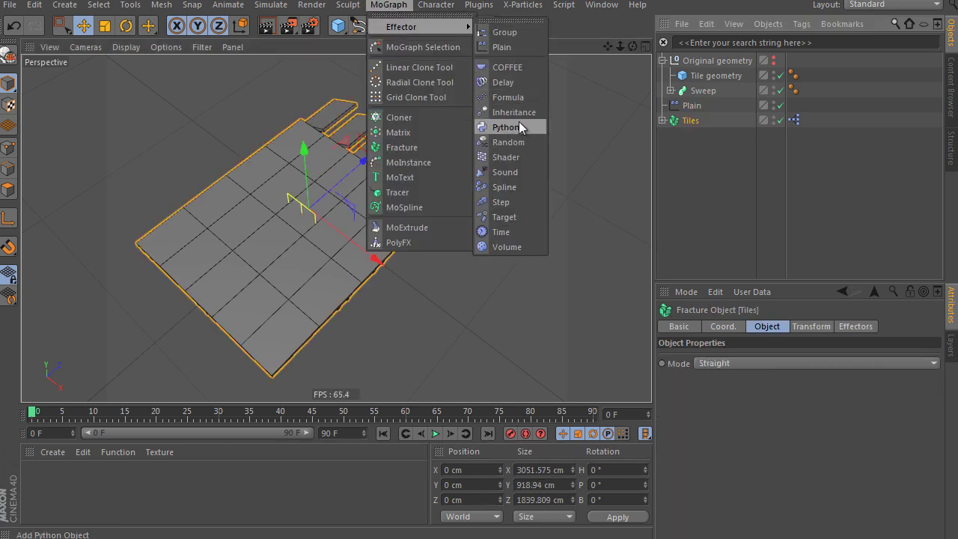
click(509, 143)
click(692, 326)
click(723, 326)
click(767, 327)
click(805, 327)
click(714, 385)
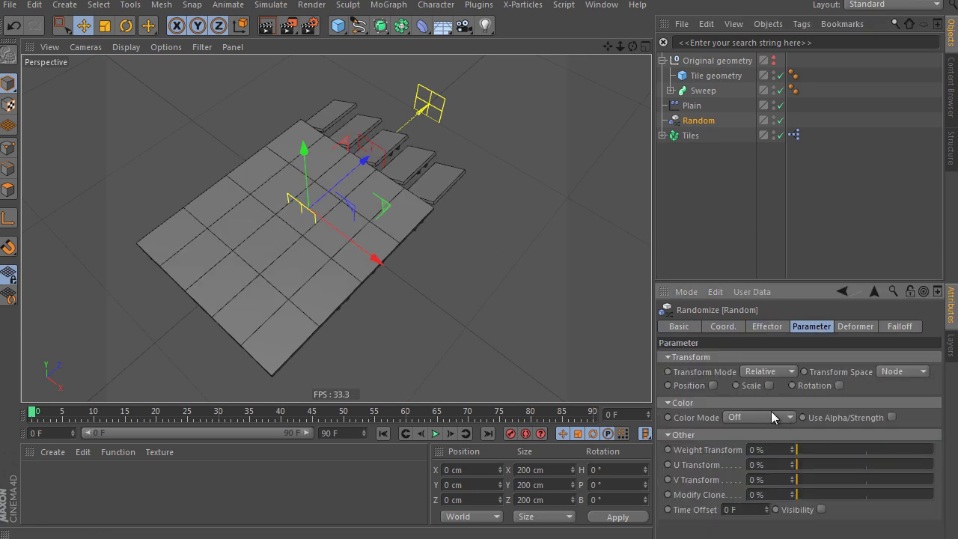
drag(799, 450, 845, 451)
key(Down)
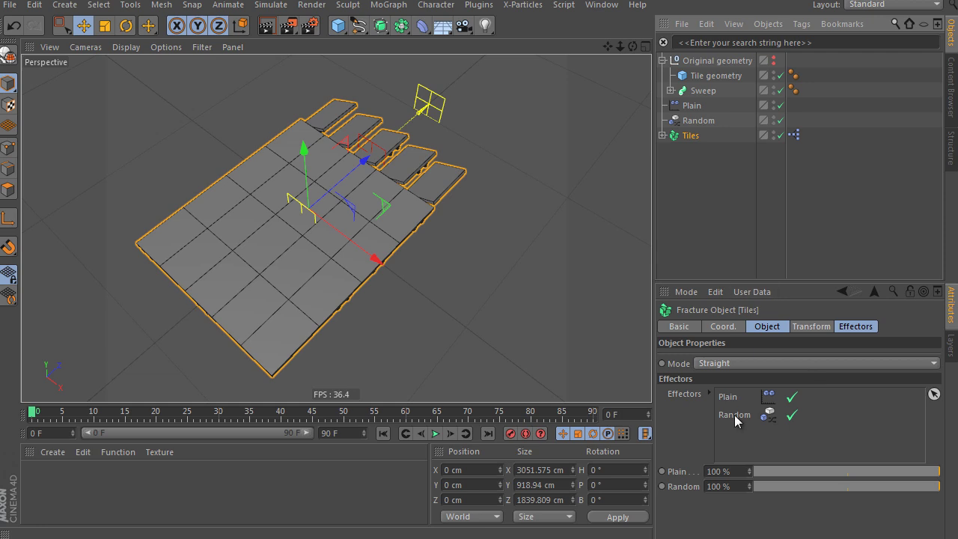
drag(735, 414, 734, 389)
Step: Keyframe Plain sweeping along Z across the floor from frame 0 to 50, and play it
click(693, 109)
mouse_move(423, 112)
mouse_down()
mouse_move(216, 274)
mouse_move(571, 291)
mouse_up()
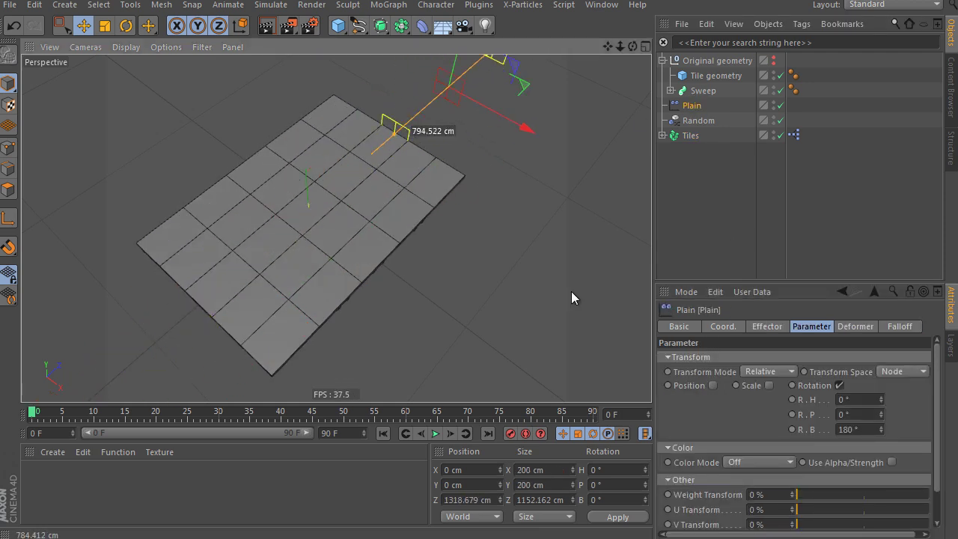
click(343, 416)
drag(469, 68, 569, 291)
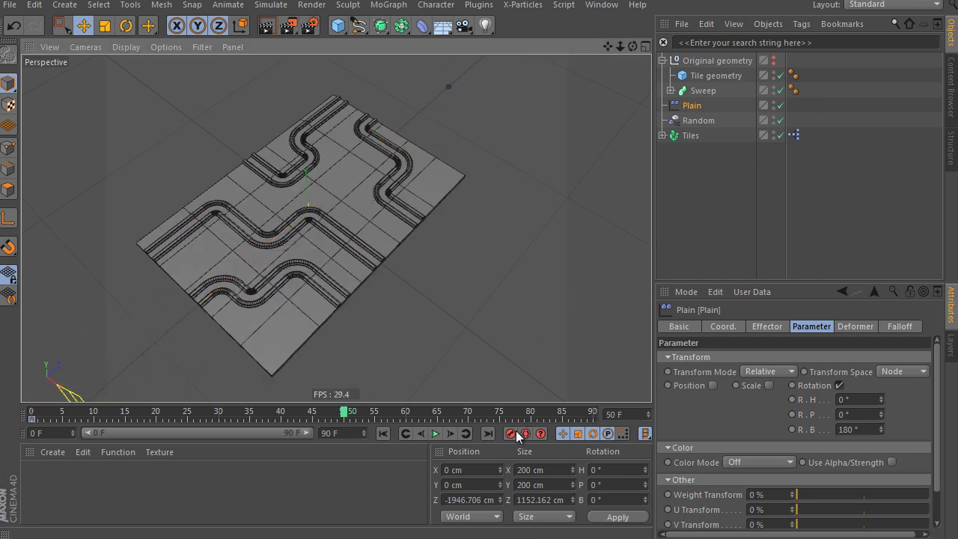
click(512, 433)
click(383, 433)
click(435, 433)
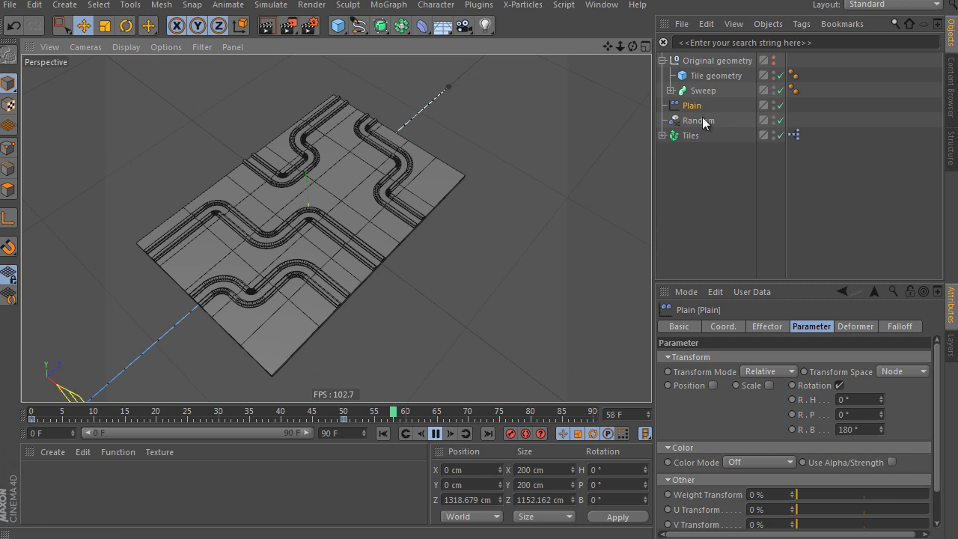
click(690, 136)
click(396, 6)
Step: Add a Delay effector in Spring mode at 74% strength
click(508, 78)
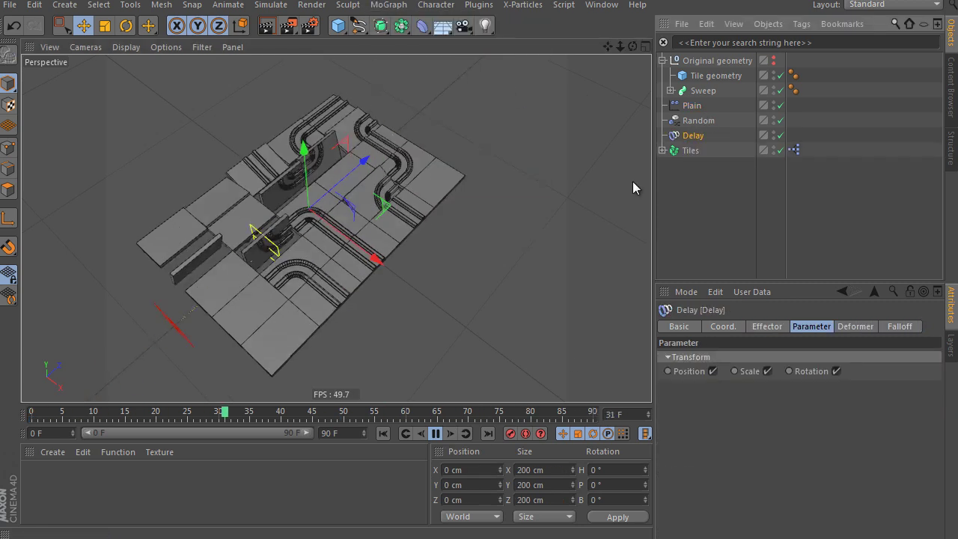
click(767, 326)
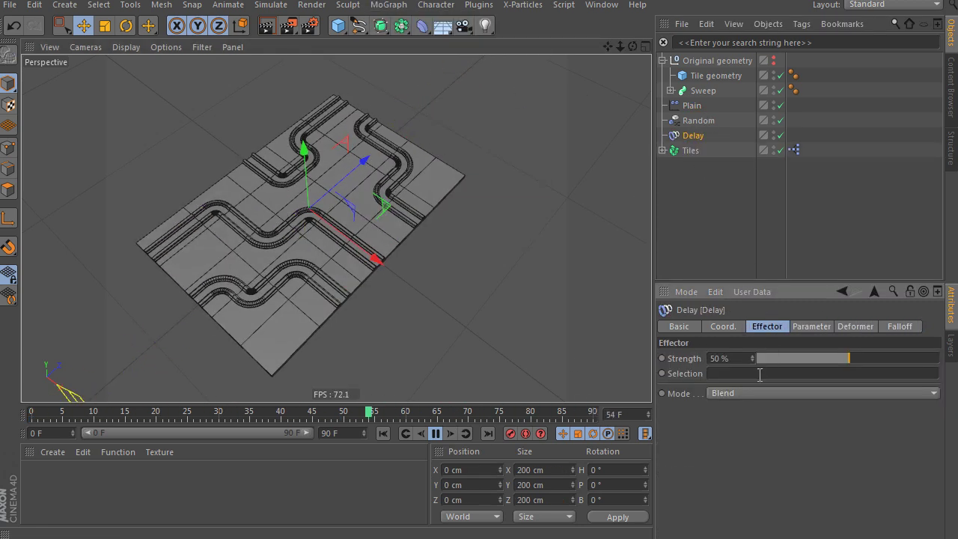
scroll(367, 225, up, 5)
click(737, 393)
click(741, 435)
drag(849, 358, 894, 357)
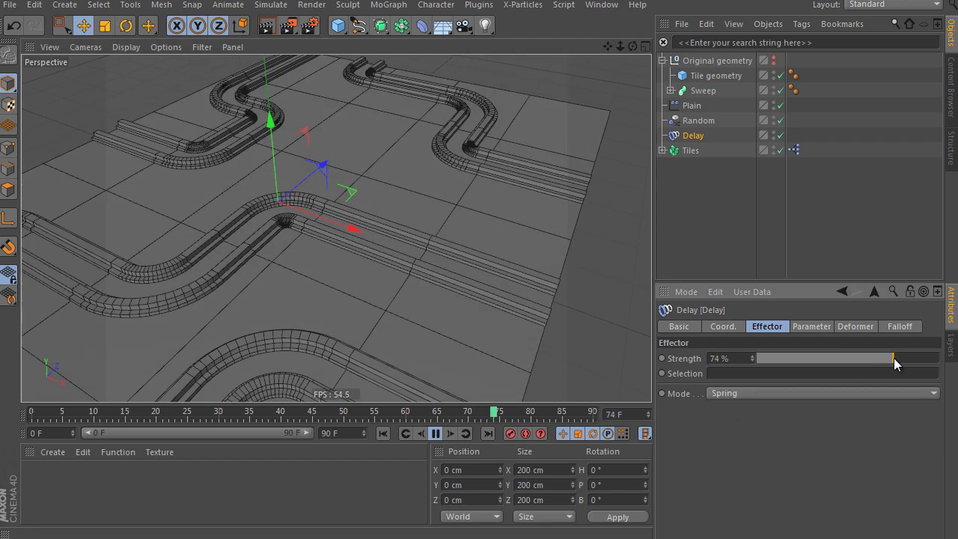
scroll(420, 230, down, 3)
scroll(420, 230, down, 2)
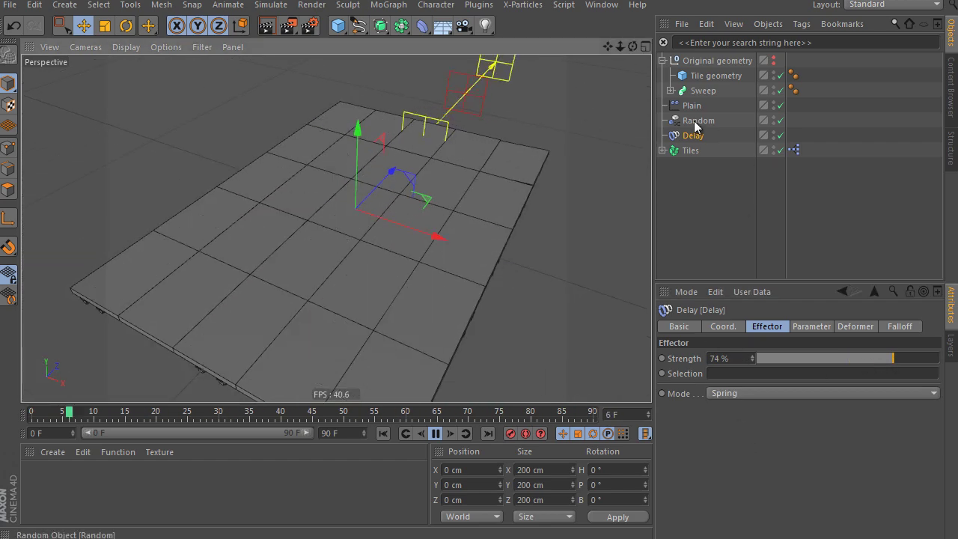
Step: Move the Plain effector's last animation key to frame 80
click(690, 150)
click(856, 326)
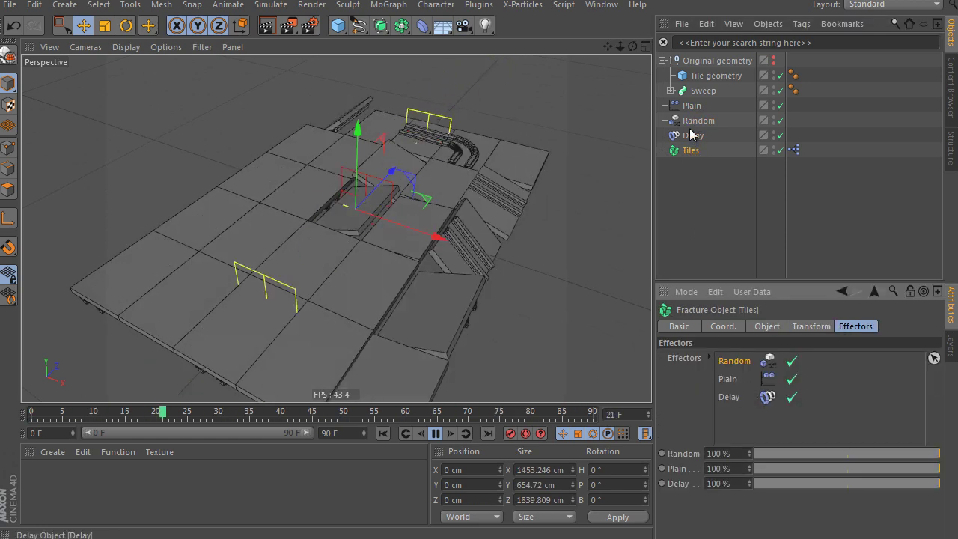
click(691, 105)
click(381, 419)
drag(573, 421, 530, 418)
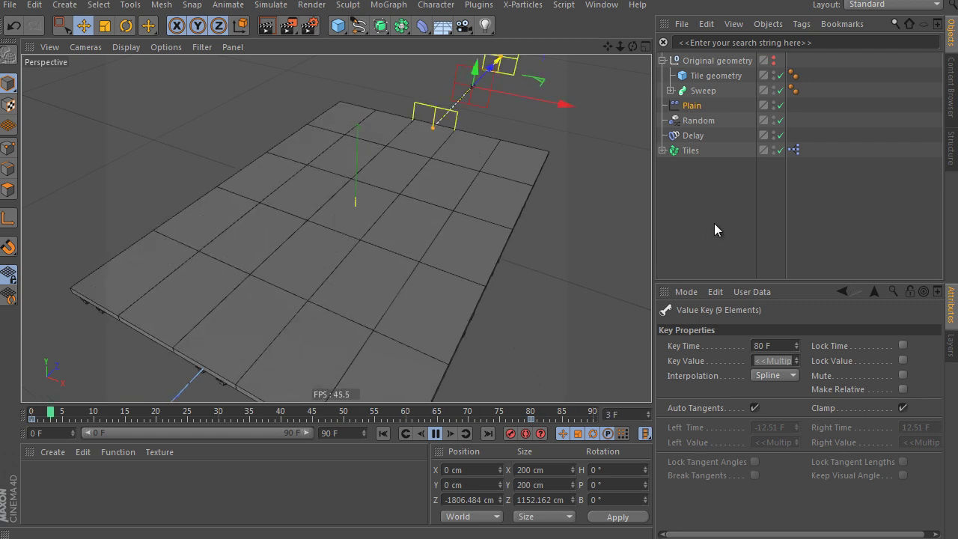
Step: Switch the Delay effector's mode to Blend
click(694, 134)
click(742, 394)
click(744, 407)
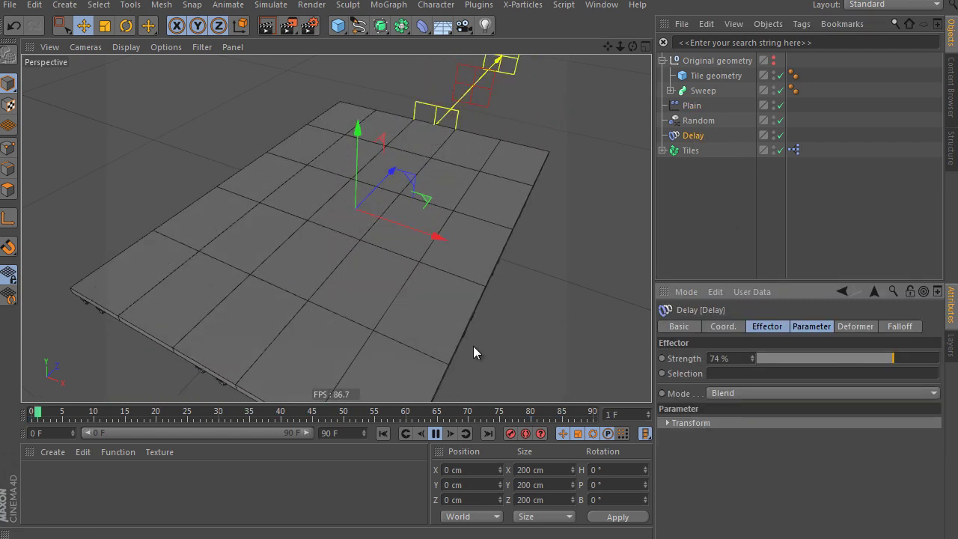
Step: Create a grey material Mat and apply it to Tile geometry
double_click(192, 479)
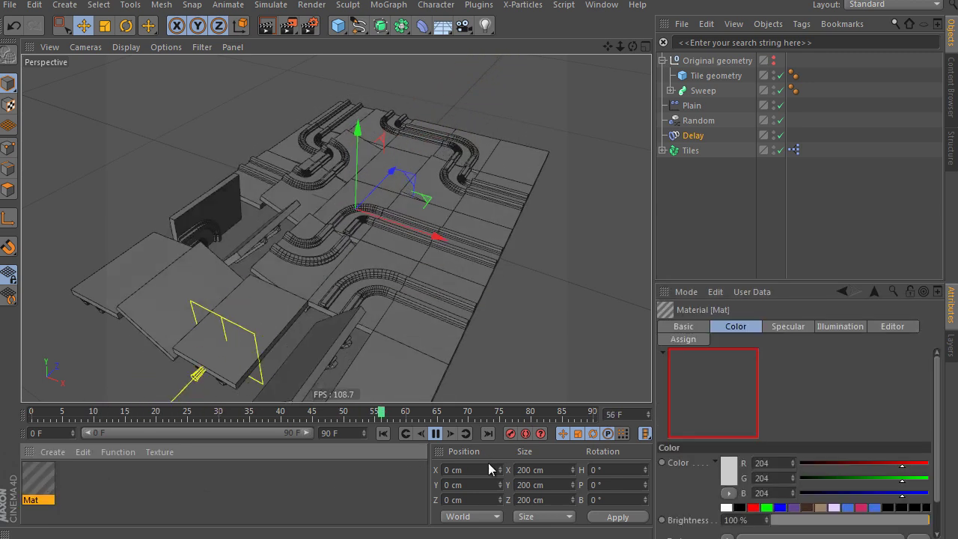
click(437, 433)
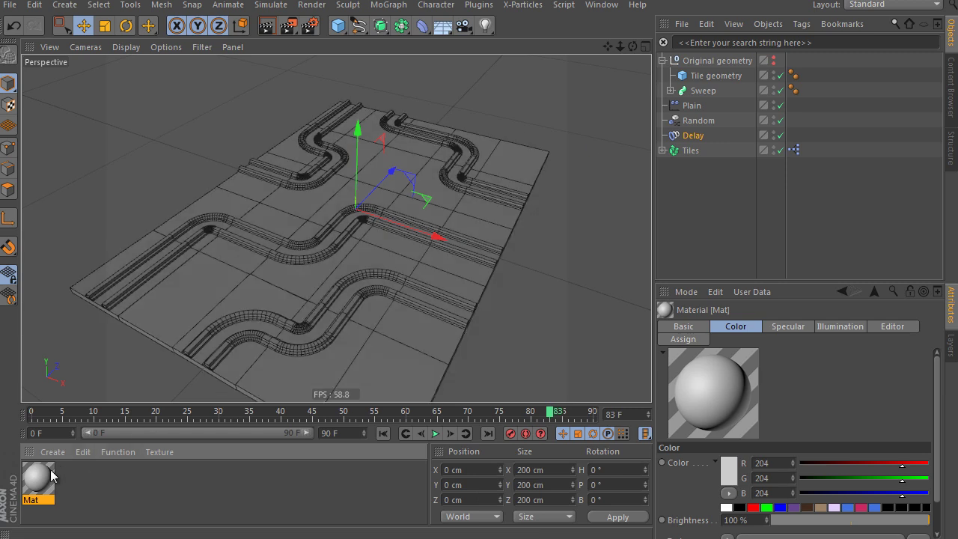
drag(719, 74, 720, 74)
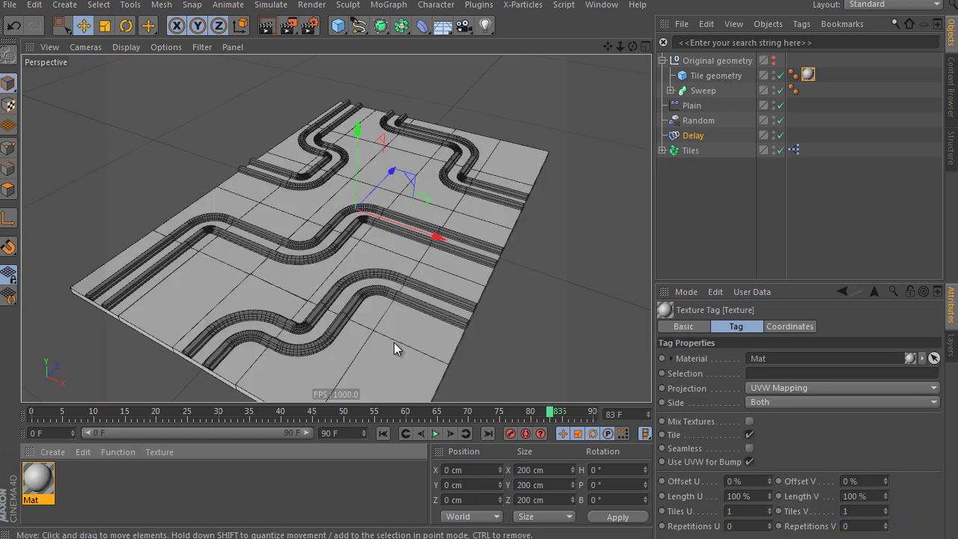
Step: Create a pure red material Mat.1 and apply it to the Sweep rails
double_click(142, 483)
double_click(39, 483)
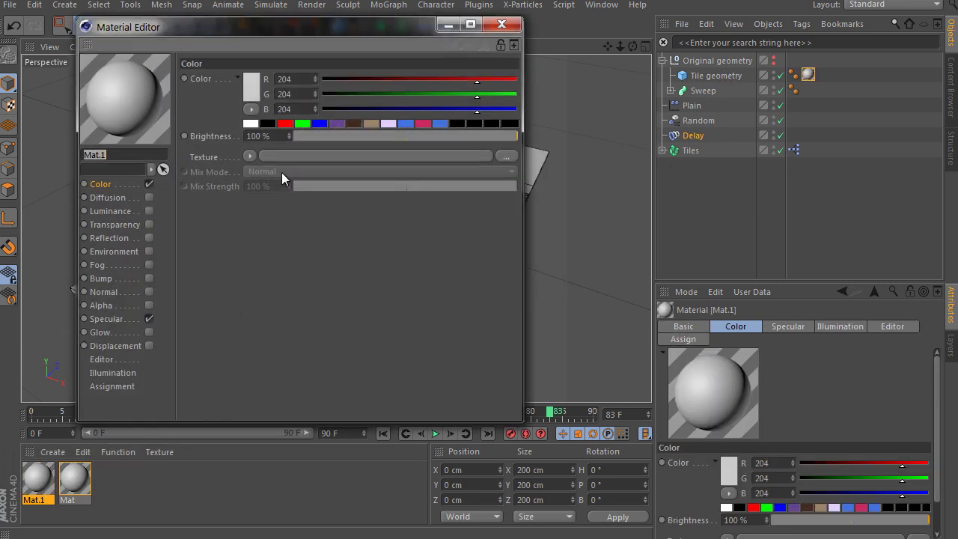
click(284, 124)
click(501, 24)
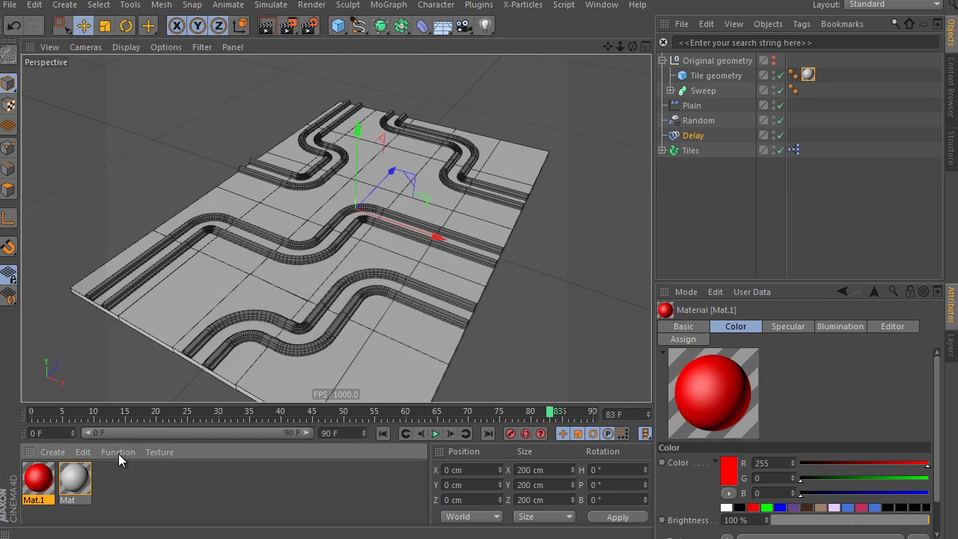
drag(58, 468, 707, 89)
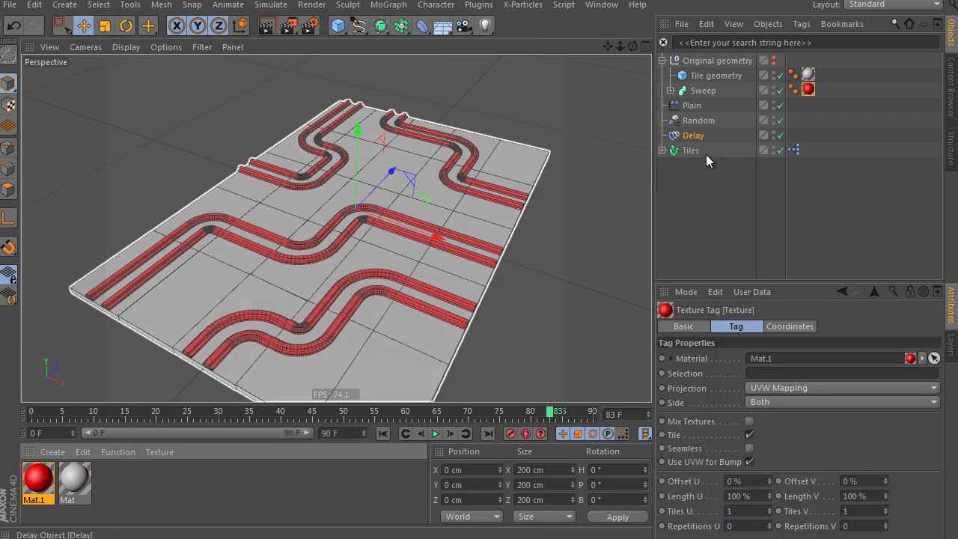
click(696, 180)
alt+drag(631, 219, 359, 238)
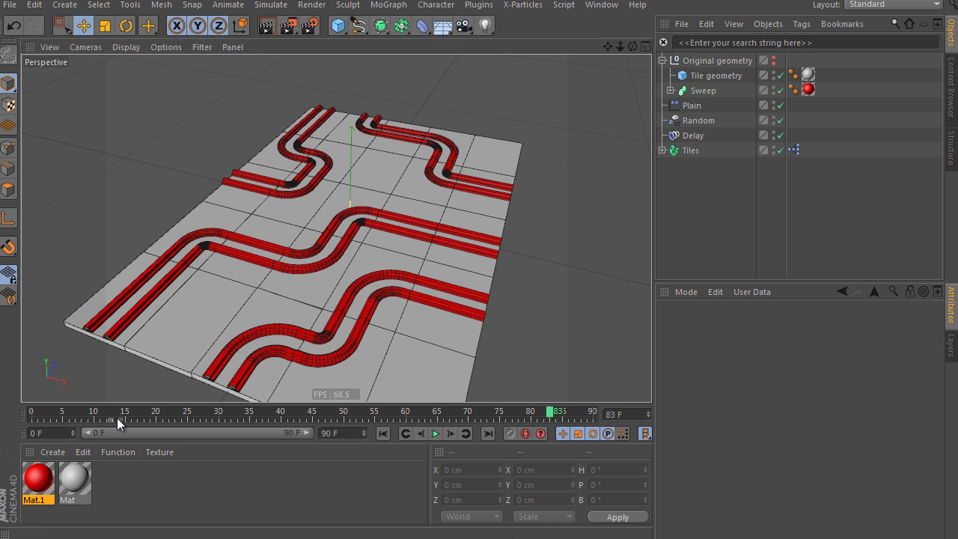
Step: Disable the Delay effector and close in on the red arch rail around frames 37–39
drag(75, 418, 262, 415)
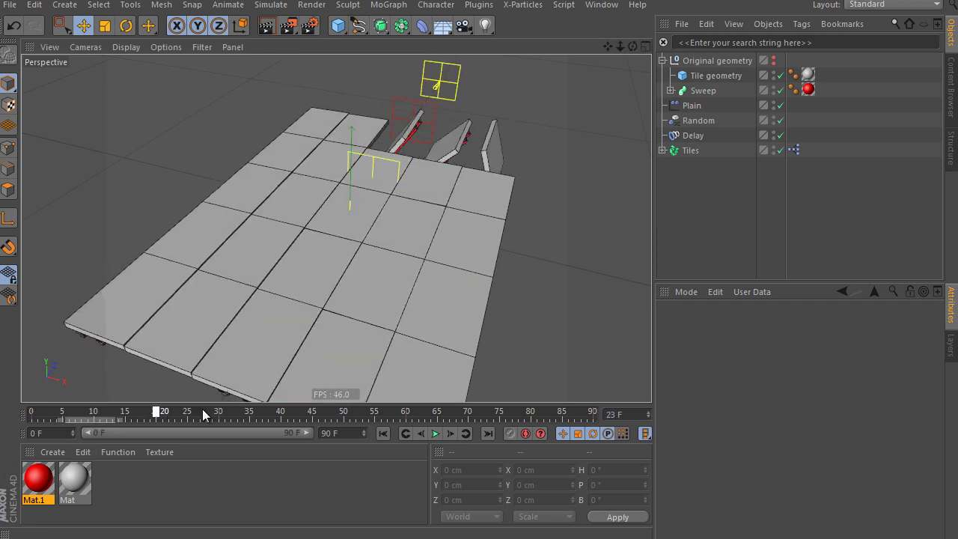
click(781, 135)
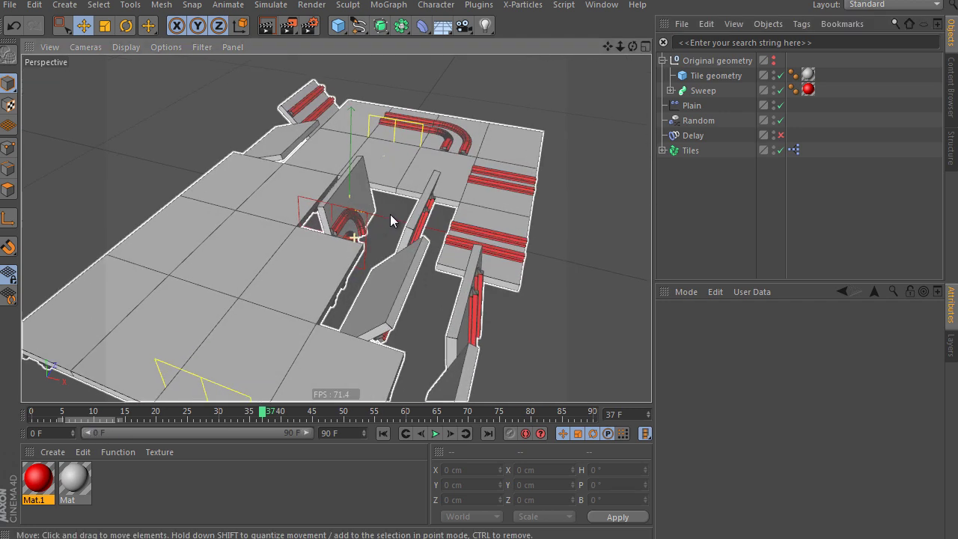
scroll(390, 214, up, 5)
alt+drag(509, 180, 311, 187)
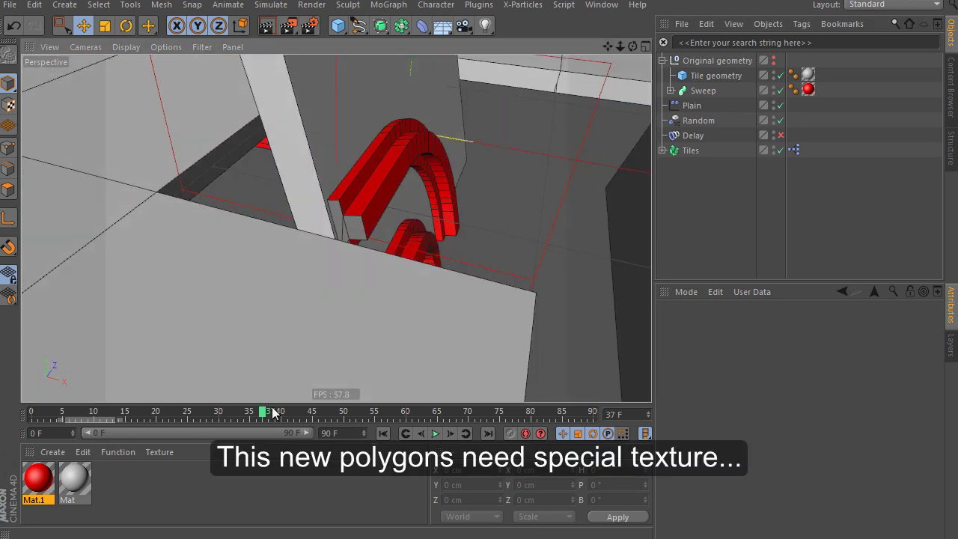
mouse_move(273, 413)
mouse_down()
mouse_move(251, 416)
mouse_move(289, 416)
mouse_move(279, 416)
mouse_up()
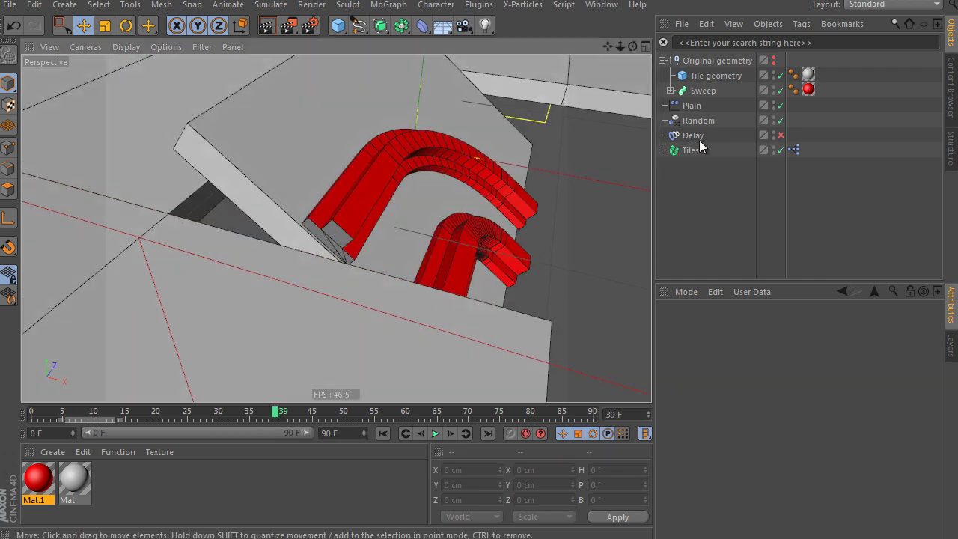
Step: Expand the Tiles hierarchy, select Connect 0, and disable it at frame 62
click(662, 150)
click(717, 171)
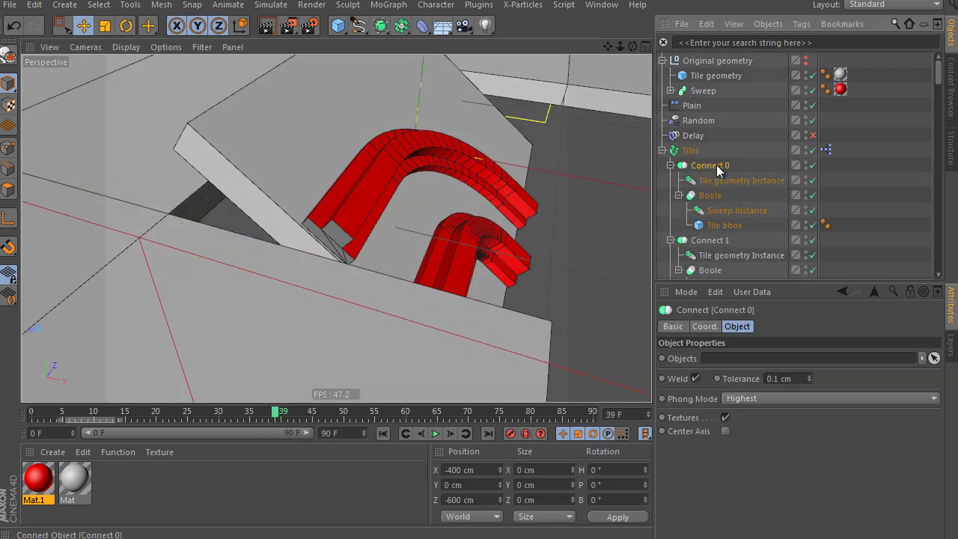
scroll(399, 193, down, 5)
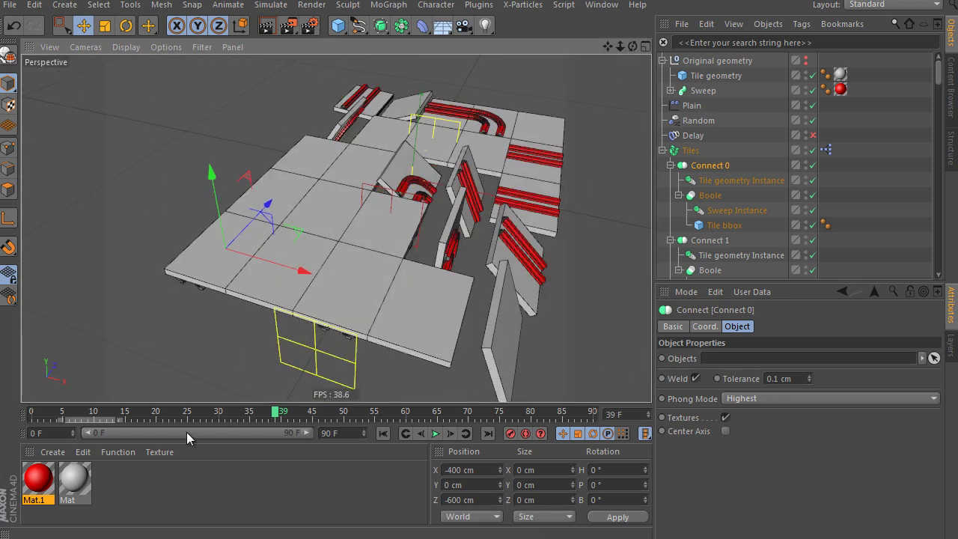
drag(187, 423, 419, 415)
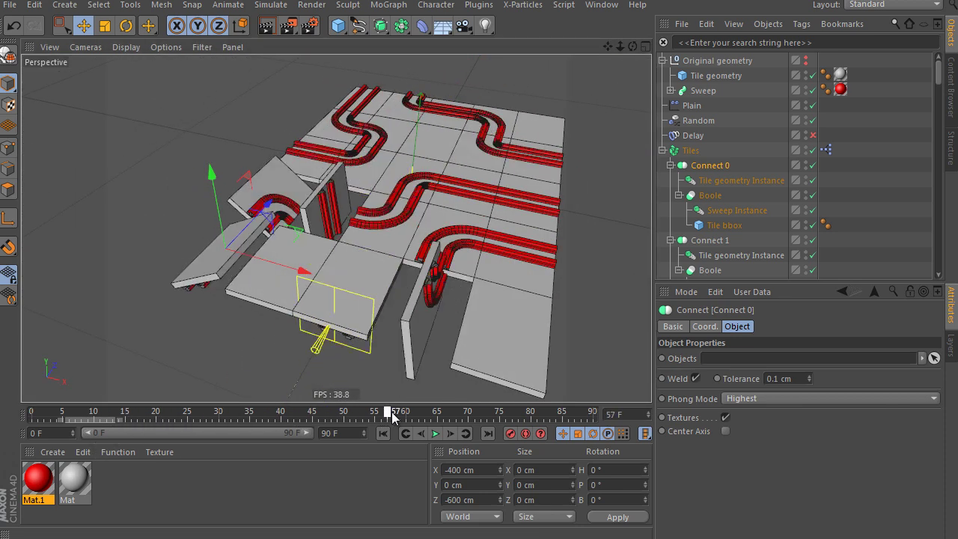
scroll(331, 263, up, 5)
mouse_move(331, 262)
alt+mouse_down()
mouse_move(303, 293)
mouse_move(321, 285)
alt+mouse_up()
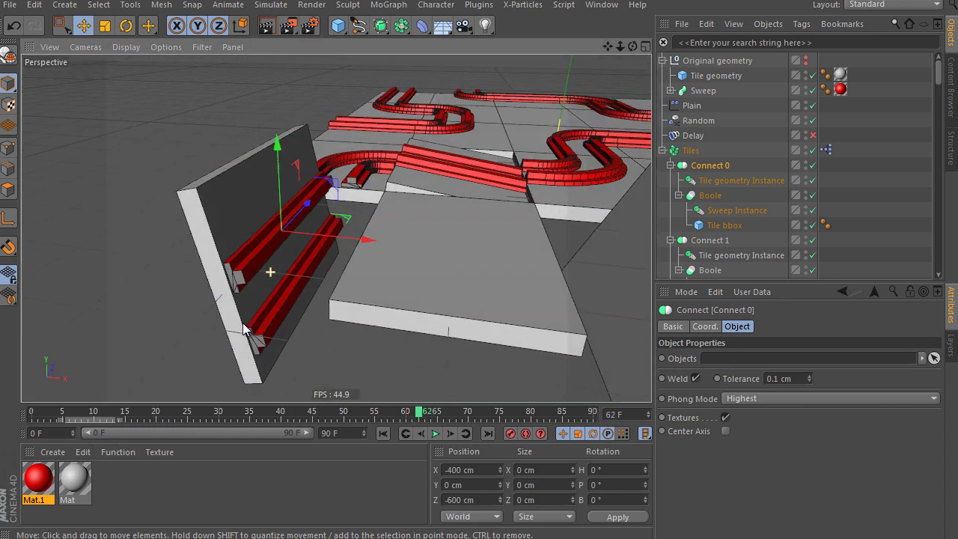
click(813, 165)
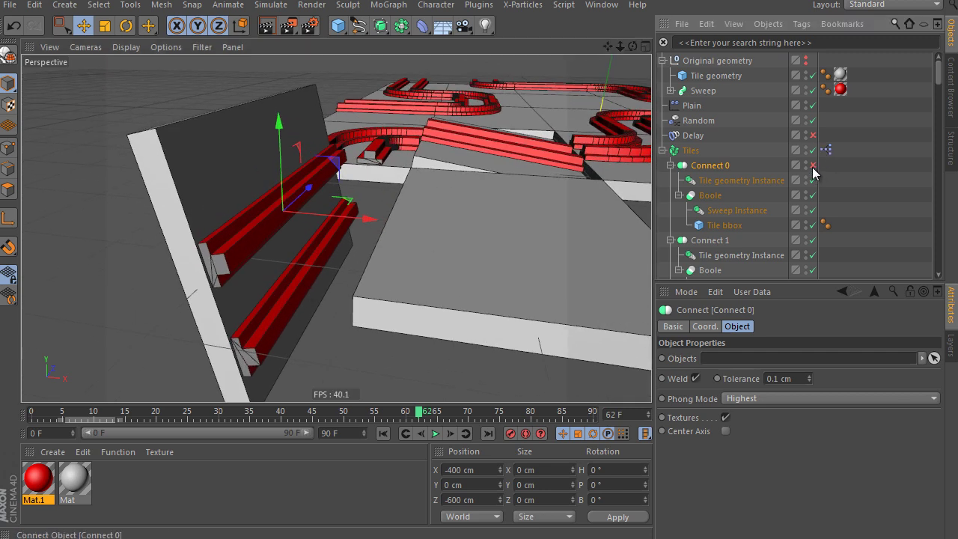
Step: Create a pure blue material Mat.2 and apply it to Connect 0
double_click(153, 482)
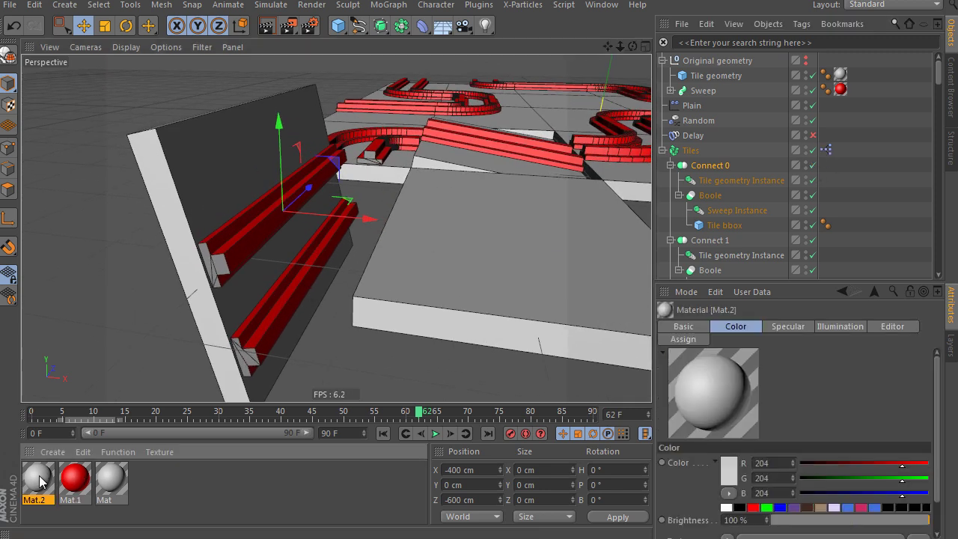
click(781, 507)
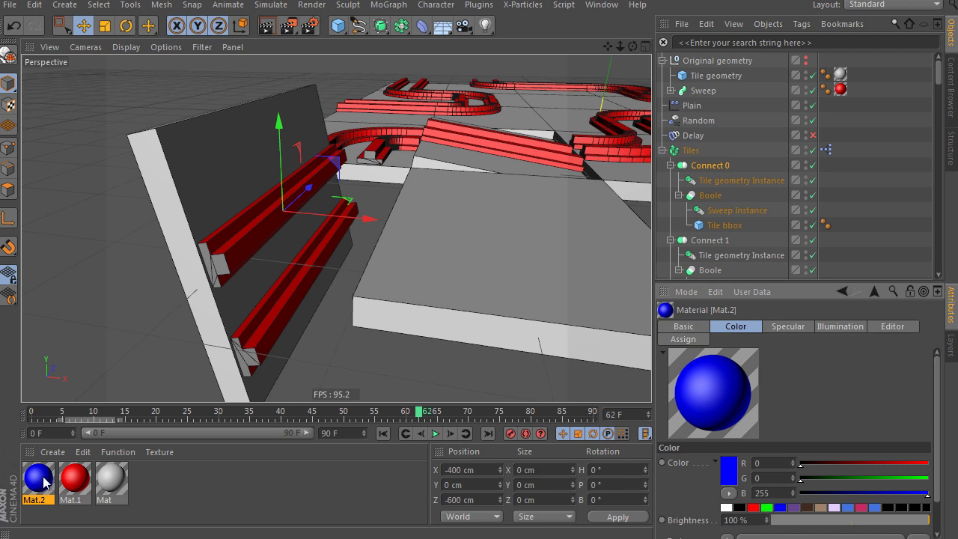
drag(43, 481, 724, 212)
drag(712, 166, 712, 166)
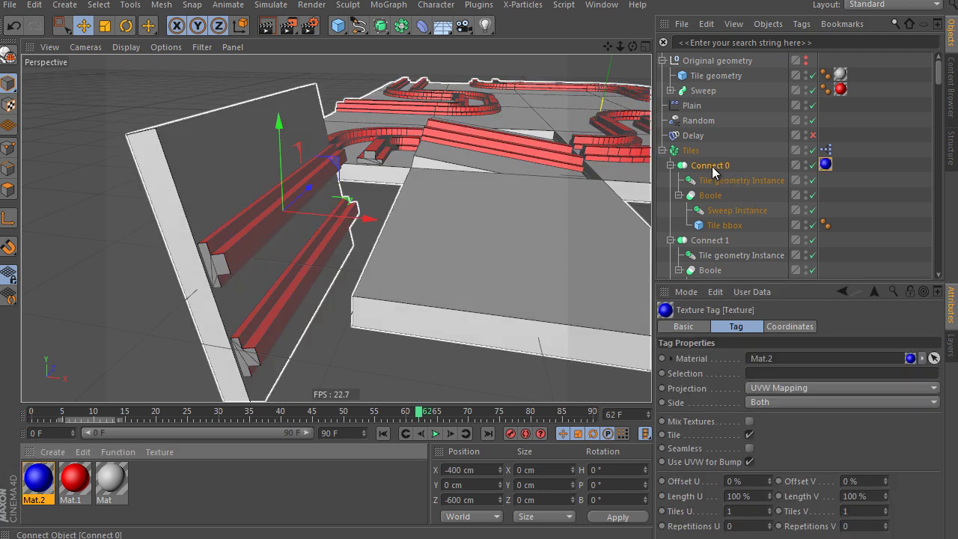
Step: Move the blue texture tag onto the Boole and enable its Create single object option
drag(826, 166, 839, 152)
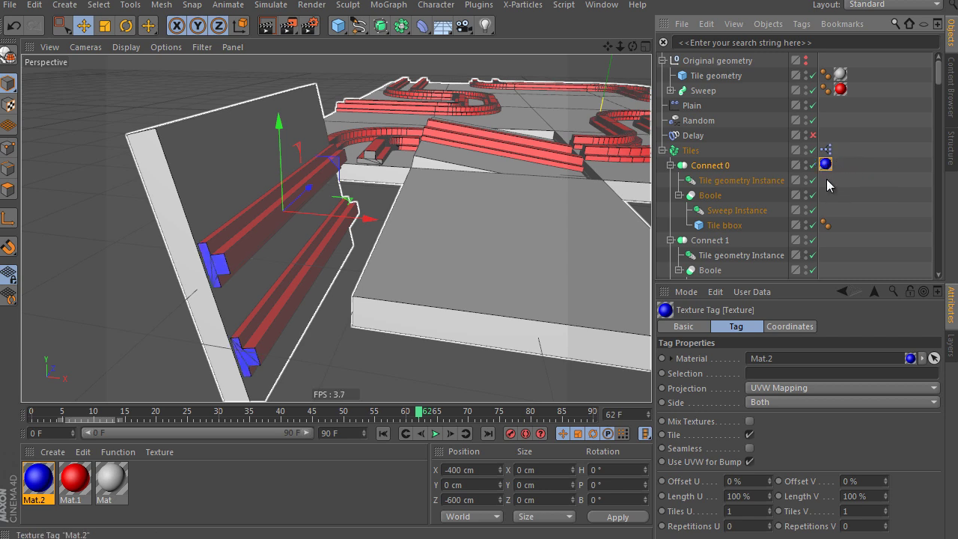
drag(825, 165, 827, 180)
click(710, 197)
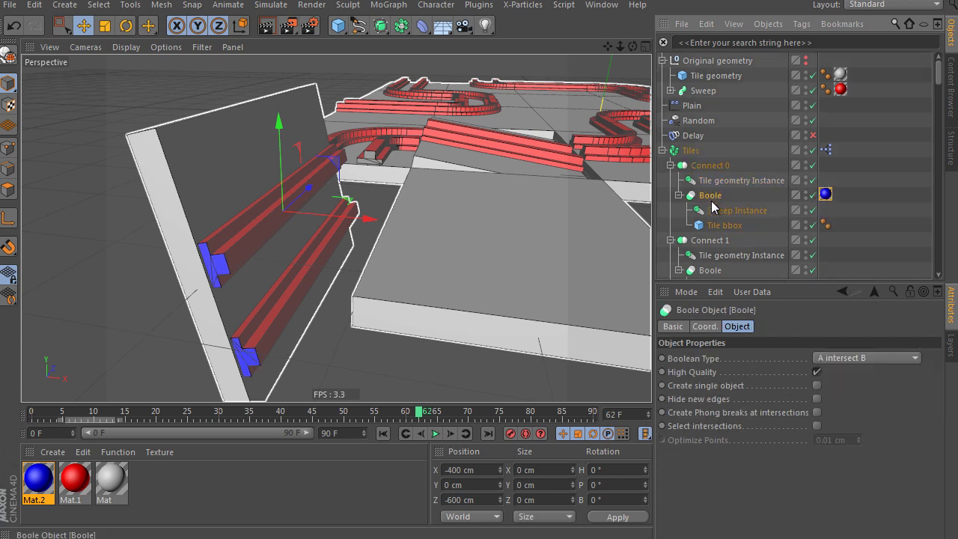
click(816, 385)
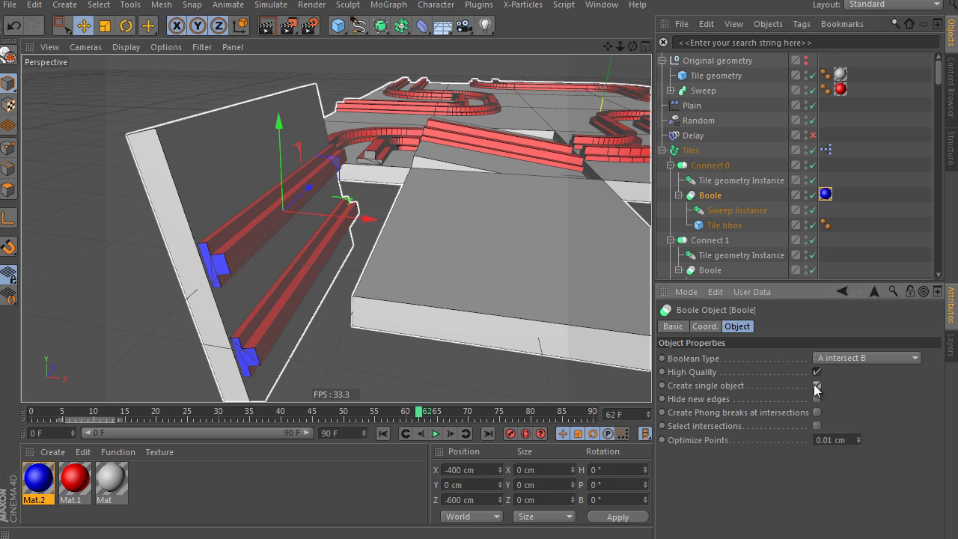
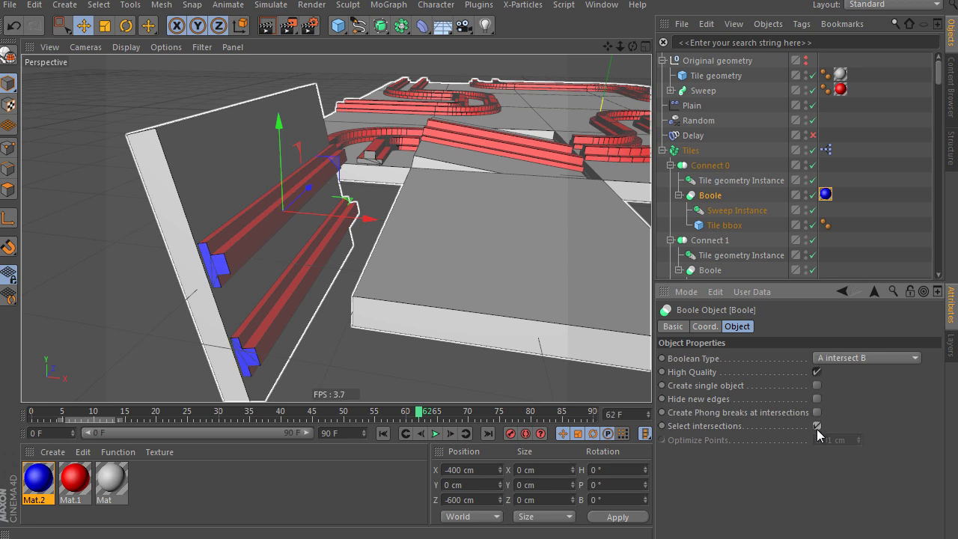
Step: Filter the Object Manager for 'Boole', select all 25 Booles, and enable Create single object
double_click(713, 197)
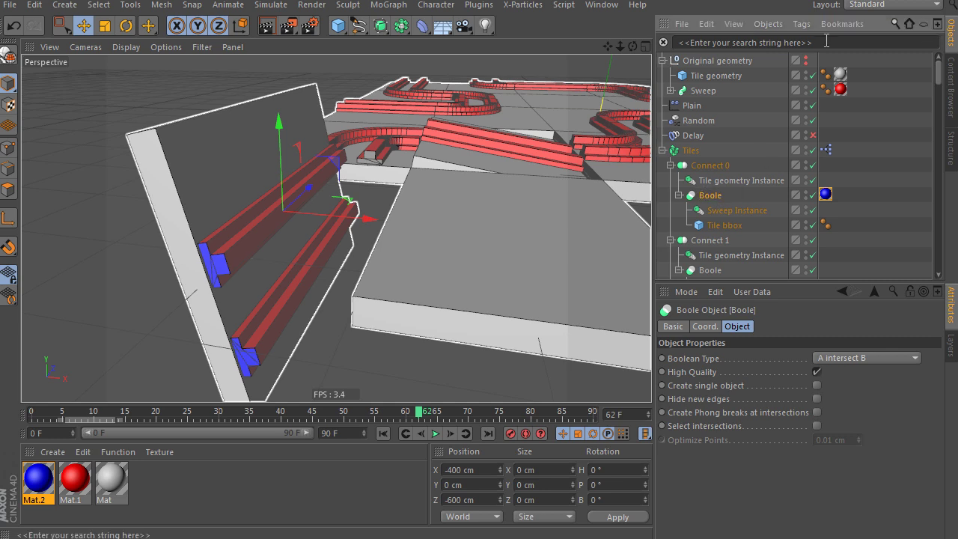
click(748, 42)
text(Boole)
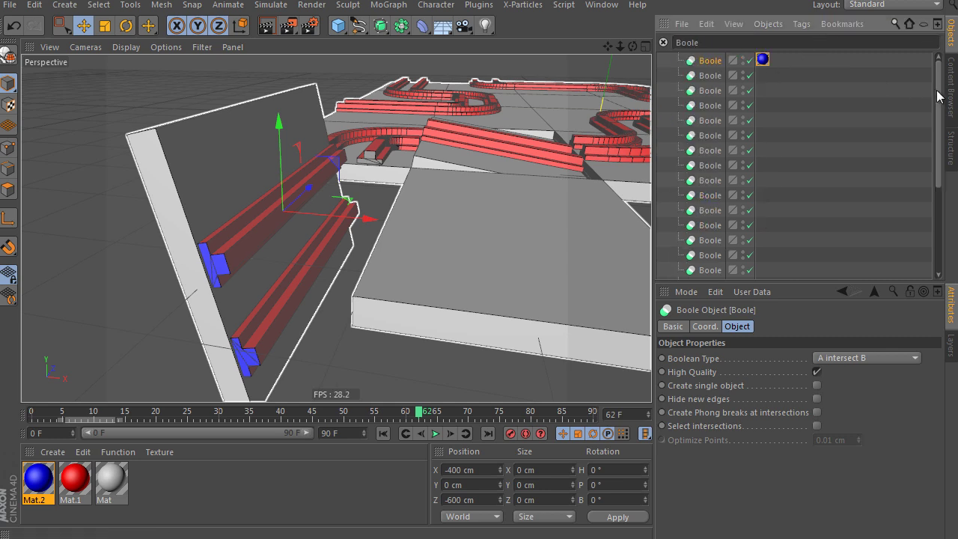
drag(937, 95, 919, 268)
shift+click(711, 273)
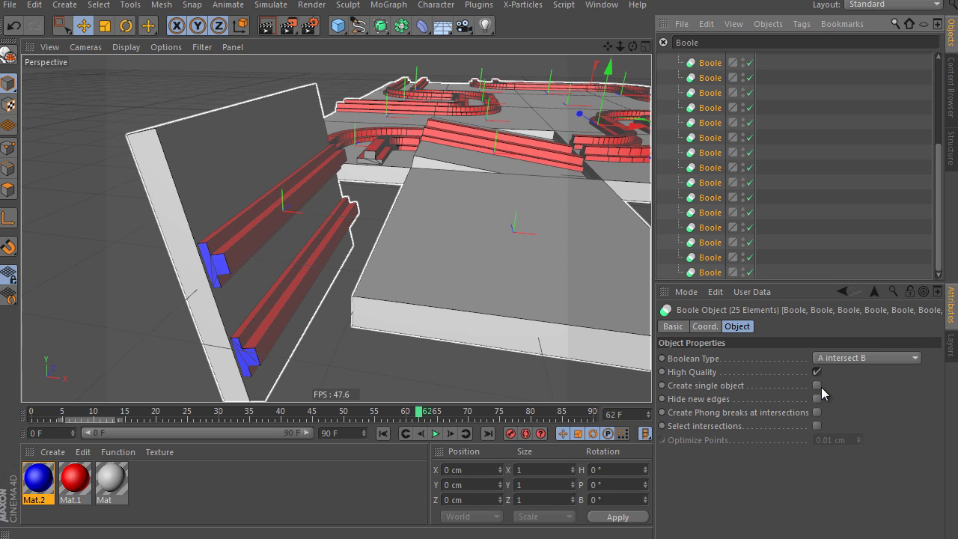
click(821, 389)
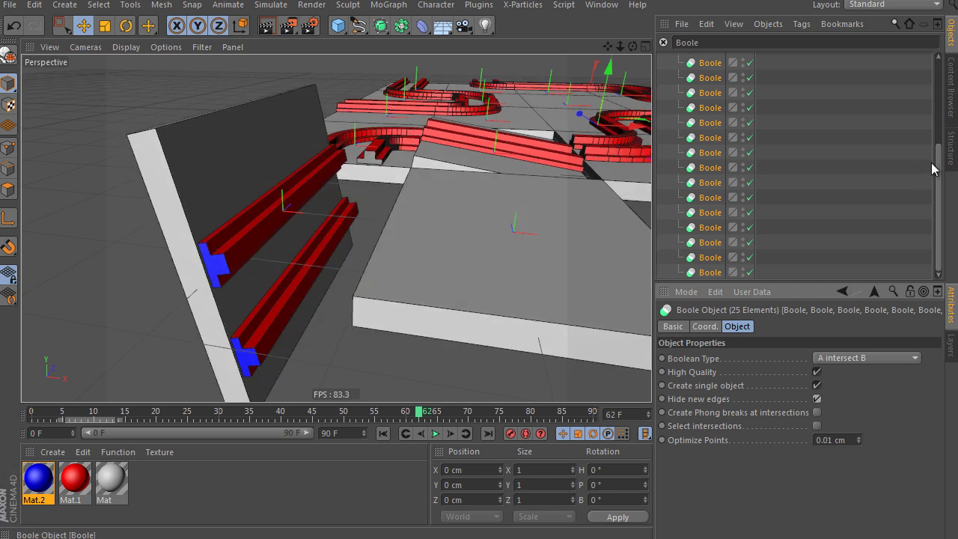
Step: Delete the first Boole's old texture tag and apply the blue Mat.2 material to all Booles
drag(939, 206, 837, 80)
click(762, 60)
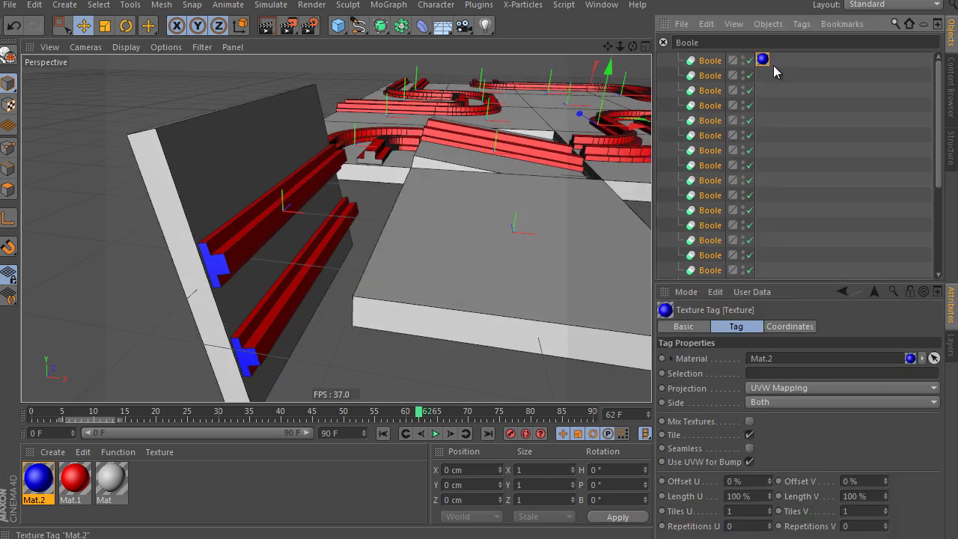
key(Delete)
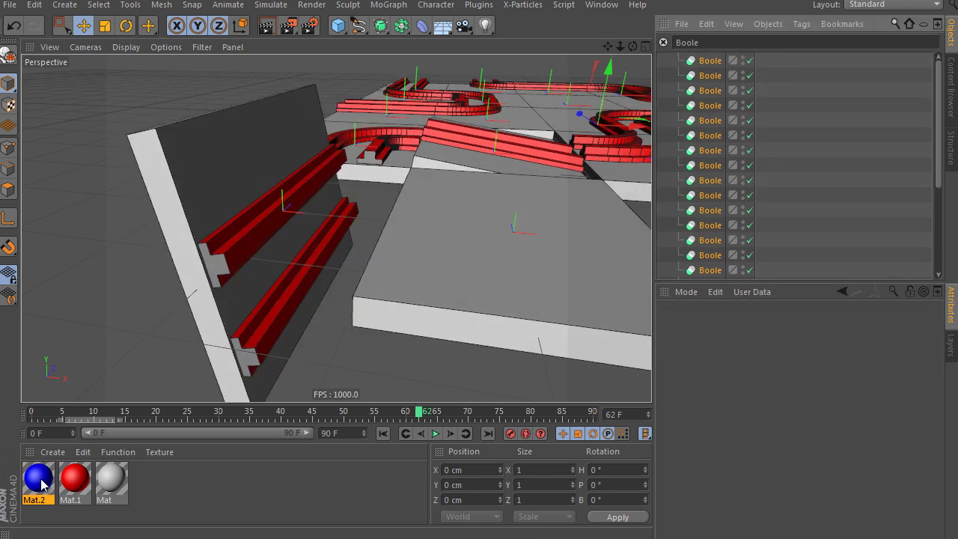
right_click(43, 480)
click(75, 470)
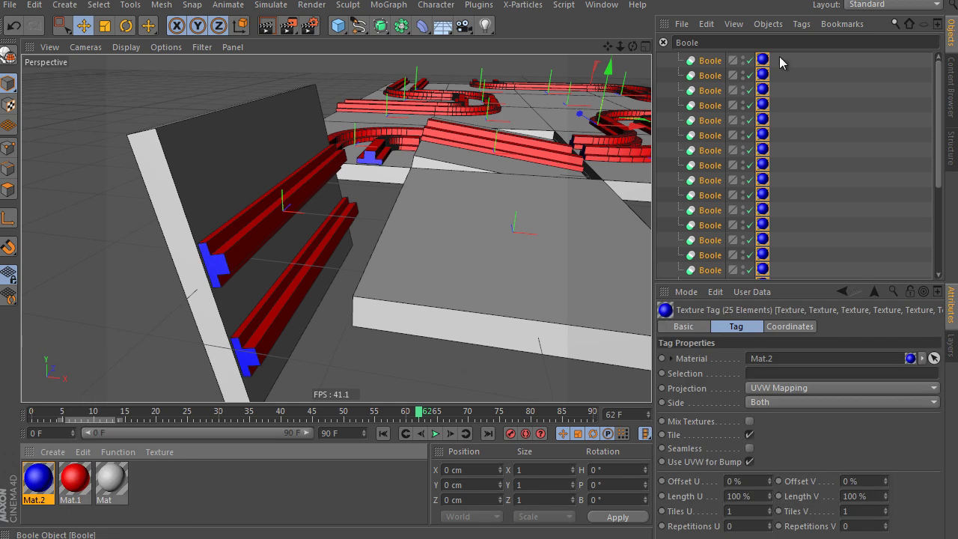
Step: Deselect, clear the 'Boole' filter, and play the tile animation from the first frame
click(815, 192)
mouse_move(577, 214)
alt+mouse_down()
mouse_move(238, 255)
mouse_move(368, 267)
mouse_move(359, 233)
mouse_move(385, 211)
alt+mouse_up()
click(663, 42)
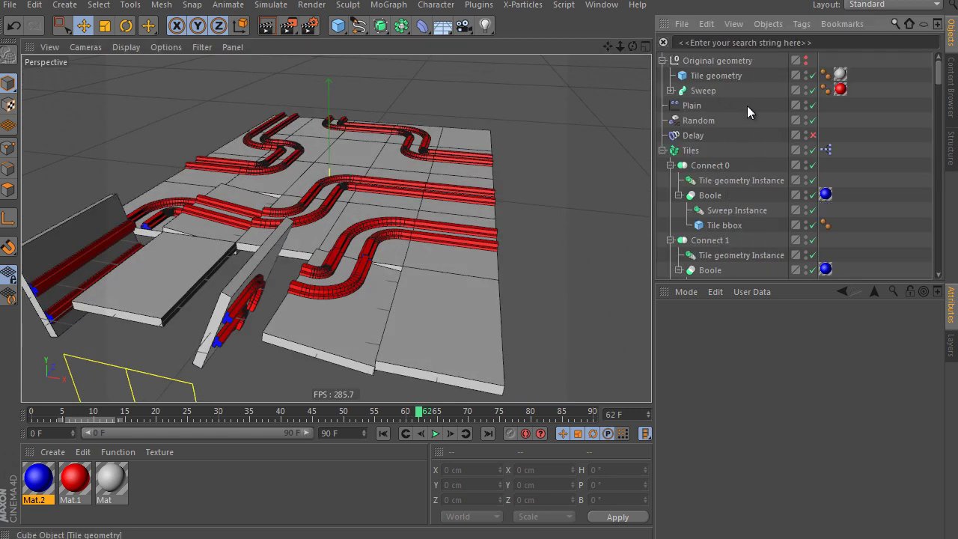
click(382, 433)
click(434, 434)
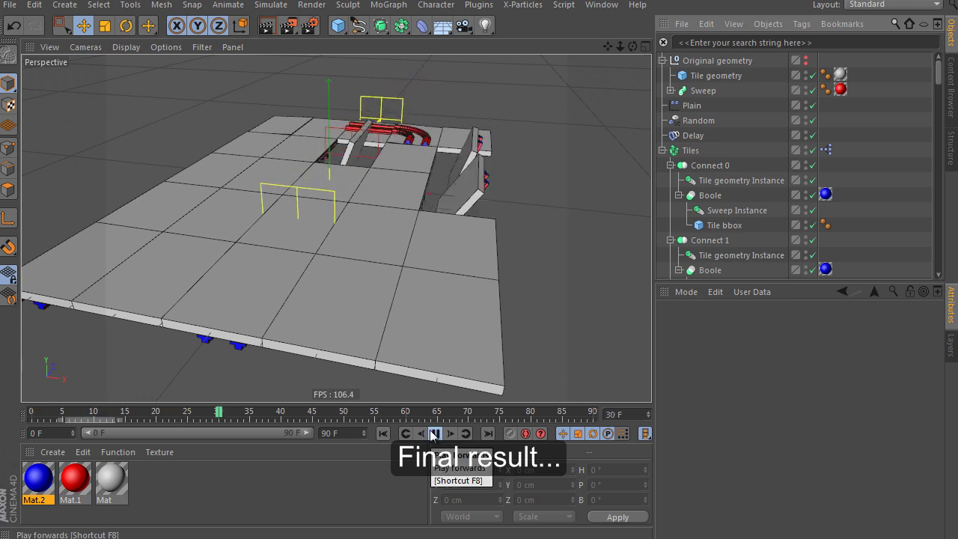